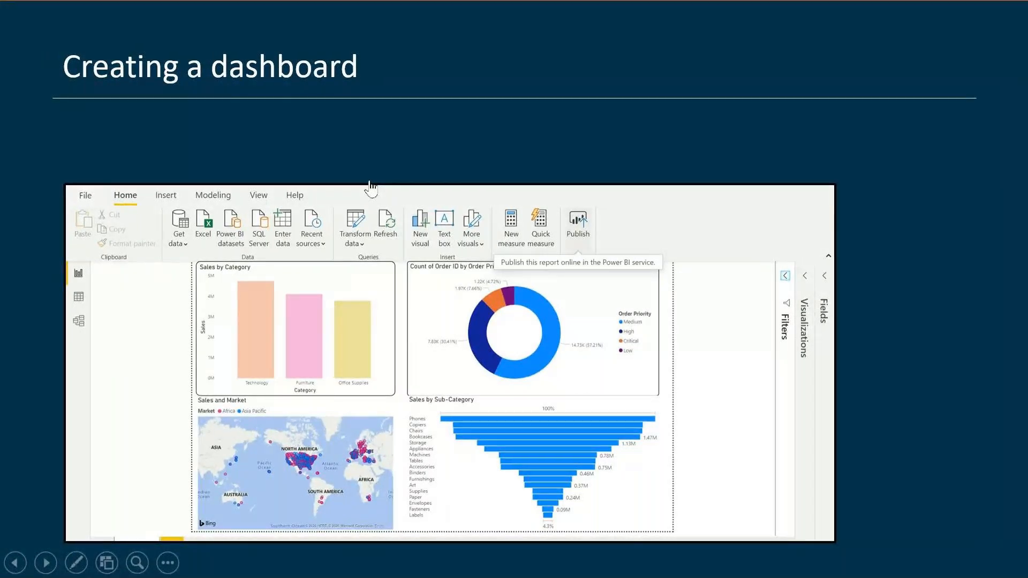
- Switch to the Power BI Material folder in Google Drive and look through its GlobalSuperStore and Global Cafe folders
{"action": "key", "text": "alt+Tab"}
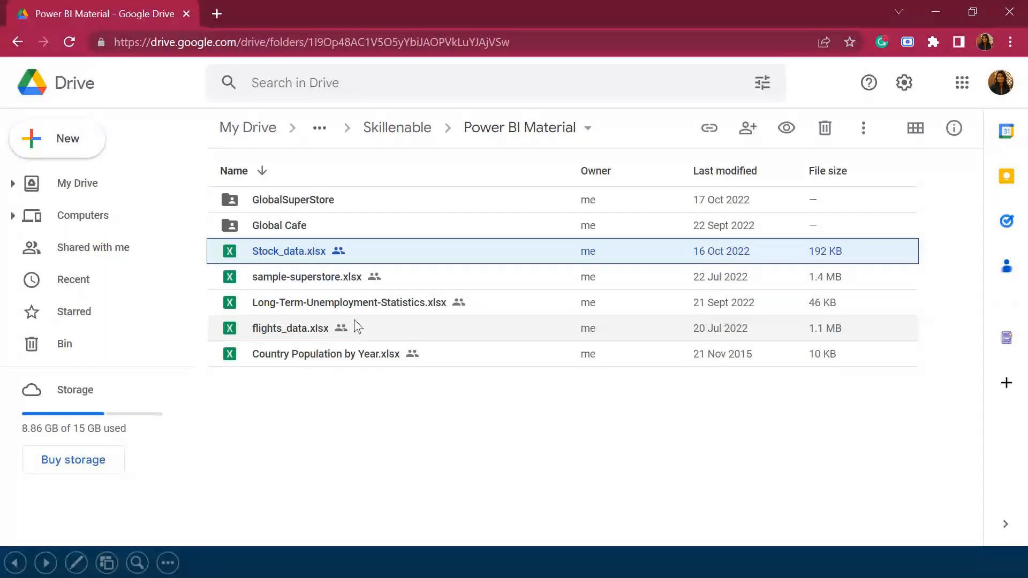
{"action": "left_click", "coordinate": [314, 201]}
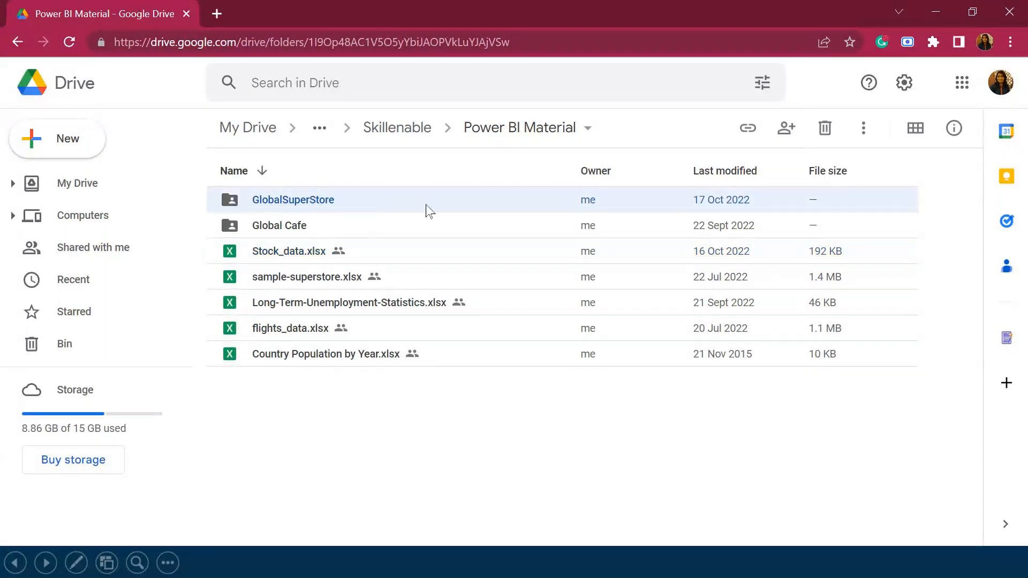
{"action": "left_click", "coordinate": [335, 229], "text": "shift"}
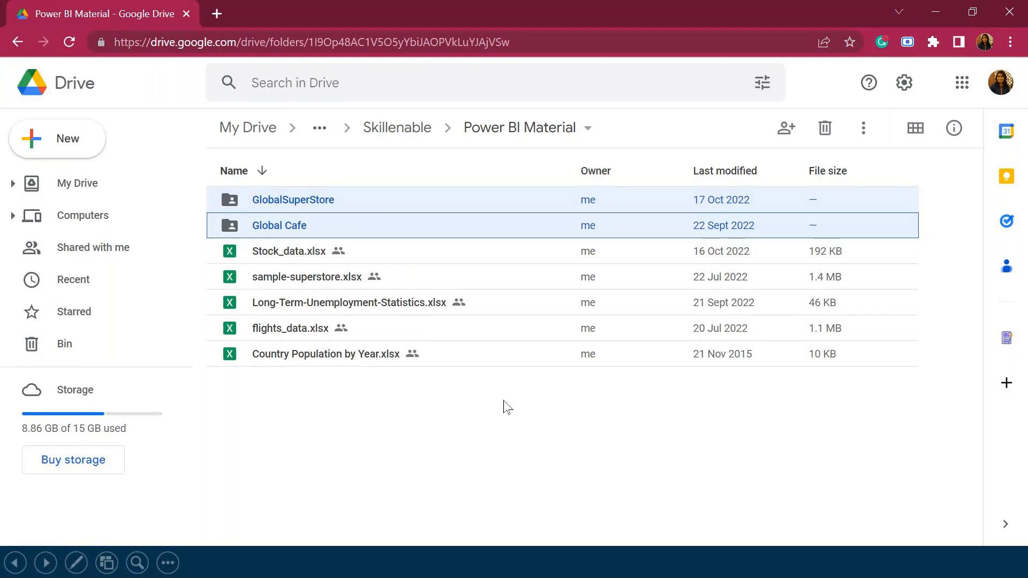
{"action": "double_click", "coordinate": [340, 199]}
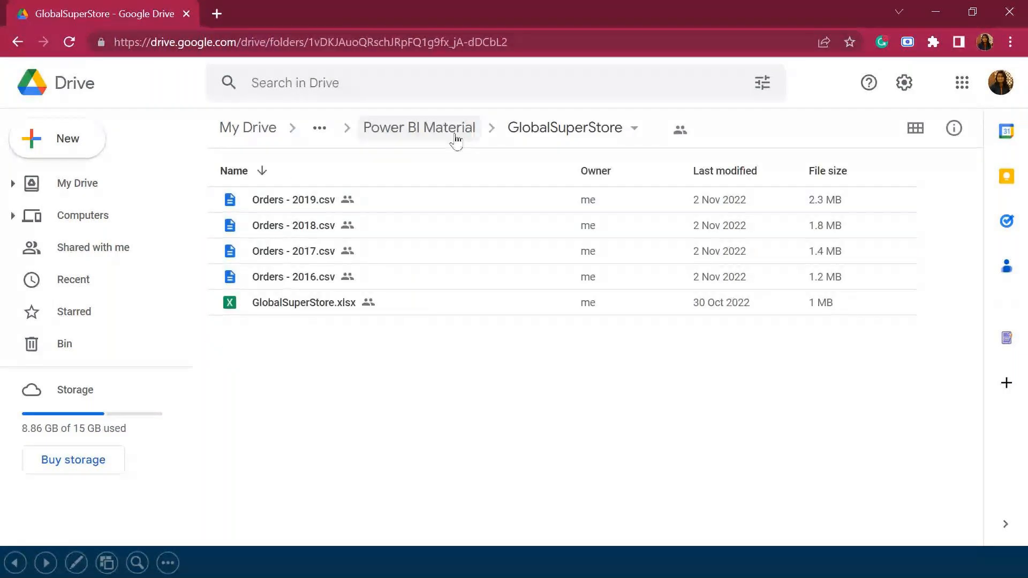
{"action": "left_click", "coordinate": [448, 133]}
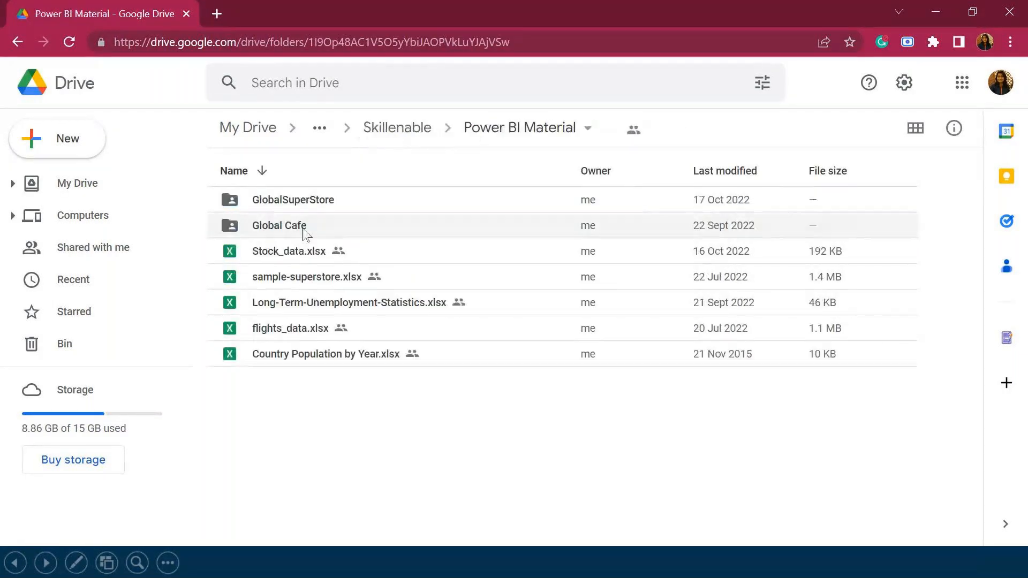
{"action": "double_click", "coordinate": [305, 225]}
{"action": "left_click", "coordinate": [402, 135]}
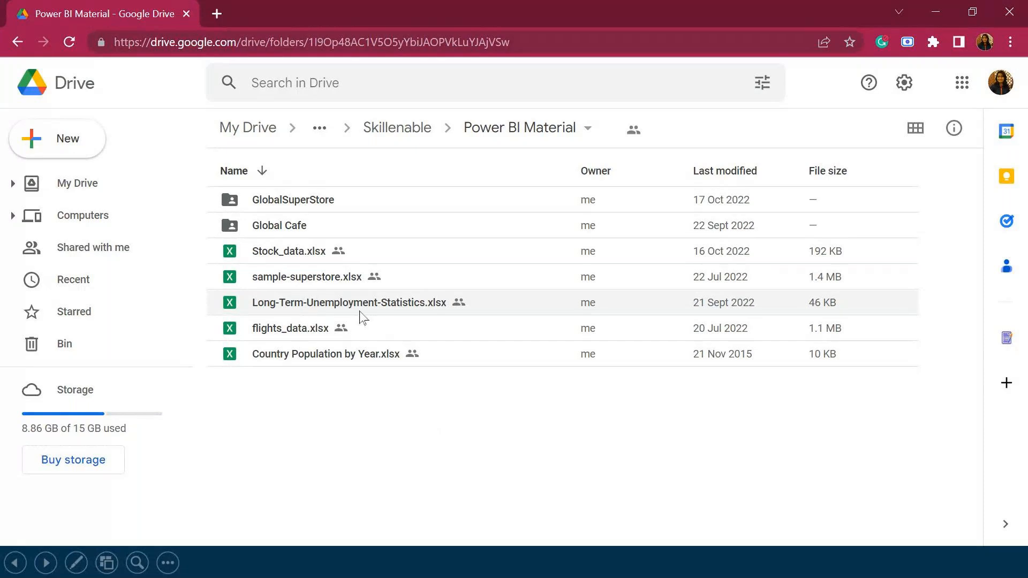
- Point out Long-Term-Unemployment-Statistics.xlsx in the Drive folder and return to the slideshow with the exercise
{"action": "left_click", "coordinate": [373, 317]}
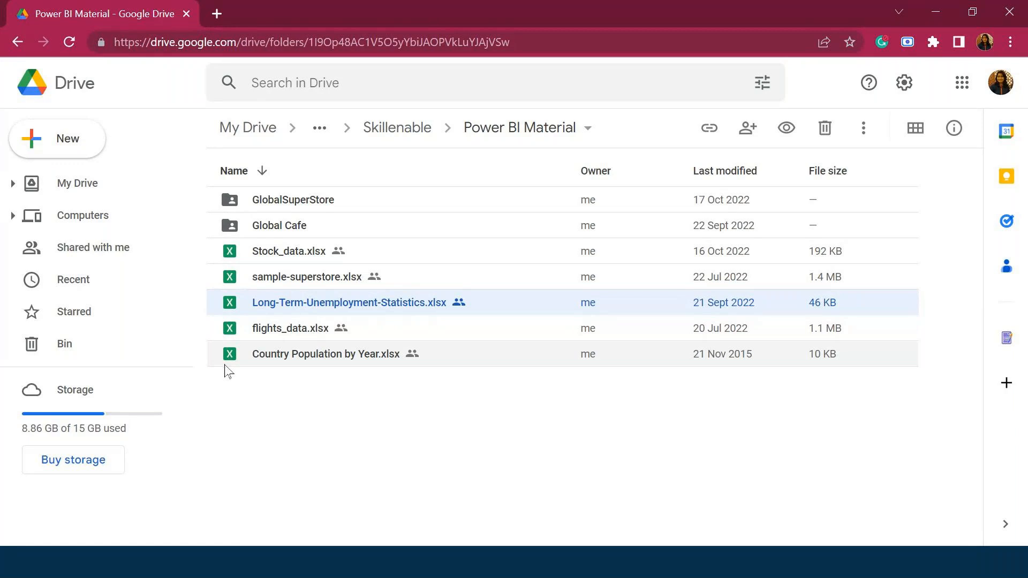
{"action": "left_click", "coordinate": [267, 541]}
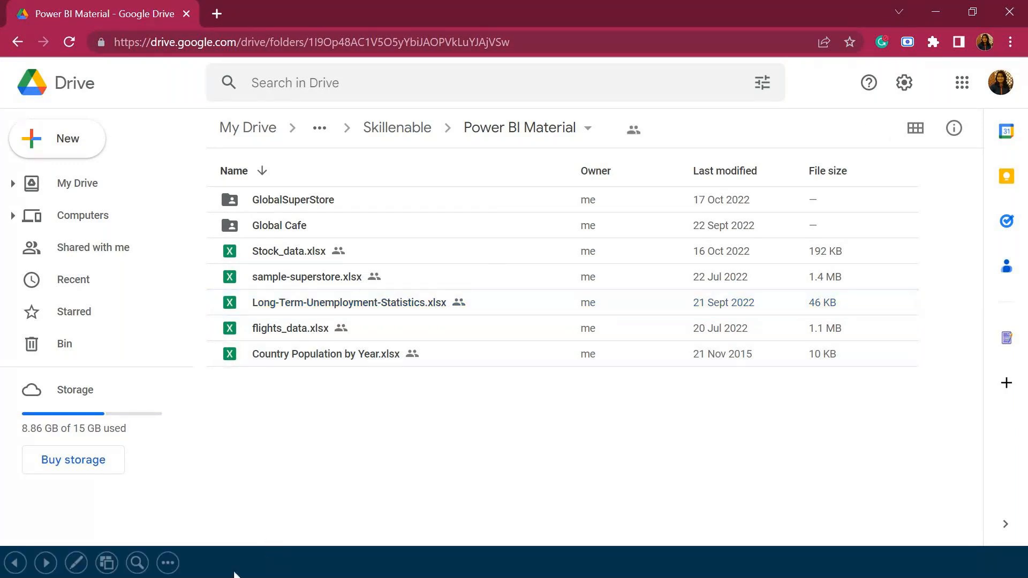
{"action": "left_click", "coordinate": [268, 568]}
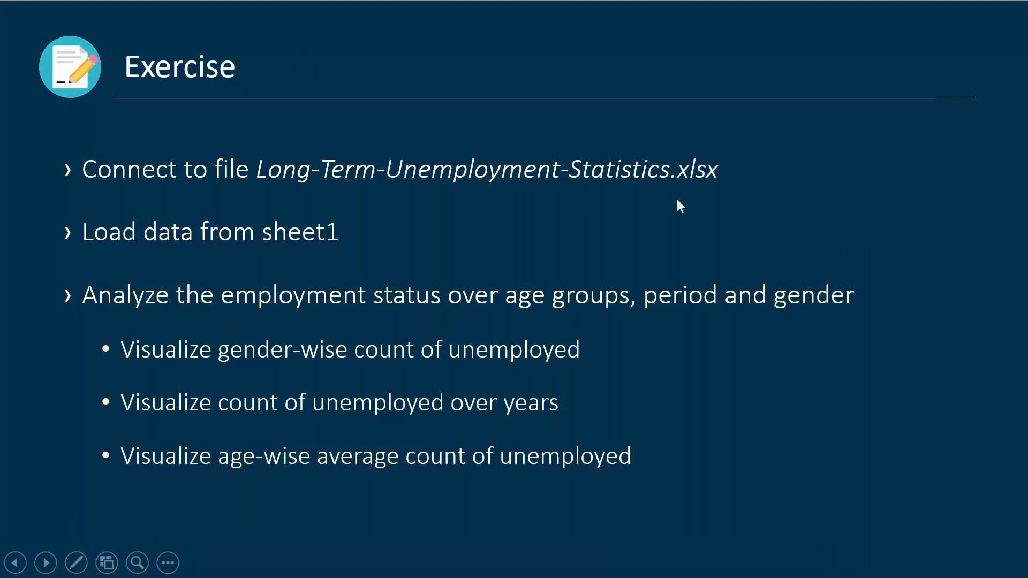
- Switch to Power BI Desktop and connect to the Excel workbook Long-Term-Unemployment-Statistics.xlsx in the Data sets folder
{"action": "key", "text": "alt+Tab"}
{"action": "key", "text": "alt+Tab"}
{"action": "key", "text": "alt+Tab"}
{"action": "left_click", "coordinate": [705, 188]}
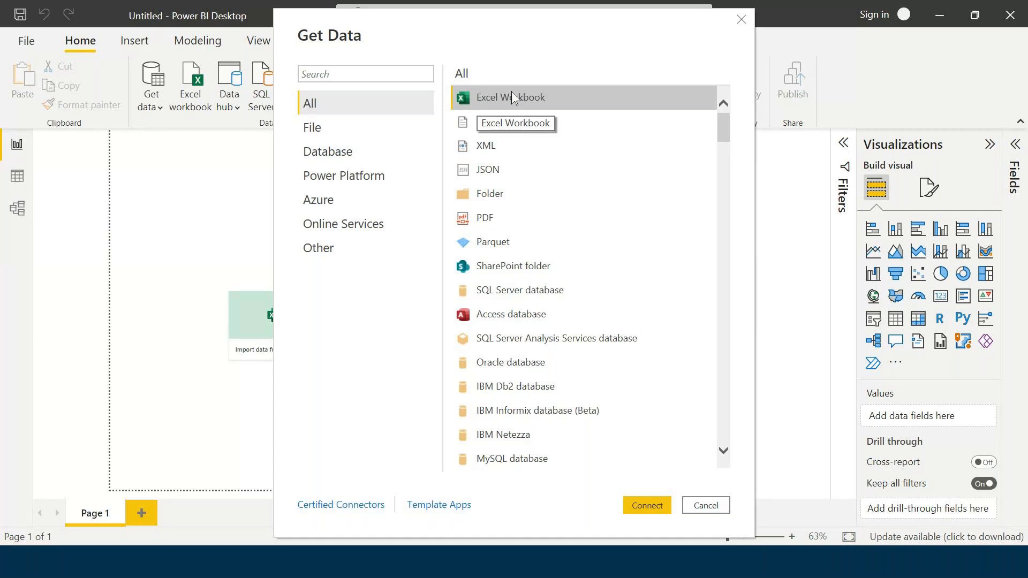
{"action": "left_click", "coordinate": [643, 503]}
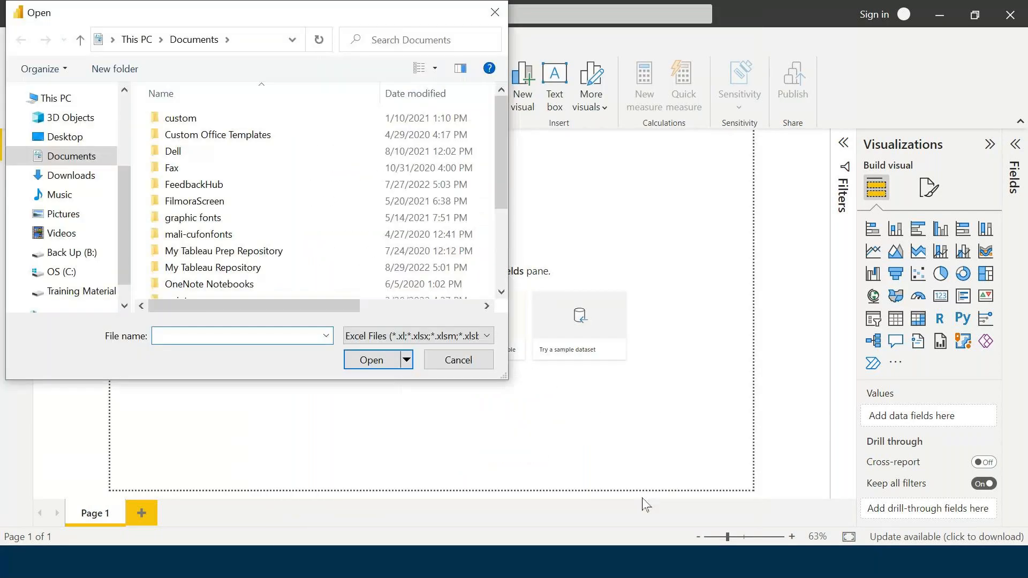
{"action": "left_click", "coordinate": [65, 137]}
{"action": "double_click", "coordinate": [205, 118]}
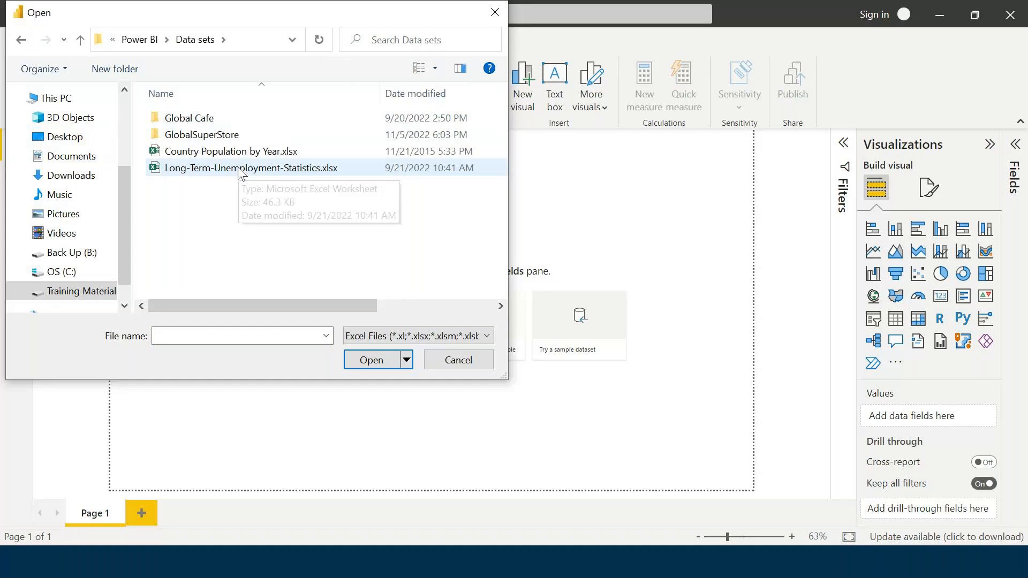
{"action": "left_click", "coordinate": [239, 171]}
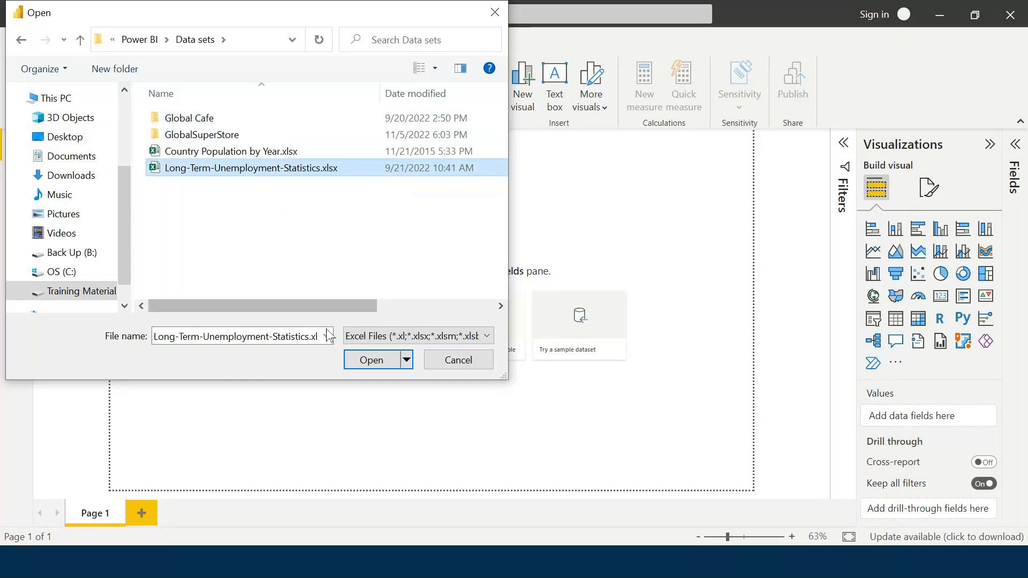
{"action": "left_click", "coordinate": [371, 359]}
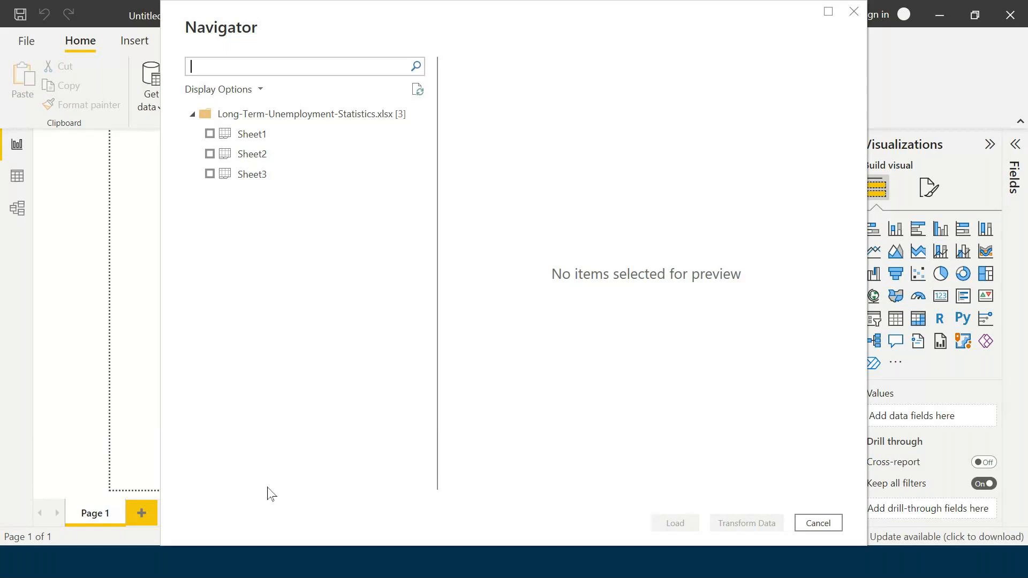
- Preview Sheet1 of the unemployment workbook and mark it for loading
{"action": "left_click", "coordinate": [293, 145]}
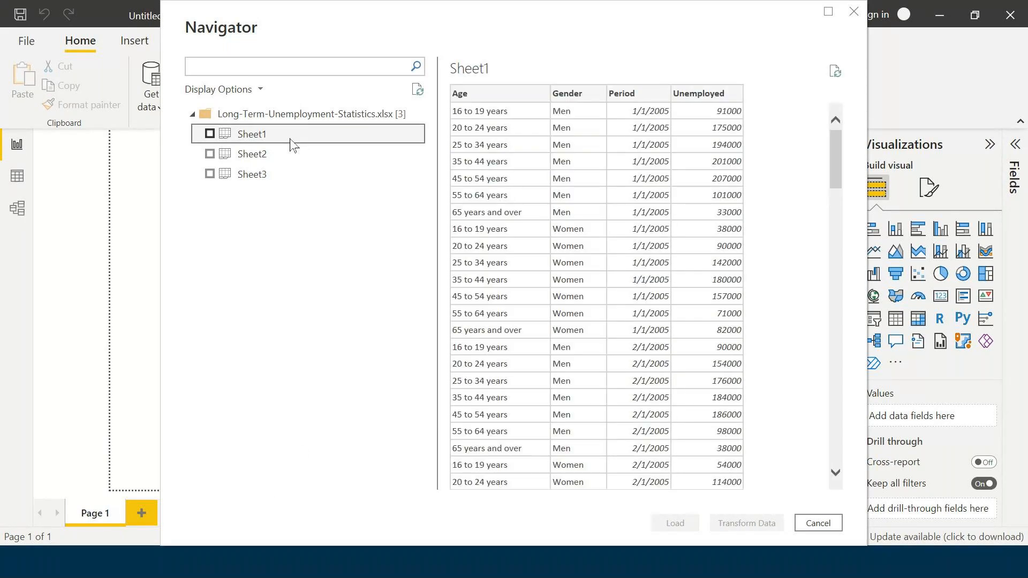
{"action": "left_click", "coordinate": [210, 134]}
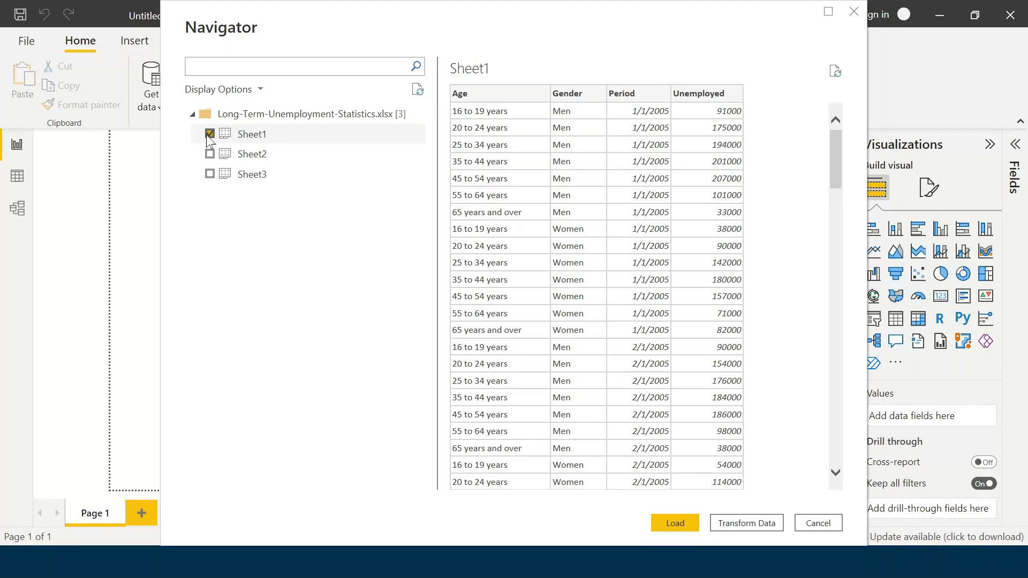
{"action": "left_click_drag", "start_coordinate": [192, 16], "coordinate": [126, 250]}
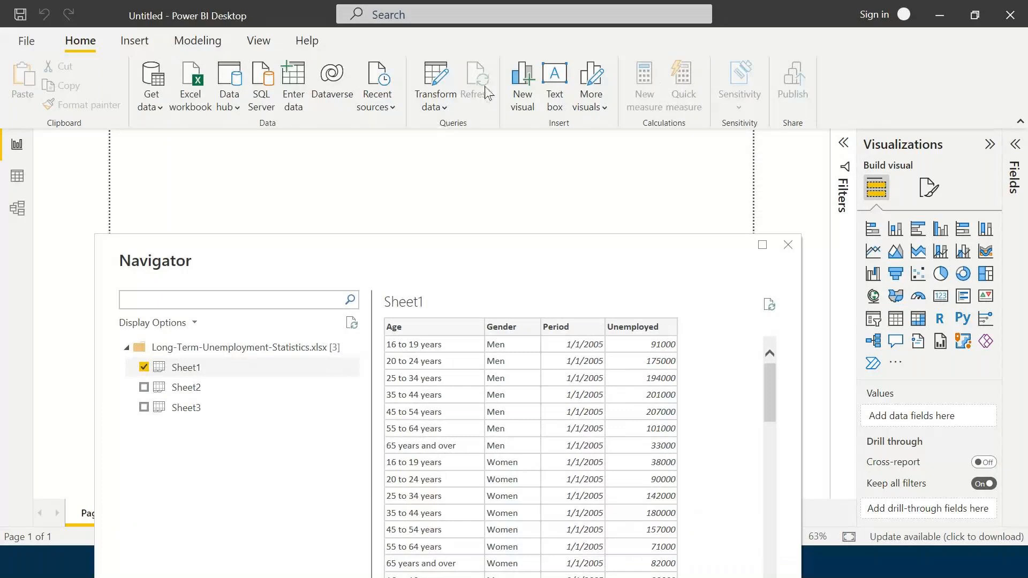
{"action": "left_click_drag", "start_coordinate": [422, 250], "coordinate": [484, 39]}
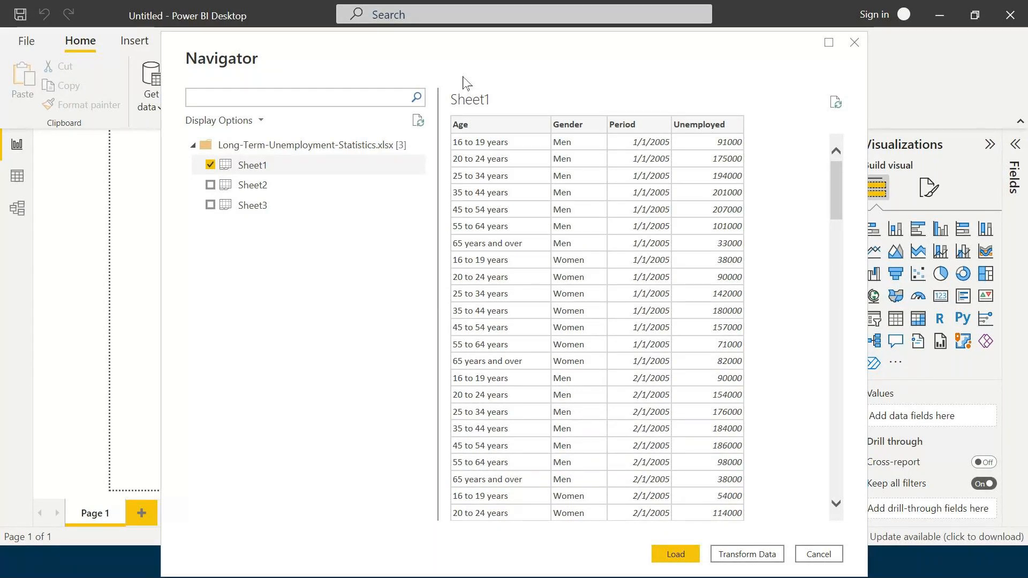
{"action": "left_click_drag", "start_coordinate": [464, 81], "coordinate": [316, 79]}
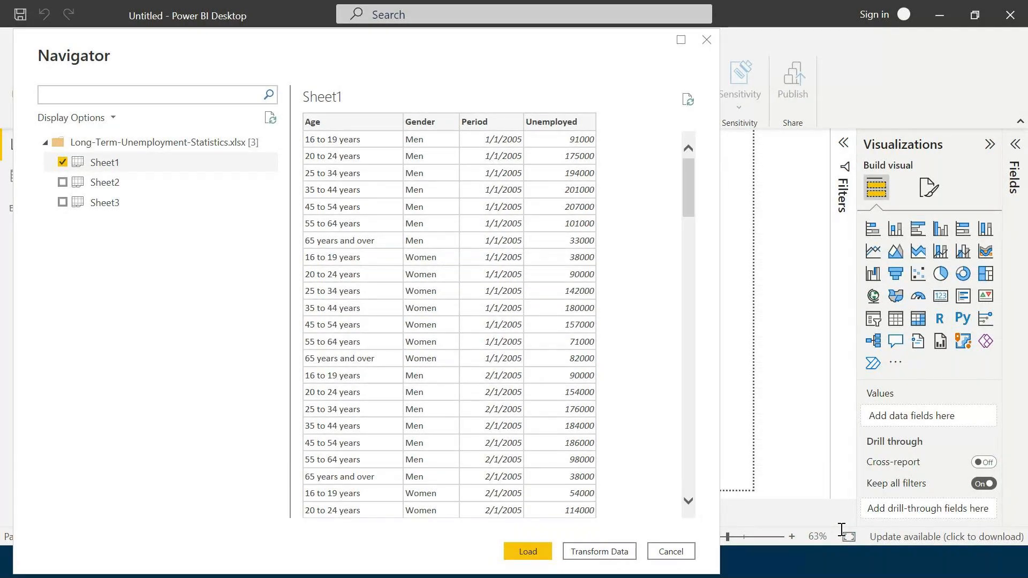
{"action": "left_click", "coordinate": [119, 163]}
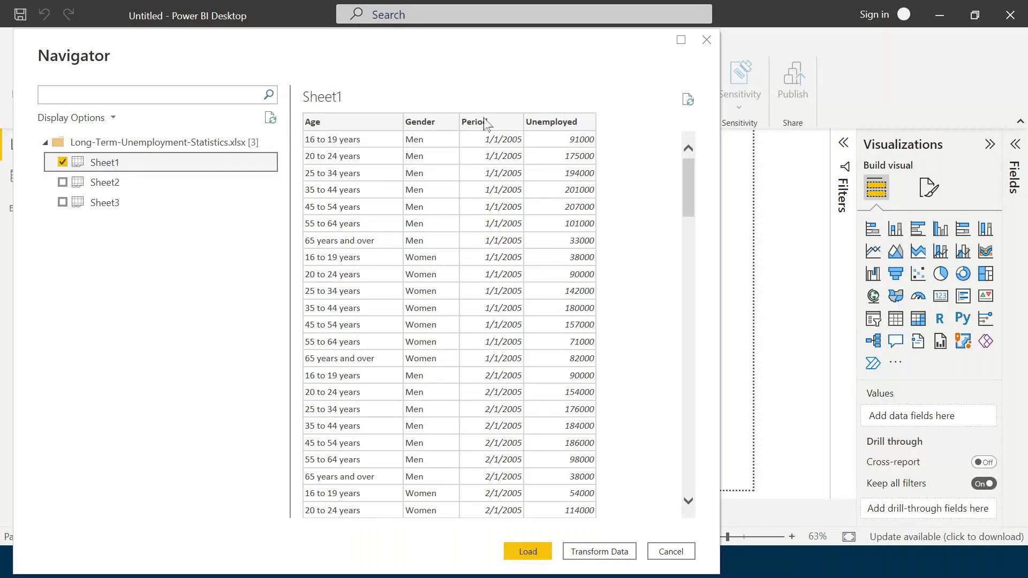
{"action": "mouse_move", "coordinate": [155, 57]}
{"action": "left_mouse_down"}
{"action": "mouse_move", "coordinate": [149, 37]}
{"action": "mouse_move", "coordinate": [179, 69]}
{"action": "mouse_move", "coordinate": [193, 54]}
{"action": "mouse_move", "coordinate": [179, 55]}
{"action": "mouse_move", "coordinate": [221, 127]}
{"action": "mouse_move", "coordinate": [239, 118]}
{"action": "mouse_move", "coordinate": [204, 97]}
{"action": "mouse_move", "coordinate": [165, 51]}
{"action": "left_mouse_up"}
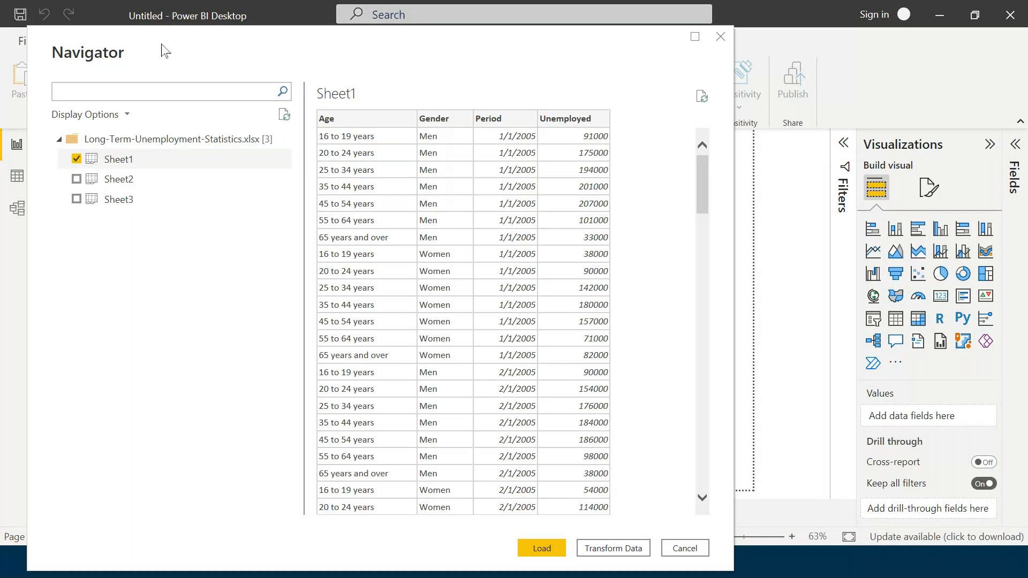
{"action": "left_click_drag", "start_coordinate": [164, 51], "coordinate": [180, 107]}
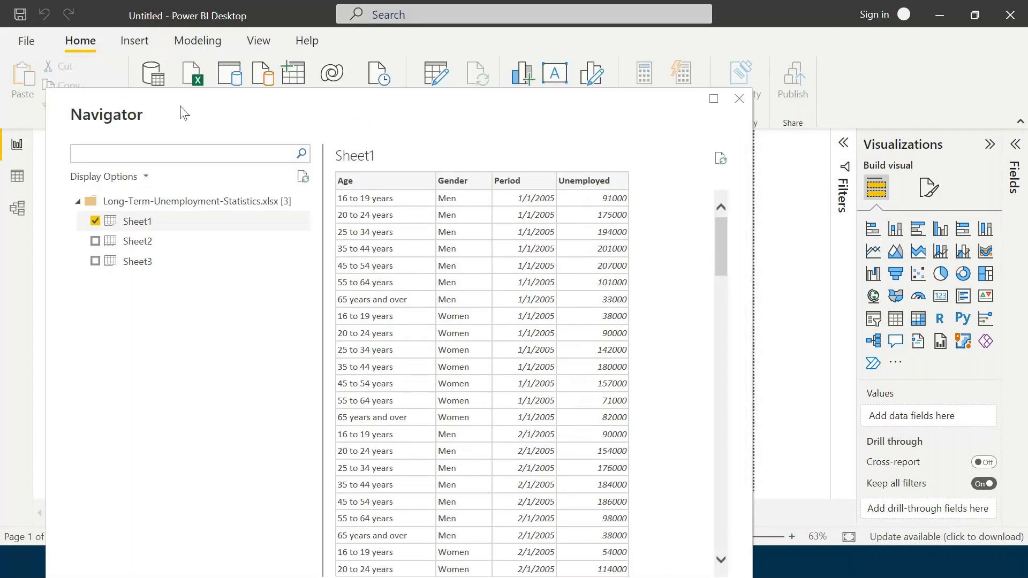
{"action": "left_click_drag", "start_coordinate": [183, 113], "coordinate": [170, 49]}
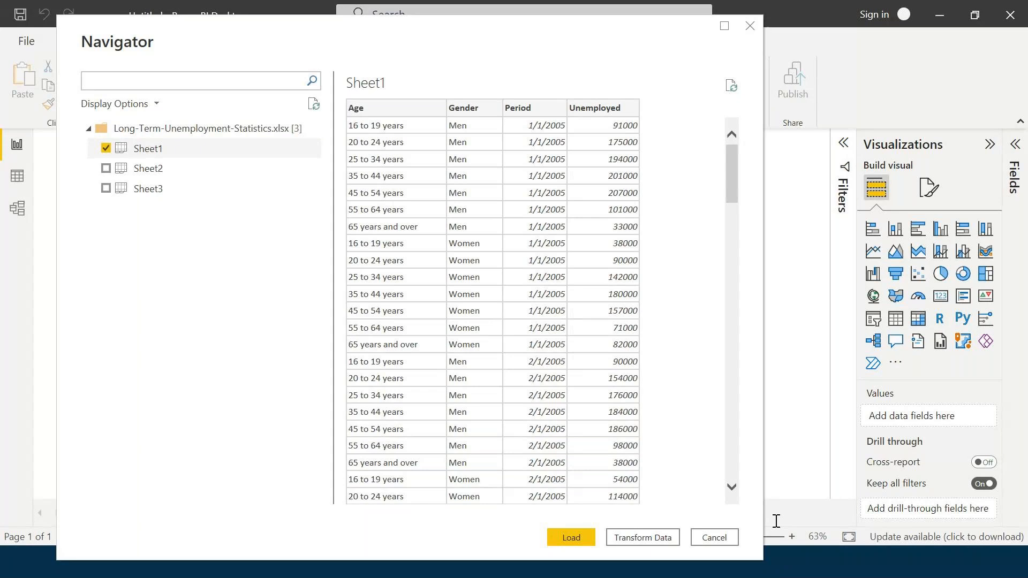
- Switch to links.txt in Notepad to view the Drive and Power BI download links, then return to the Navigator
{"action": "key", "text": "alt+Tab"}
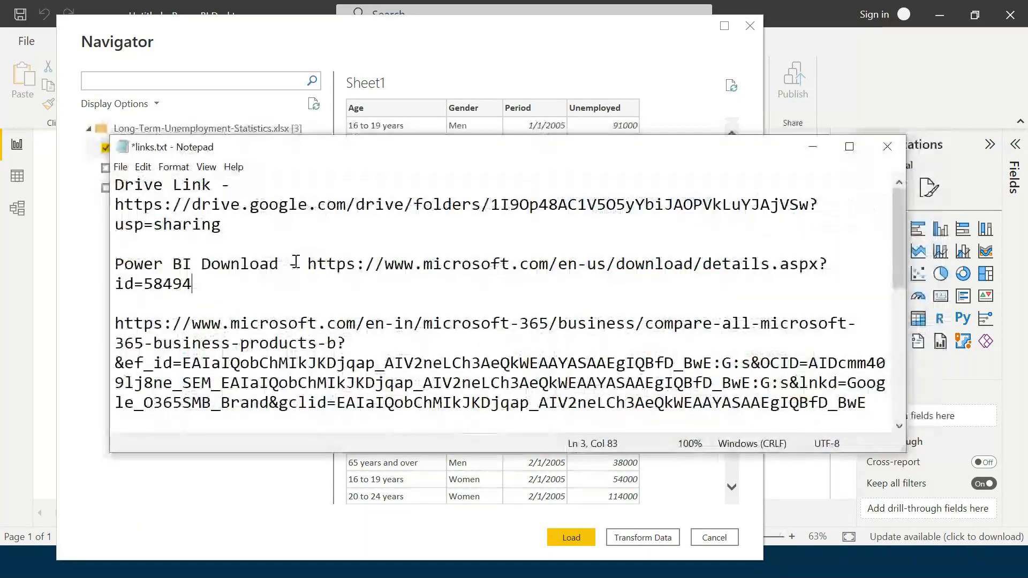
{"action": "left_click_drag", "start_coordinate": [442, 146], "coordinate": [409, 129]}
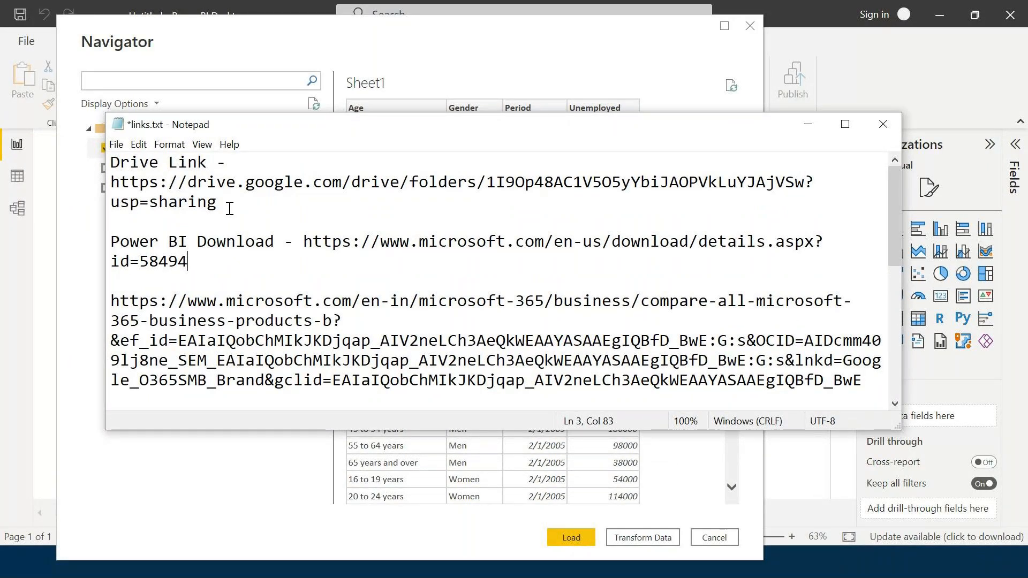
{"action": "left_click", "coordinate": [503, 125]}
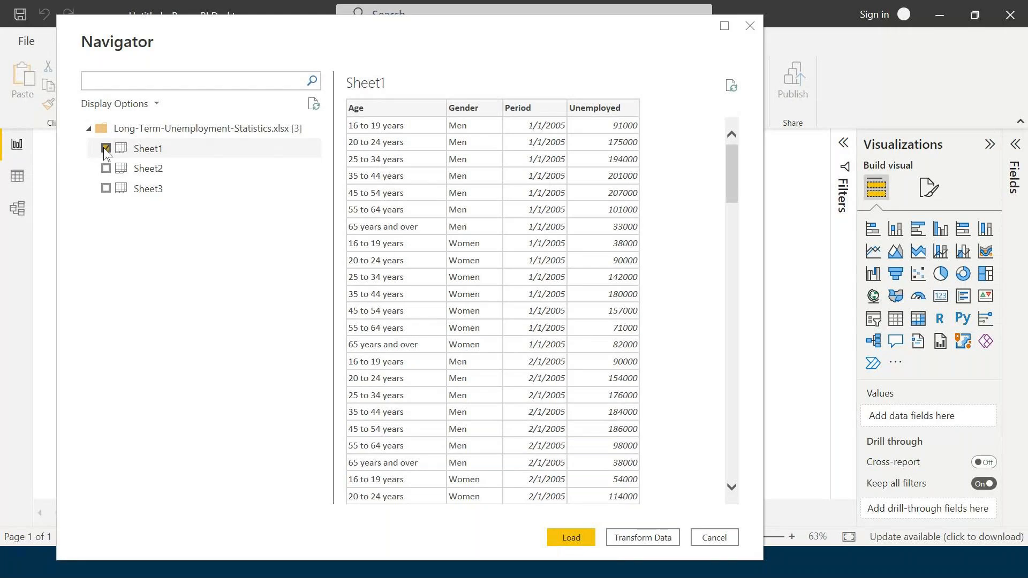
- Load Sheet1 into the report and expand the table to list its fields
{"action": "left_click", "coordinate": [581, 541]}
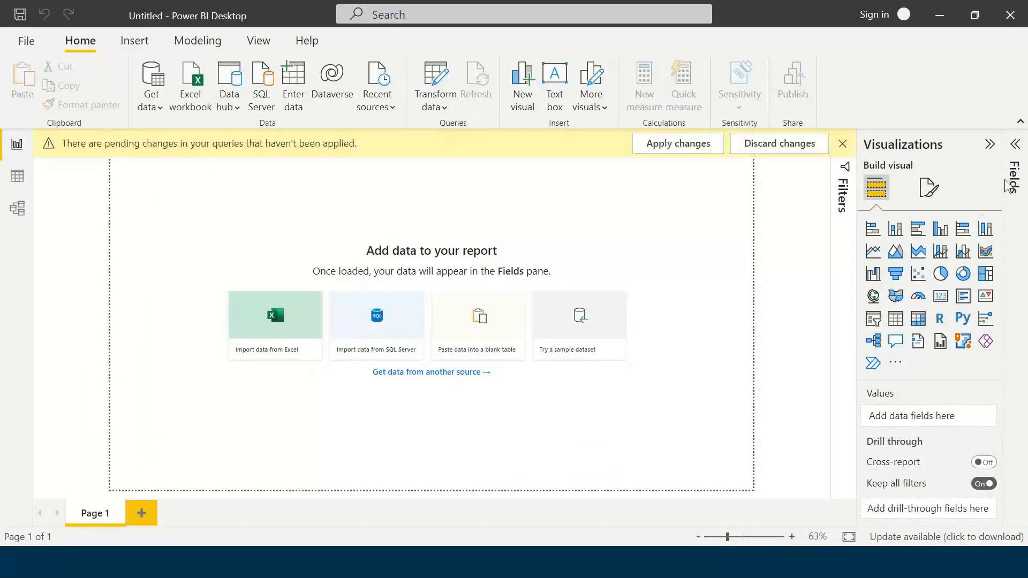
{"action": "left_click", "coordinate": [1014, 146]}
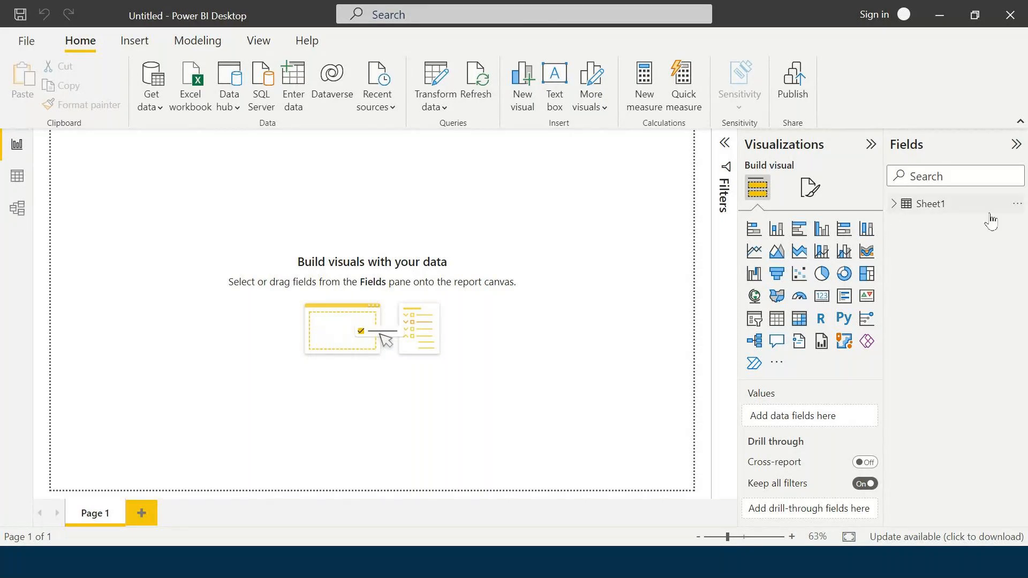
{"action": "left_click", "coordinate": [893, 204]}
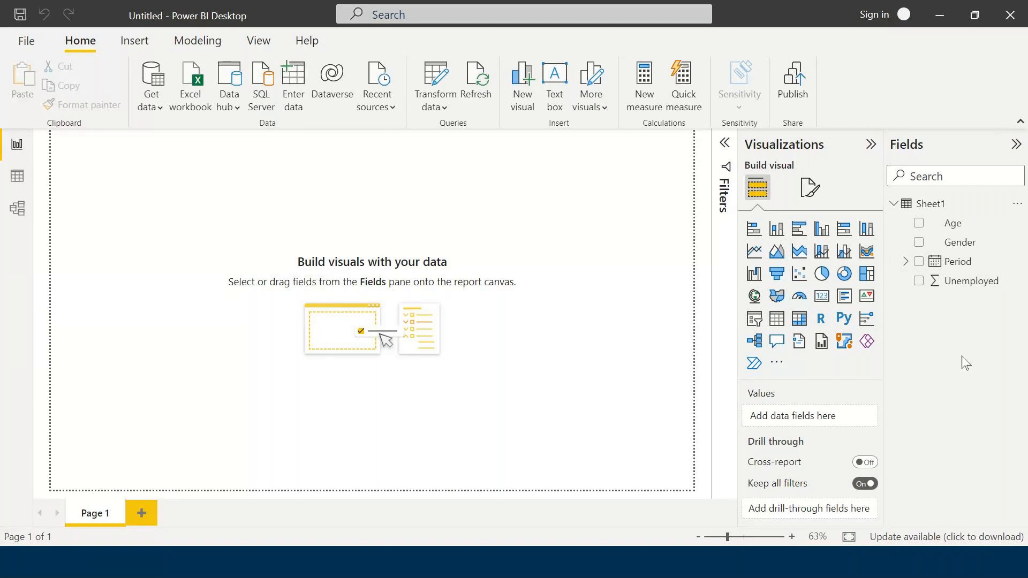
- Add a clustered column chart to Page 1 and enlarge it to fill the report page
{"action": "left_click", "coordinate": [820, 230]}
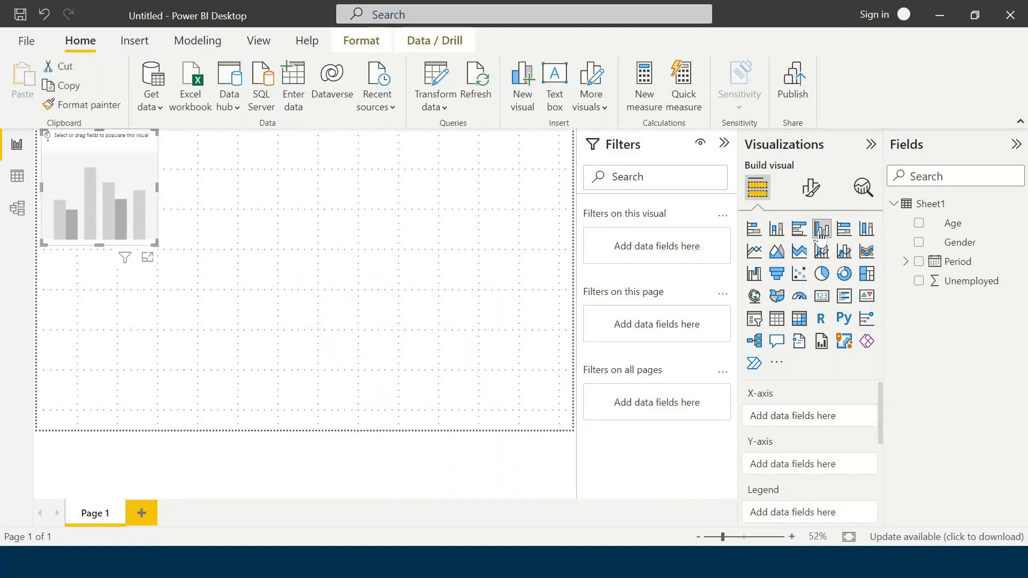
{"action": "left_click_drag", "start_coordinate": [156, 245], "coordinate": [604, 433]}
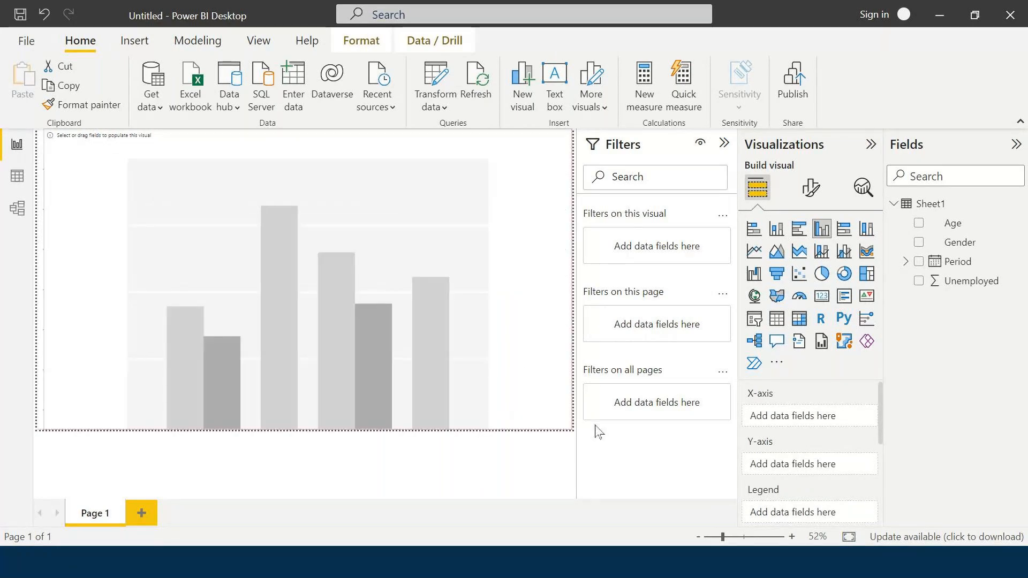
- Plot the sum of Unemployed by Age in the column chart and check the value of the 25 to 34 years column
{"action": "left_click", "coordinate": [919, 224]}
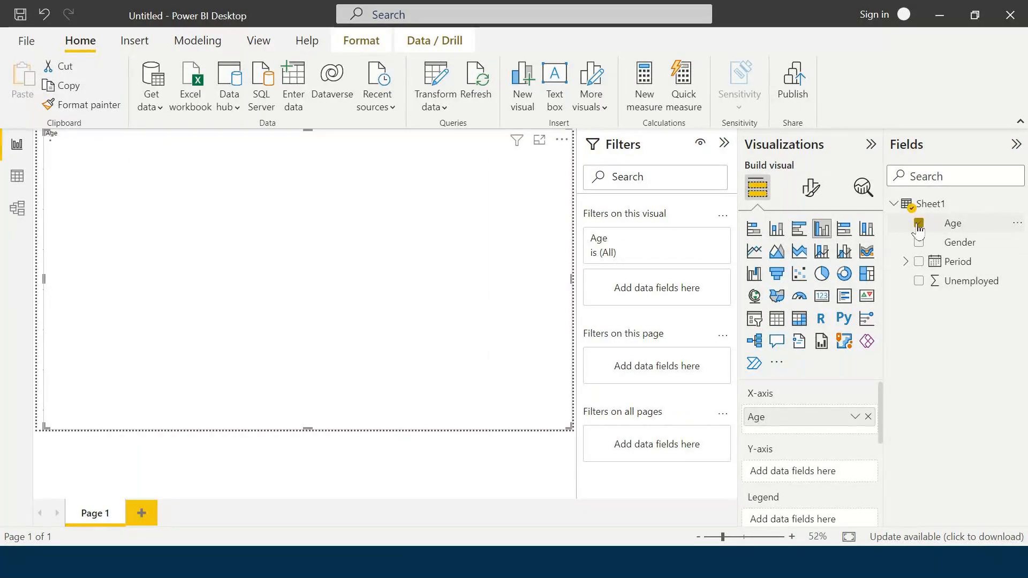
{"action": "left_click", "coordinate": [919, 281]}
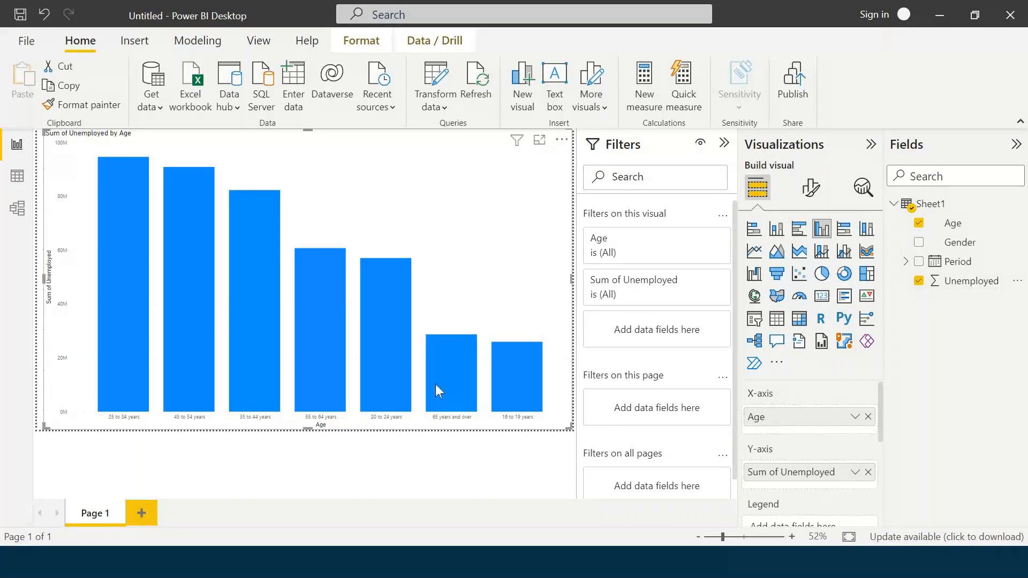
{"action": "mouse_move", "coordinate": [119, 413]}
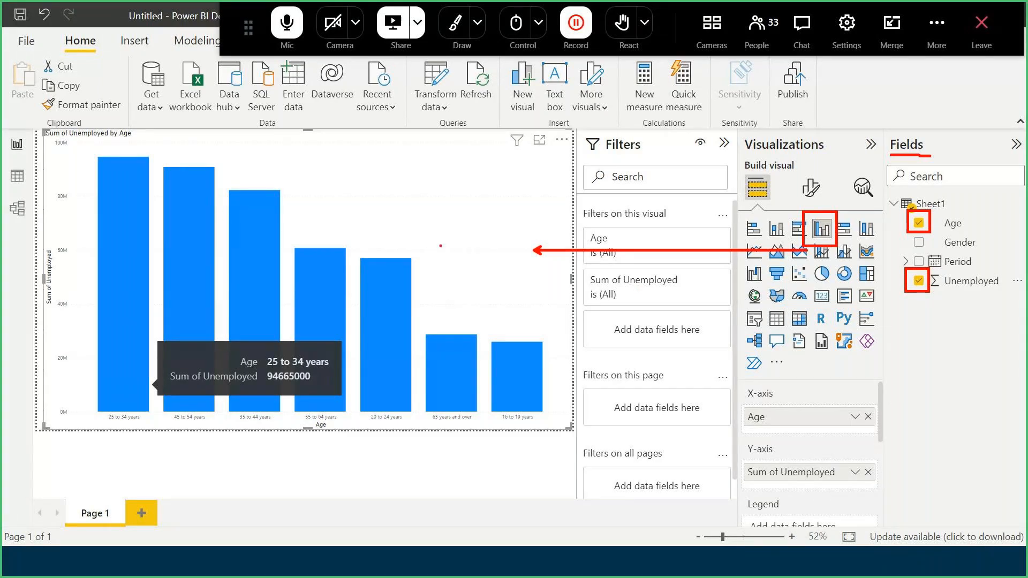
{"action": "key", "text": "Escape"}
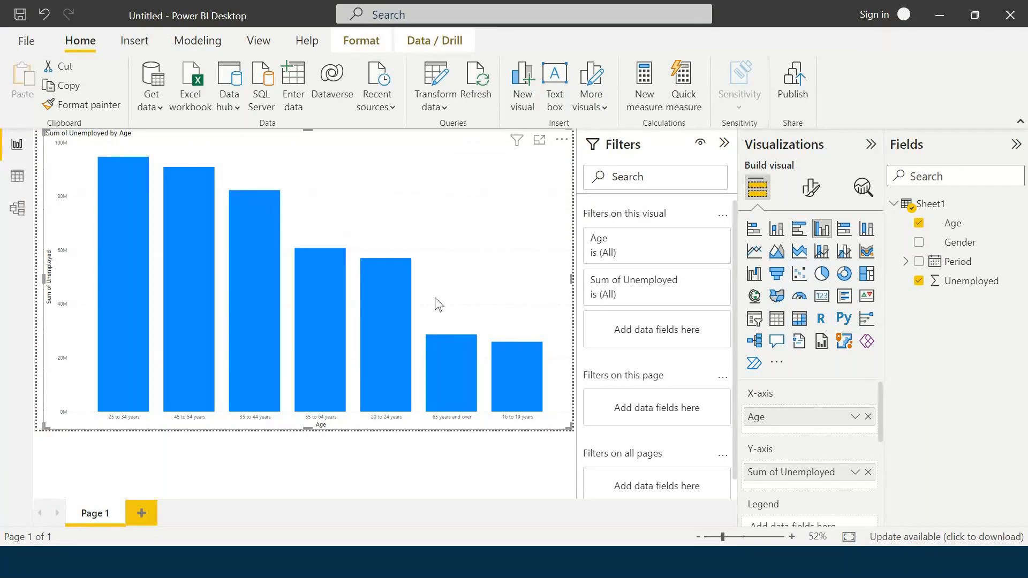
- Customize the current report theme by setting the general text font size to 20 pt
{"action": "left_click", "coordinate": [243, 51]}
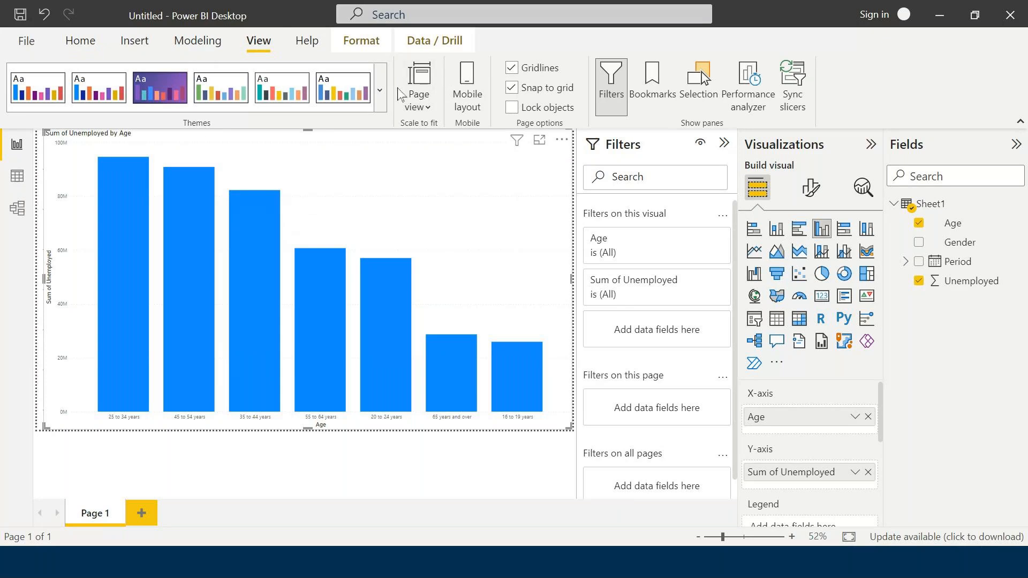
{"action": "left_click", "coordinate": [381, 92]}
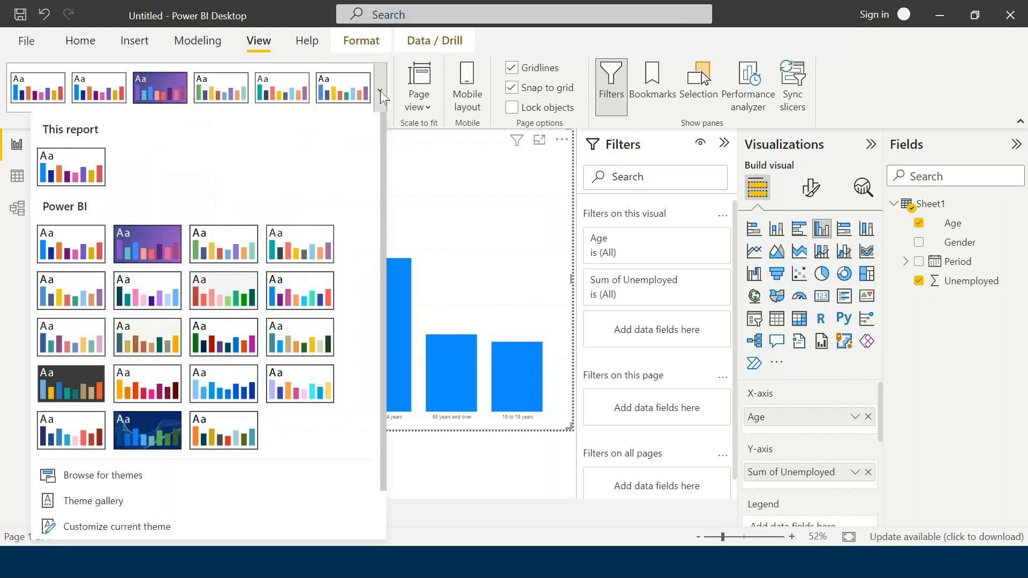
{"action": "scroll", "coordinate": [257, 295], "scroll_direction": "down", "scroll_amount": 1}
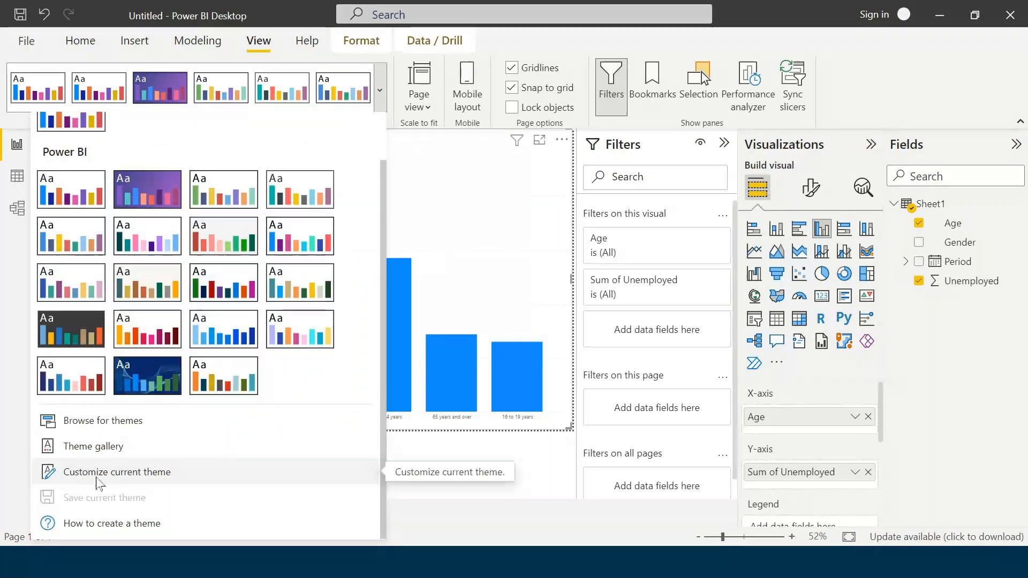
{"action": "left_click", "coordinate": [142, 478]}
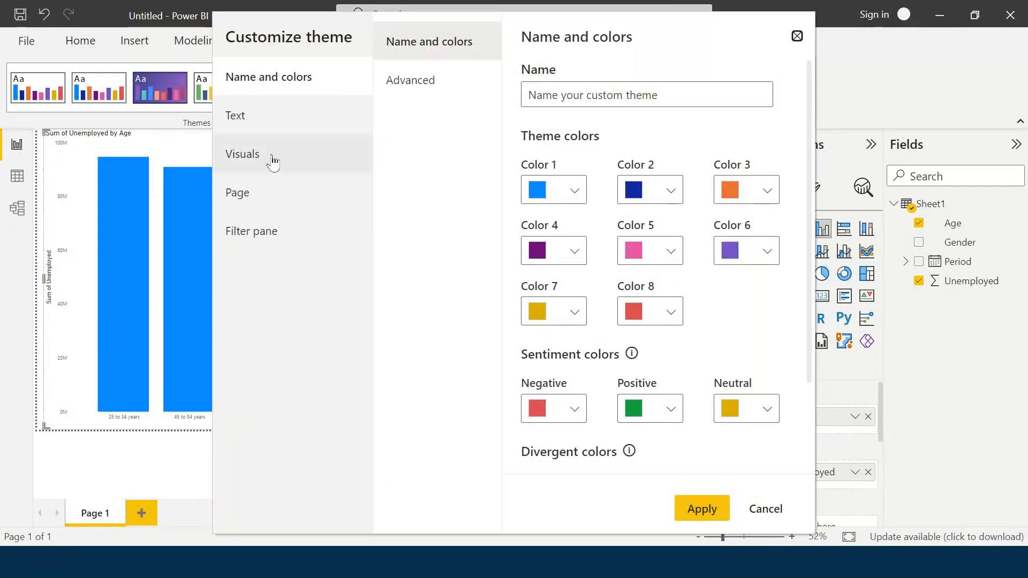
{"action": "left_click", "coordinate": [275, 115]}
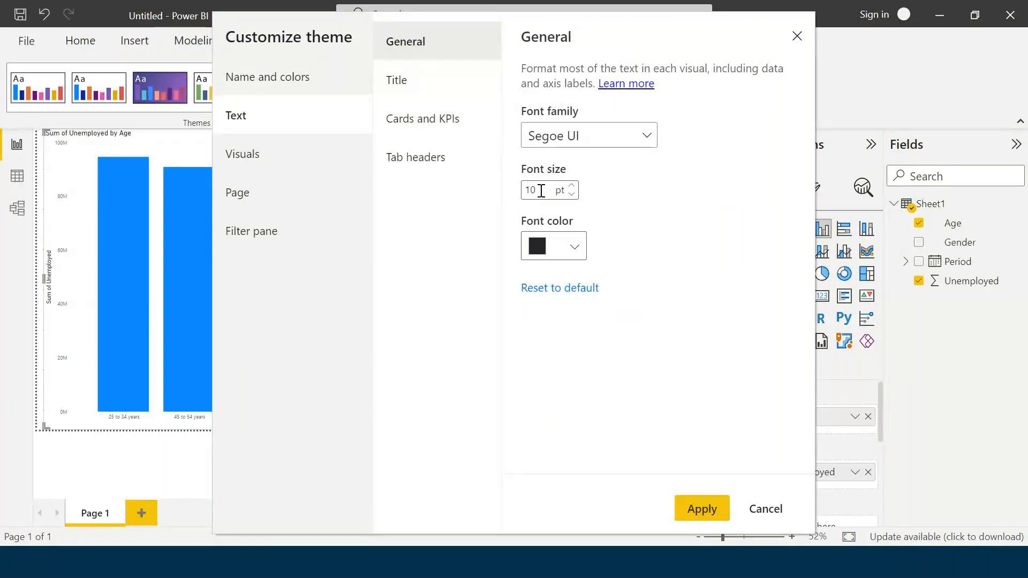
{"action": "left_click", "coordinate": [571, 185]}
{"action": "left_click", "coordinate": [572, 186]}
{"action": "left_click", "coordinate": [572, 185]}
{"action": "left_click", "coordinate": [571, 186]}
{"action": "left_click", "coordinate": [572, 186]}
{"action": "left_click", "coordinate": [572, 187]}
{"action": "left_click", "coordinate": [572, 186]}
{"action": "left_click", "coordinate": [572, 186]}
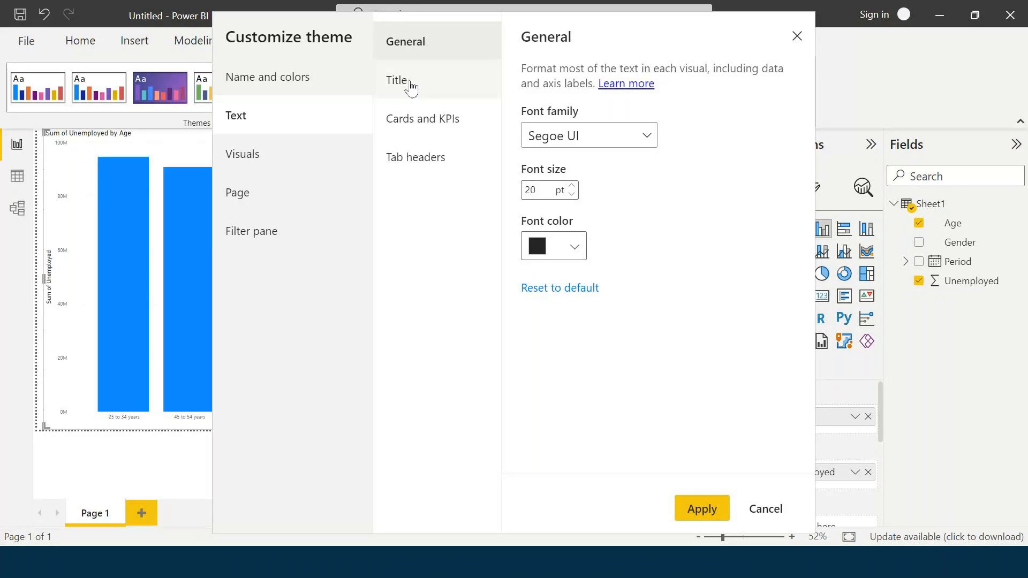
- Set the theme's title text font size to 22 pt
{"action": "left_click", "coordinate": [409, 85]}
{"action": "left_click", "coordinate": [572, 171]}
{"action": "left_click", "coordinate": [571, 171]}
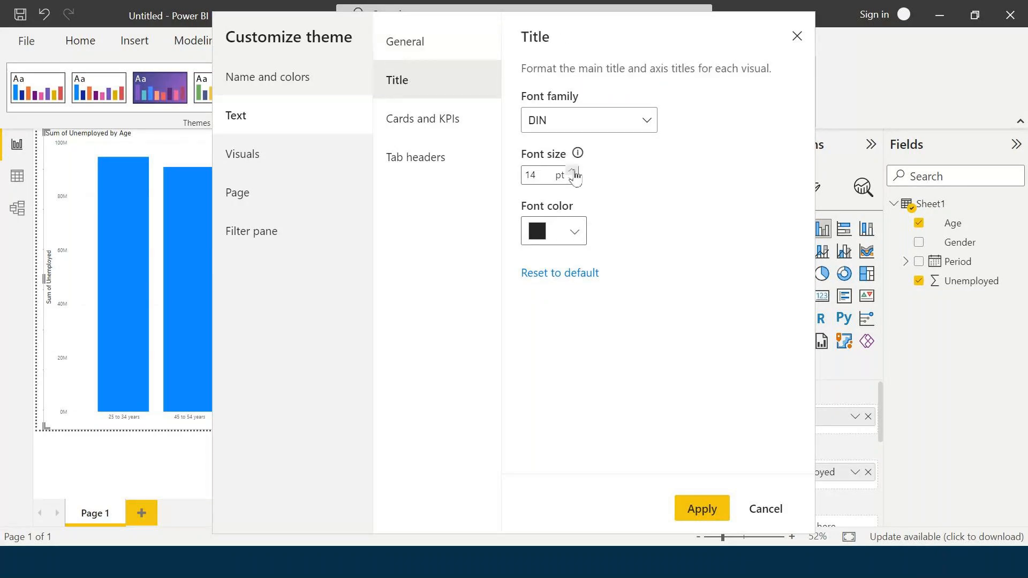
{"action": "left_click", "coordinate": [572, 171]}
{"action": "left_click", "coordinate": [572, 171]}
{"action": "left_click", "coordinate": [572, 171]}
{"action": "left_click", "coordinate": [571, 171]}
{"action": "left_click", "coordinate": [572, 171]}
{"action": "left_click", "coordinate": [571, 171]}
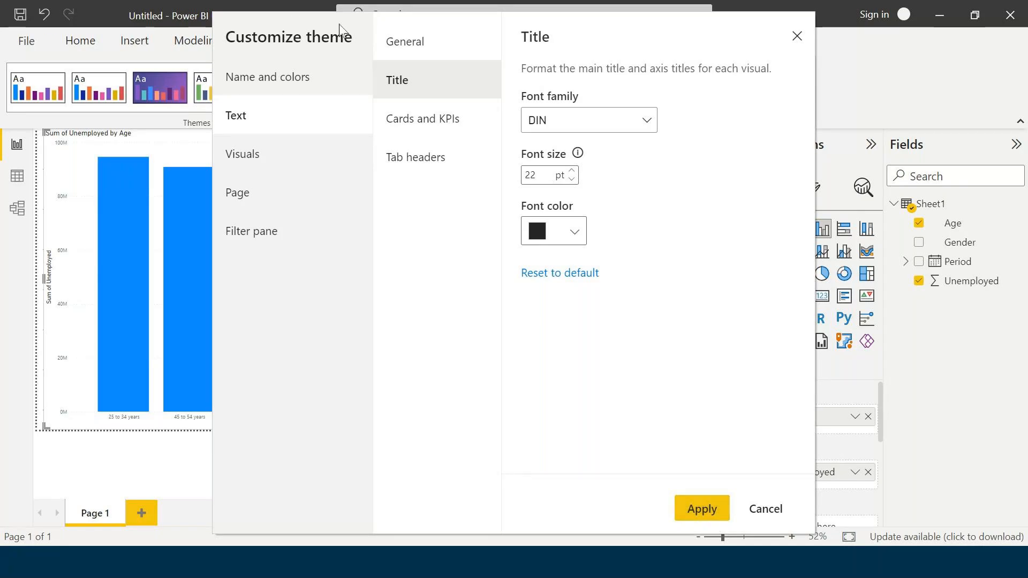
{"action": "left_click_drag", "start_coordinate": [339, 23], "coordinate": [525, 27]}
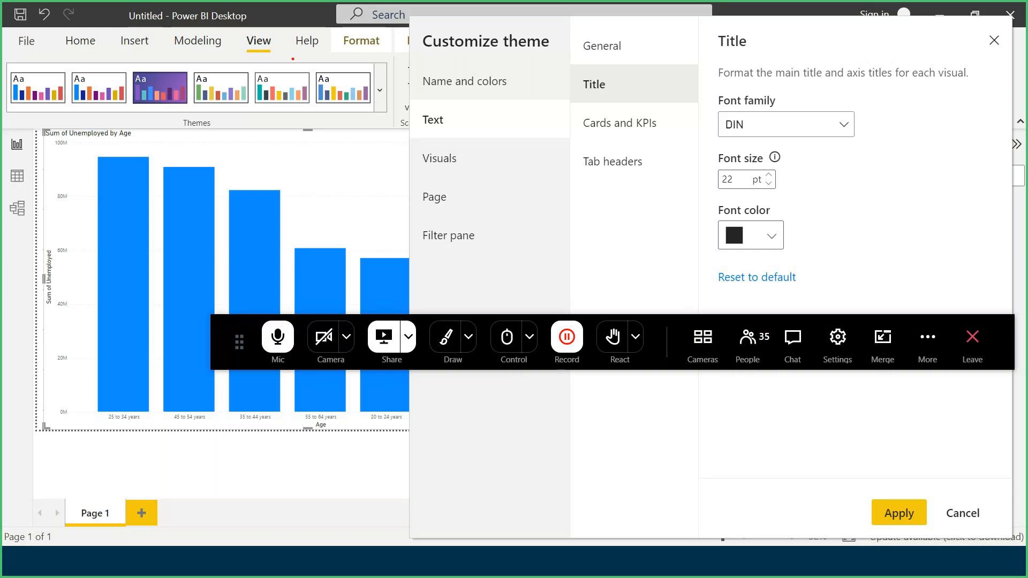
{"action": "mouse_move", "coordinate": [240, 24]}
{"action": "left_mouse_down"}
{"action": "mouse_move", "coordinate": [249, 44]}
{"action": "mouse_move", "coordinate": [290, 58]}
{"action": "mouse_move", "coordinate": [279, 57]}
{"action": "left_mouse_up"}
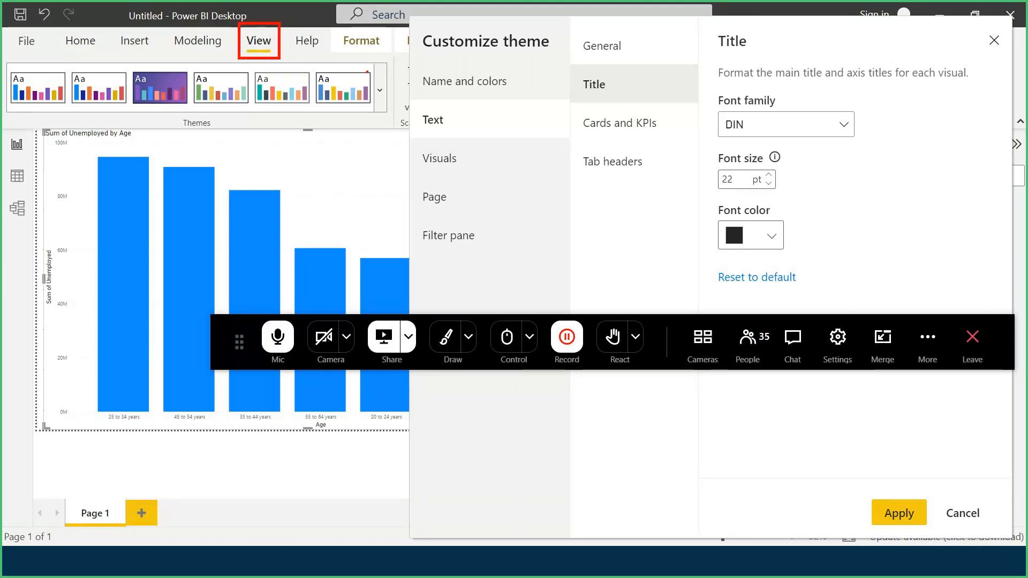
{"action": "left_click_drag", "start_coordinate": [367, 62], "coordinate": [392, 115]}
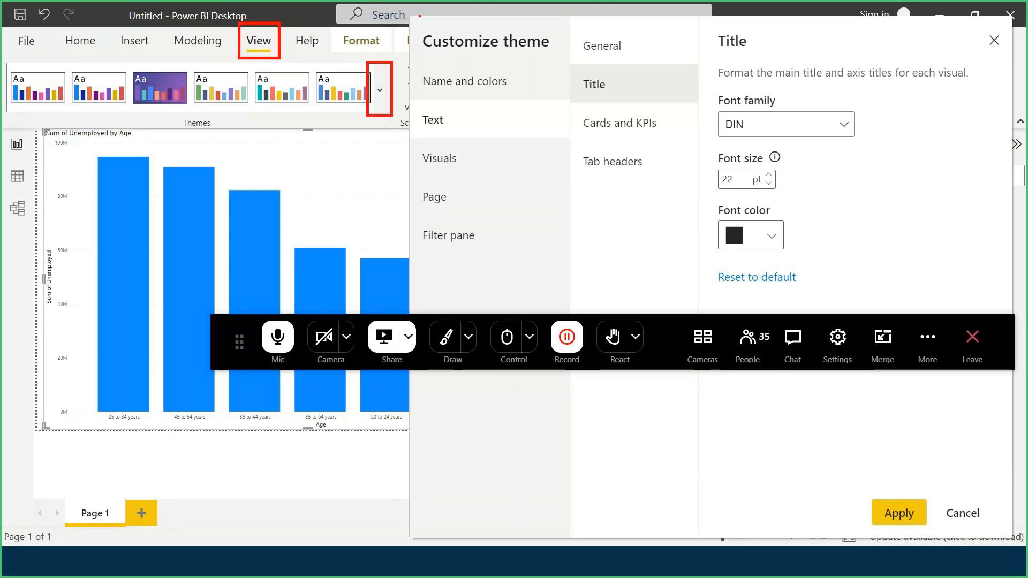
{"action": "mouse_move", "coordinate": [417, 18]}
{"action": "left_mouse_down"}
{"action": "mouse_move", "coordinate": [423, 54]}
{"action": "mouse_move", "coordinate": [561, 61]}
{"action": "left_mouse_up"}
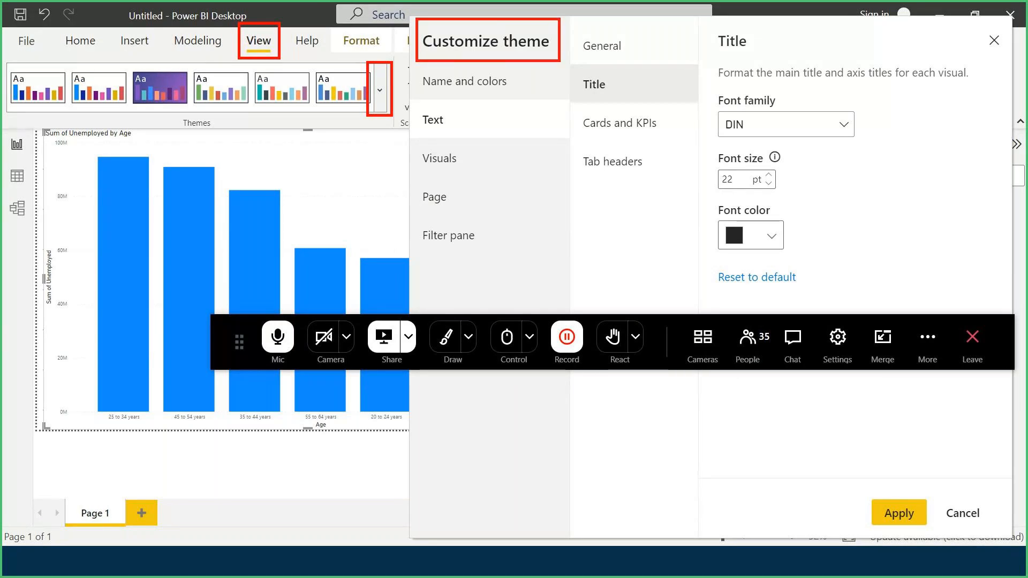
{"action": "mouse_move", "coordinate": [416, 101]}
{"action": "left_mouse_down"}
{"action": "mouse_move", "coordinate": [483, 142]}
{"action": "mouse_move", "coordinate": [538, 146]}
{"action": "left_mouse_up"}
{"action": "mouse_move", "coordinate": [573, 28]}
{"action": "left_mouse_down"}
{"action": "mouse_move", "coordinate": [637, 100]}
{"action": "mouse_move", "coordinate": [692, 101]}
{"action": "left_mouse_up"}
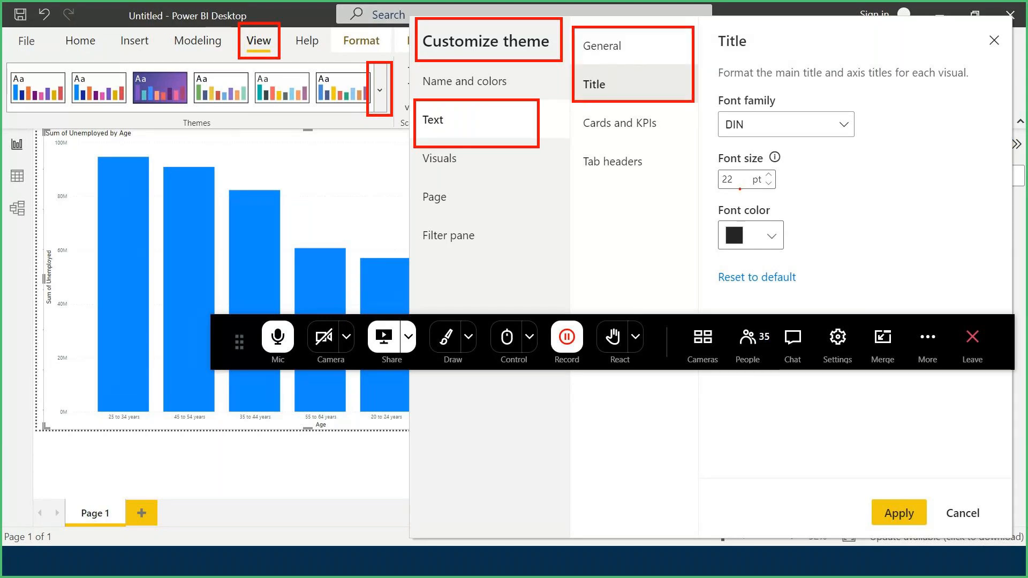
{"action": "mouse_move", "coordinate": [713, 146]}
{"action": "left_mouse_down"}
{"action": "mouse_move", "coordinate": [790, 196]}
{"action": "mouse_move", "coordinate": [818, 195]}
{"action": "left_mouse_up"}
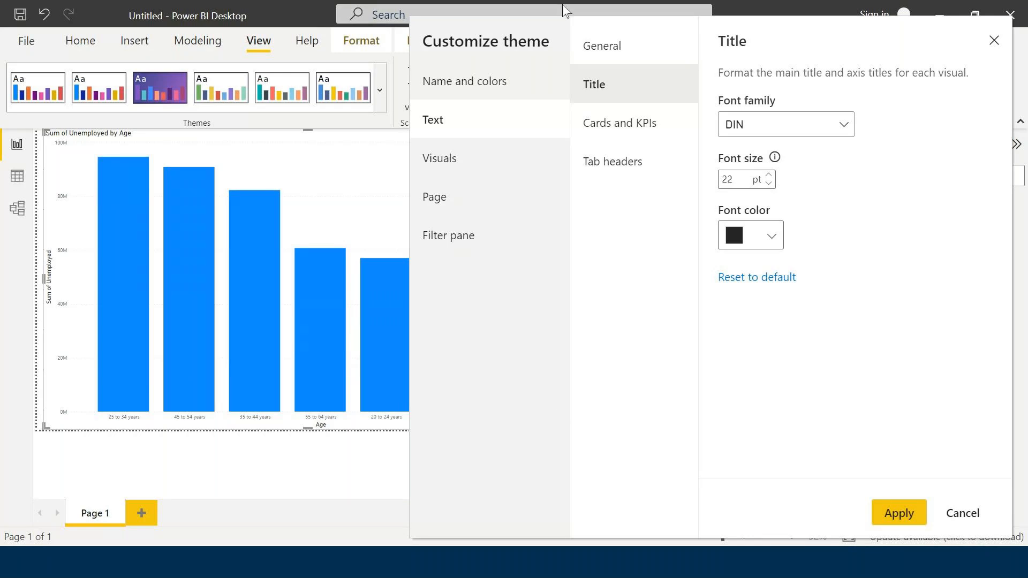
{"action": "left_click_drag", "start_coordinate": [783, 24], "coordinate": [888, 25]}
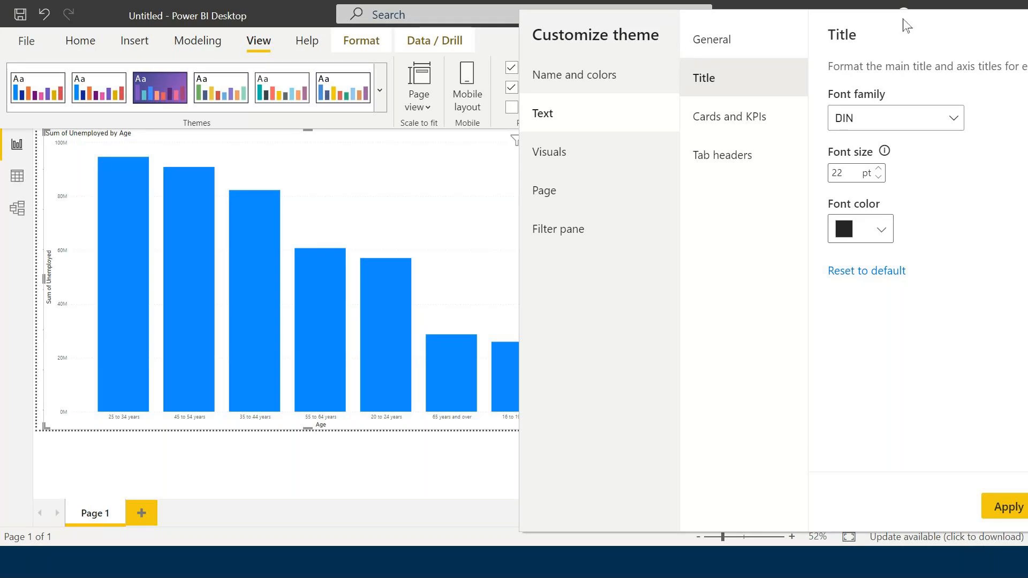
{"action": "left_click_drag", "start_coordinate": [904, 25], "coordinate": [639, 30]}
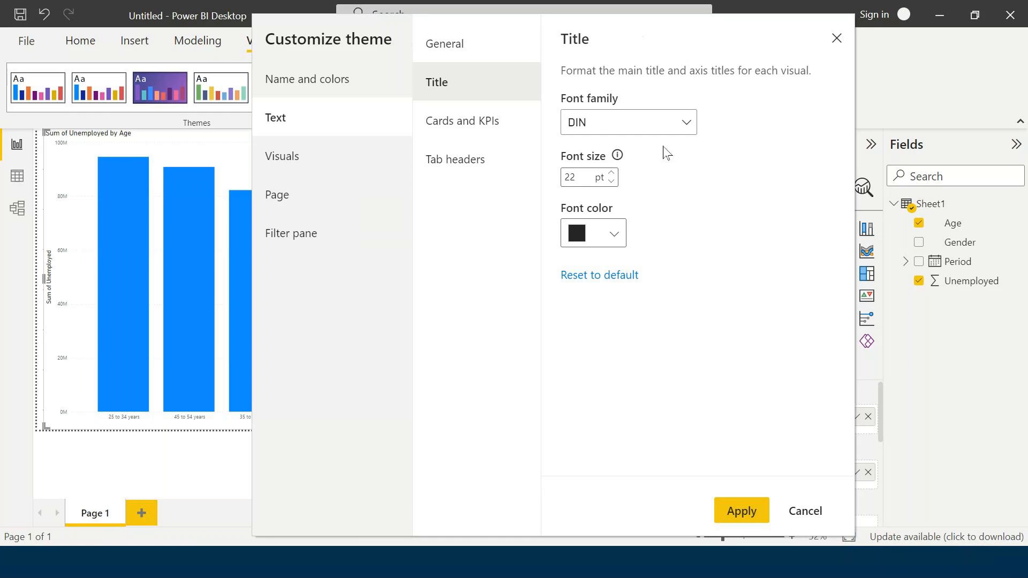
- Apply the customized theme to the report, deselect the column chart and return to the Home commands
{"action": "left_click", "coordinate": [736, 527]}
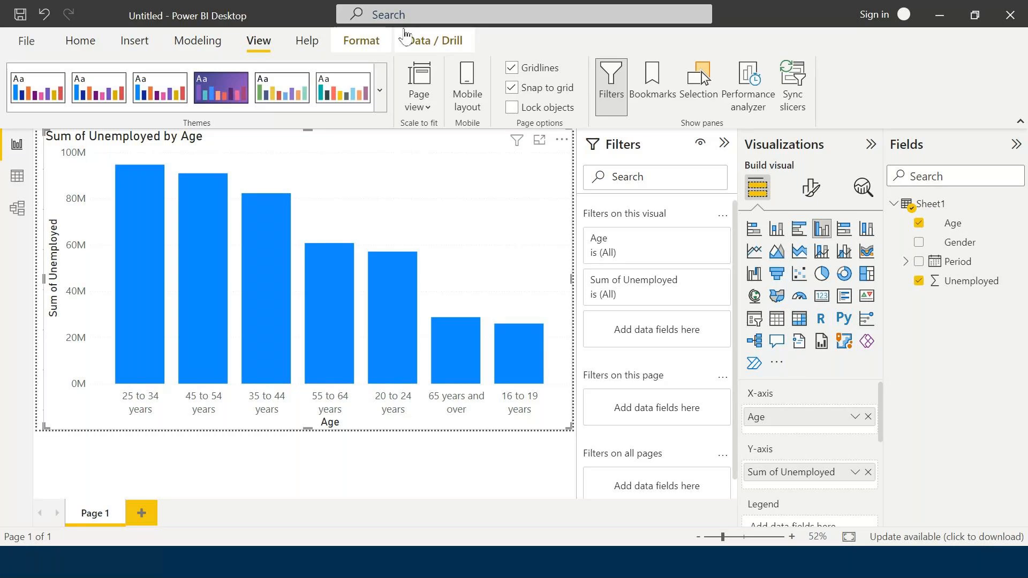
{"action": "left_click", "coordinate": [96, 481]}
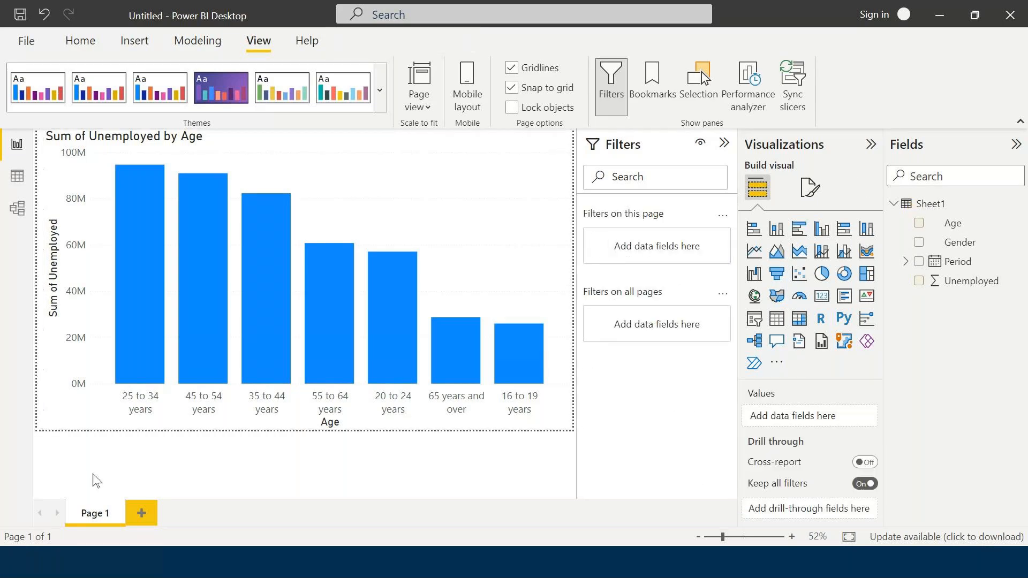
{"action": "left_click", "coordinate": [499, 342]}
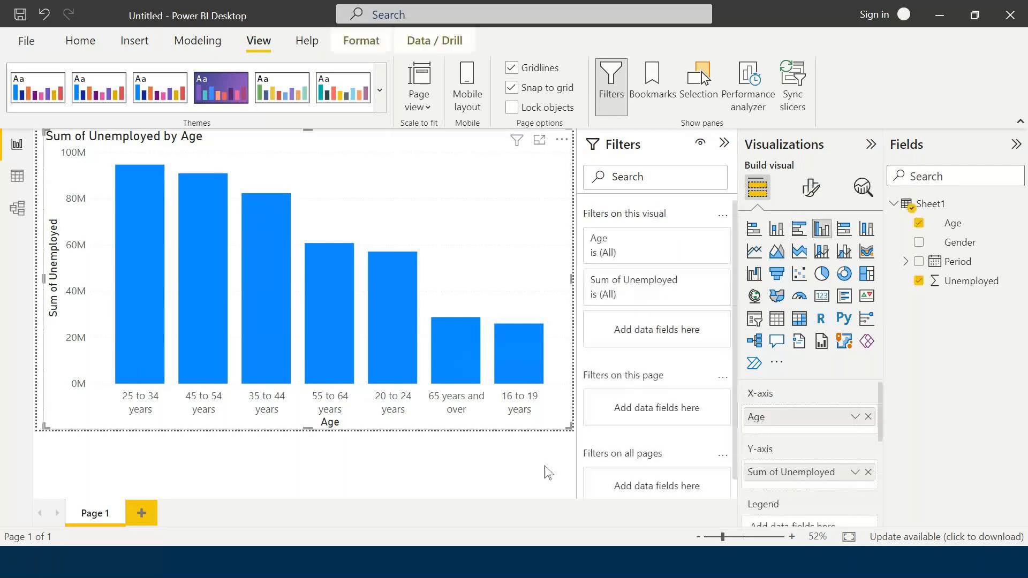
{"action": "left_click", "coordinate": [534, 474]}
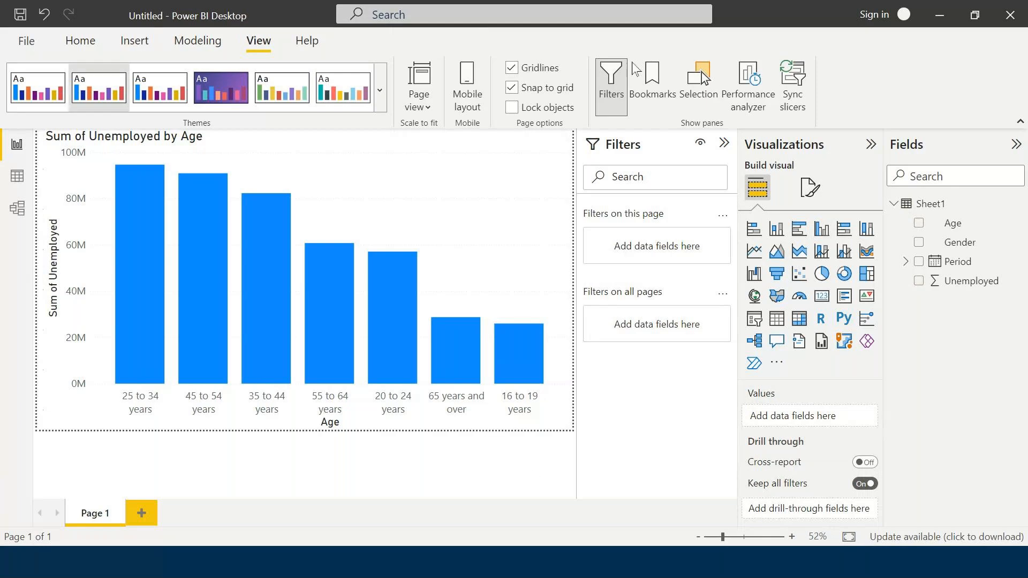
{"action": "left_click", "coordinate": [76, 49]}
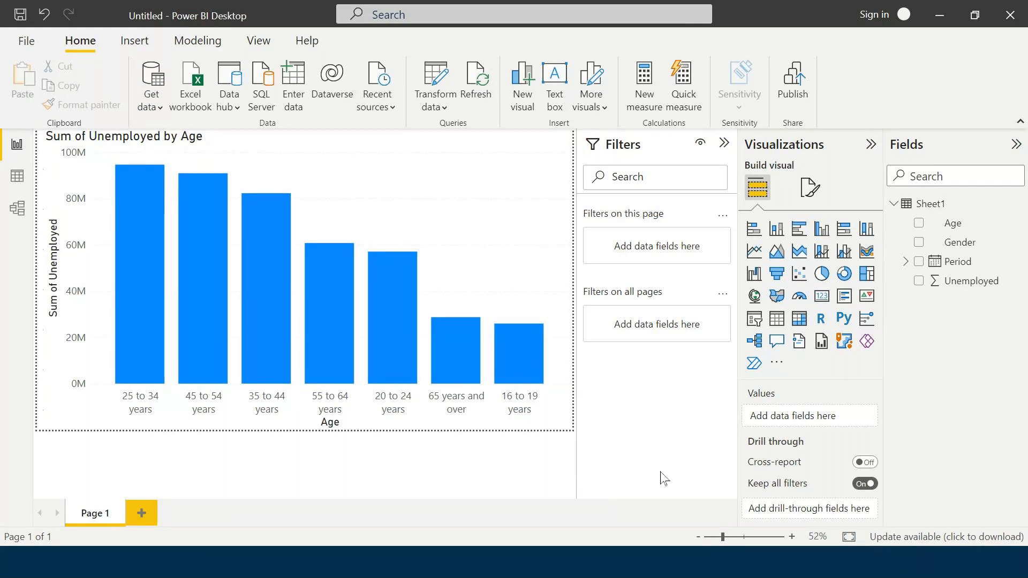
- Check the Exercise slide in the presentation, return to Power BI Desktop, and shrink the age column chart to the report page's upper-left area
{"action": "left_click", "coordinate": [600, 559]}
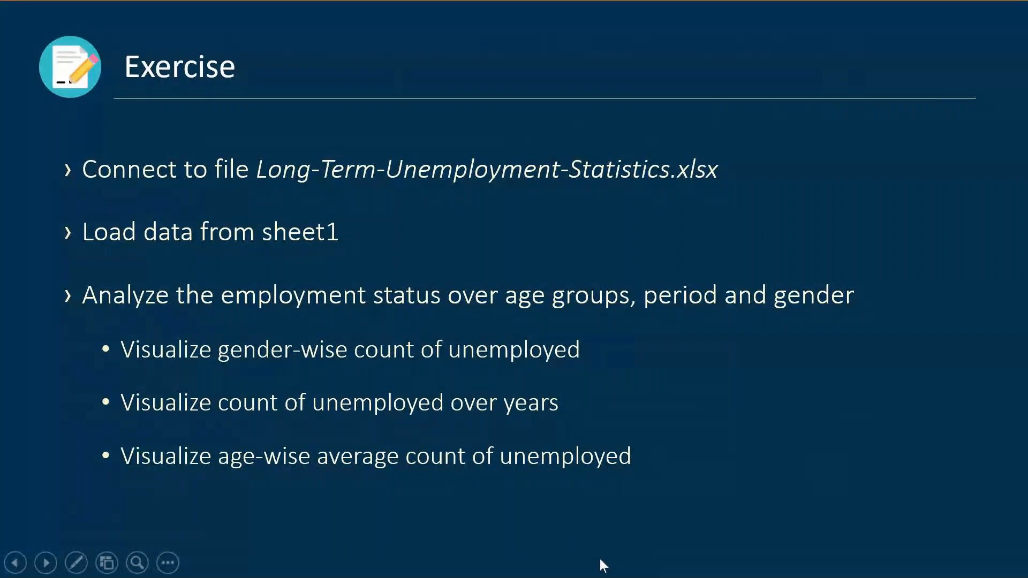
{"action": "key", "text": "alt+Tab"}
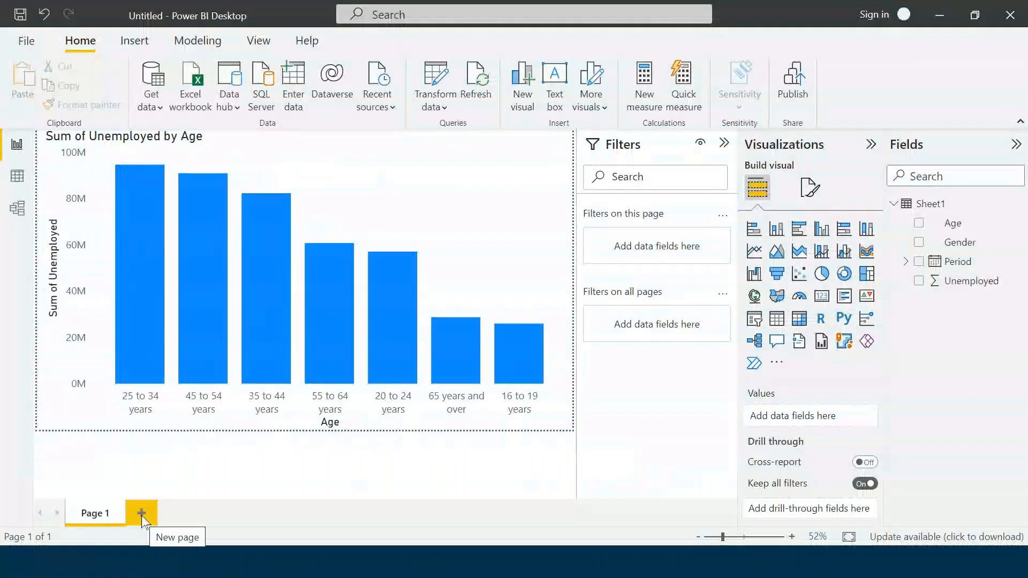
{"action": "left_click_drag", "start_coordinate": [572, 429], "coordinate": [273, 289]}
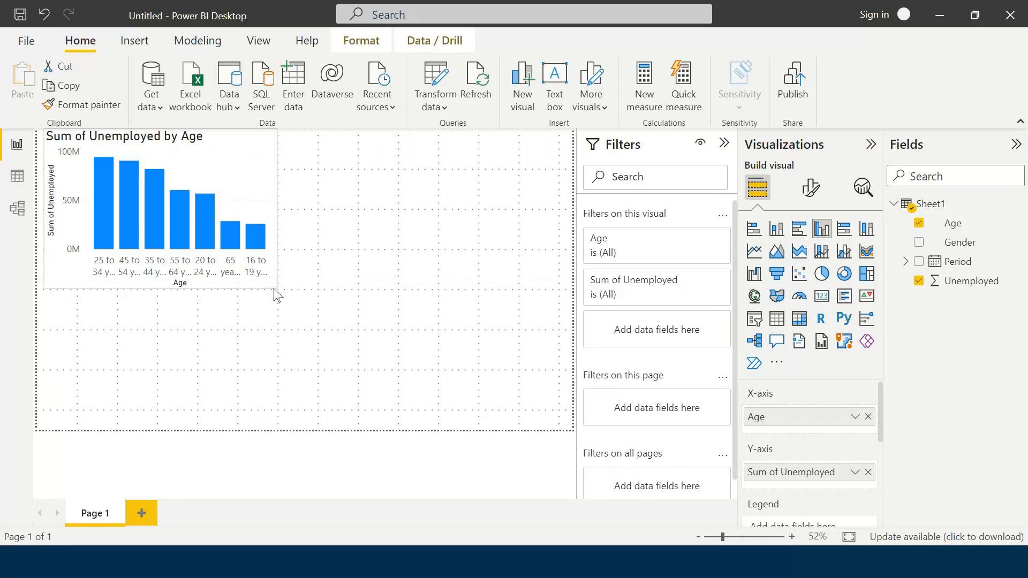
{"action": "left_click", "coordinate": [385, 200]}
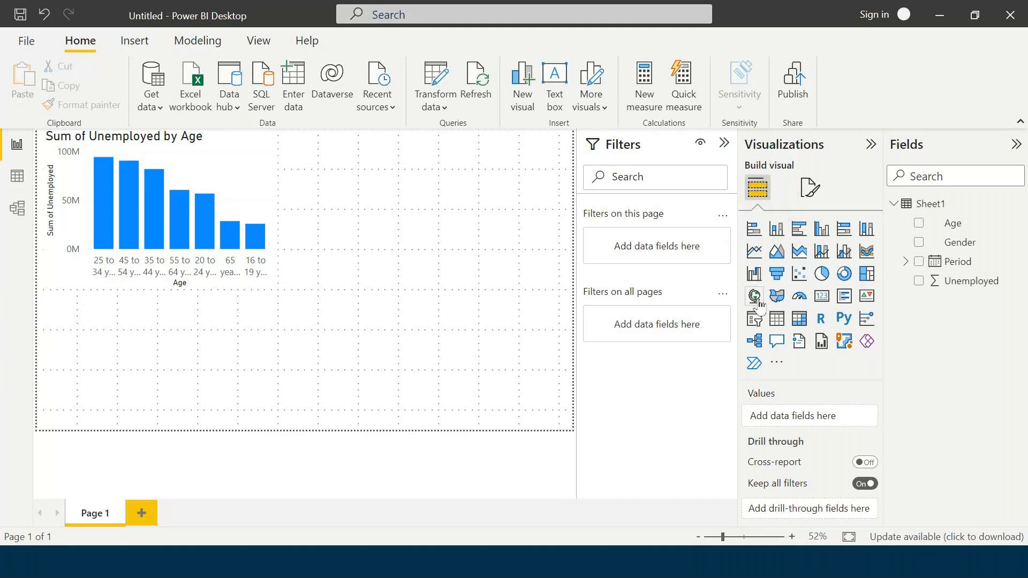
- Add a table visual below the column chart showing Gender and the sum of Unemployed
{"action": "left_click", "coordinate": [776, 320]}
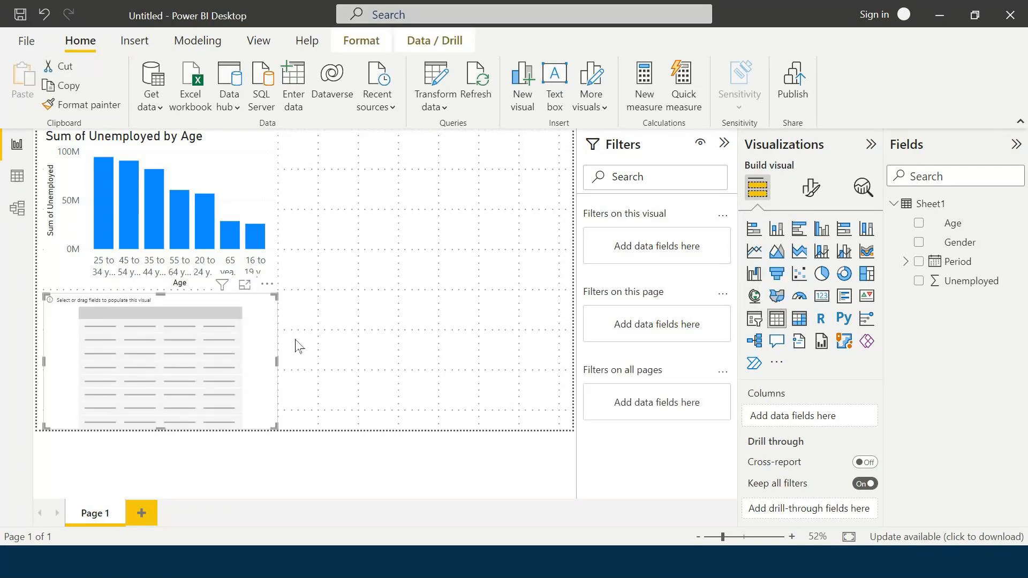
{"action": "left_click", "coordinate": [918, 242]}
{"action": "left_click", "coordinate": [920, 282]}
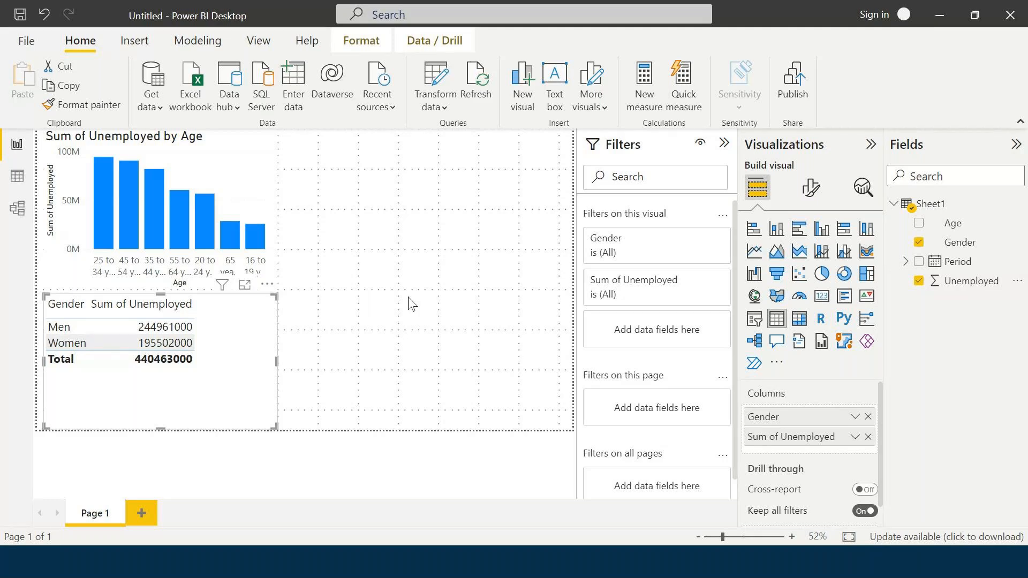
{"action": "left_click", "coordinate": [462, 327]}
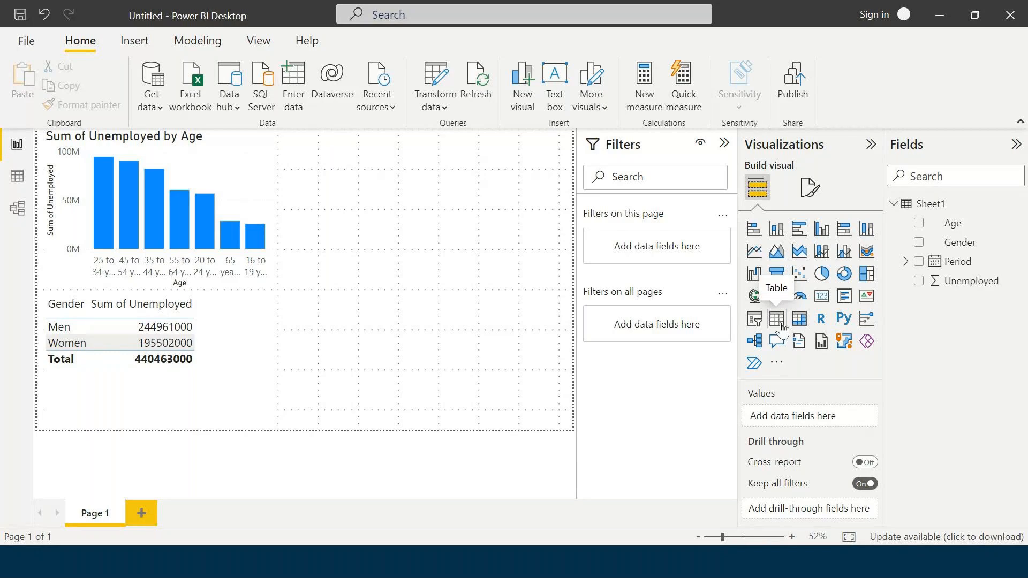
{"action": "left_click", "coordinate": [251, 358]}
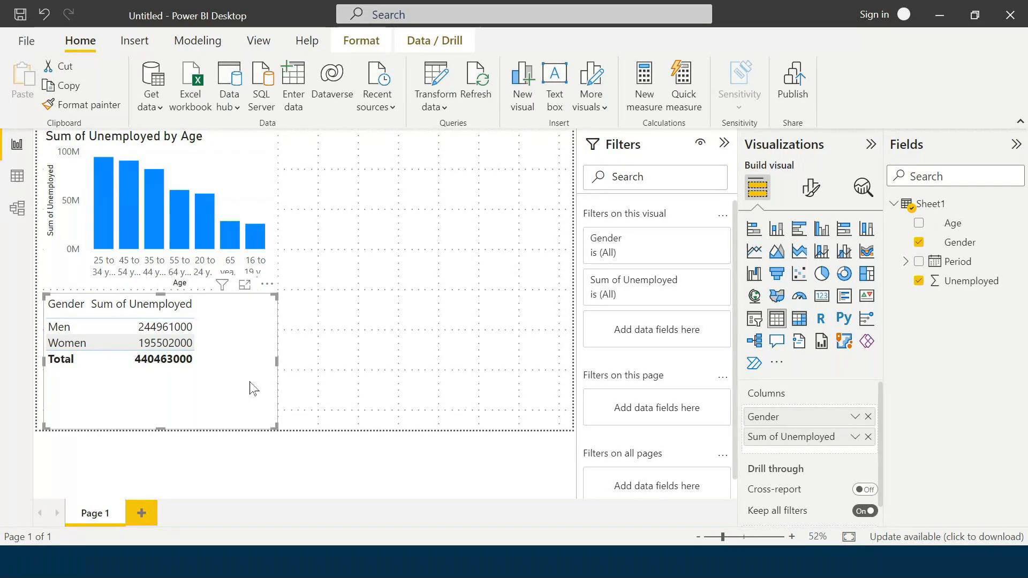
{"action": "left_click", "coordinate": [473, 232]}
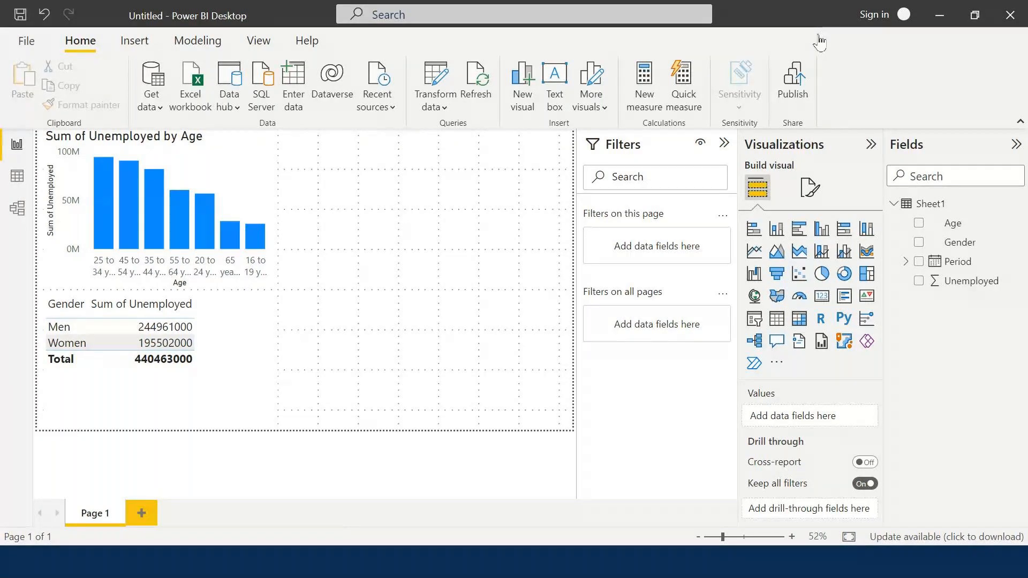
- Recheck the Exercise slide, return to Power BI Desktop, and move the gender table beside the column chart, reducing the table's height
{"action": "left_click", "coordinate": [373, 572]}
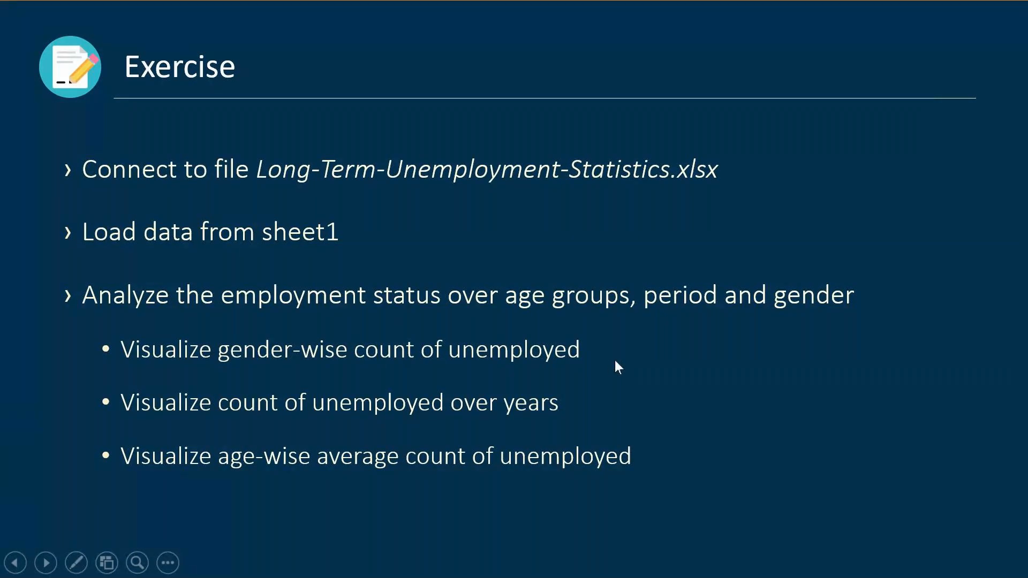
{"action": "key", "text": "alt+Tab"}
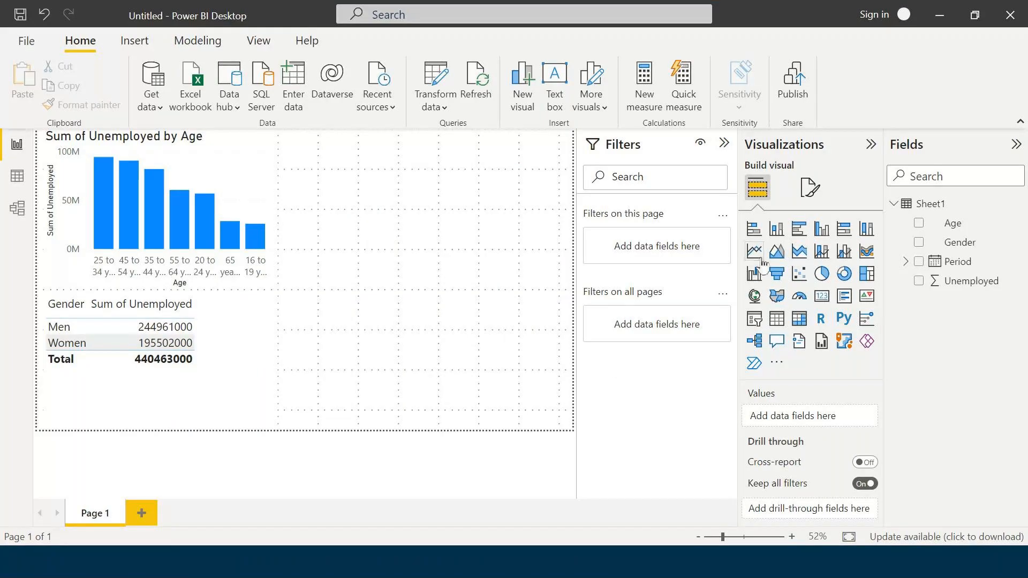
{"action": "left_click_drag", "start_coordinate": [231, 382], "coordinate": [467, 229]}
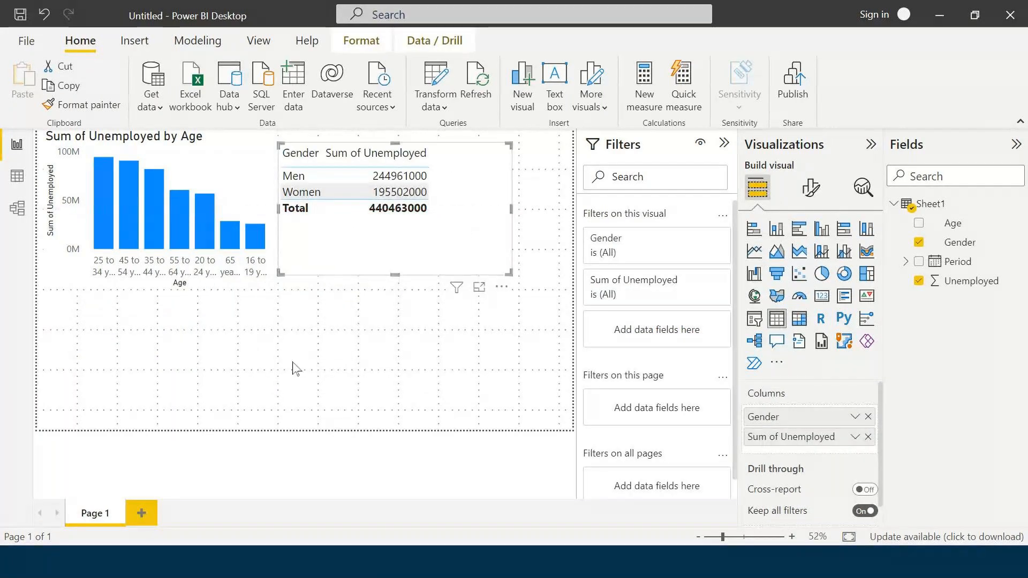
{"action": "left_click_drag", "start_coordinate": [360, 266], "coordinate": [361, 257]}
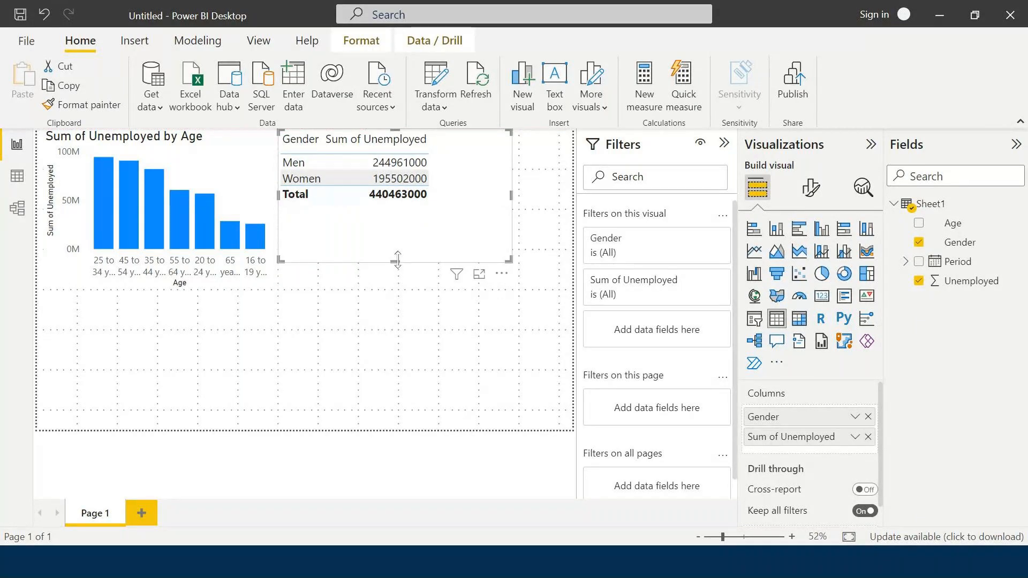
{"action": "left_click", "coordinate": [370, 315]}
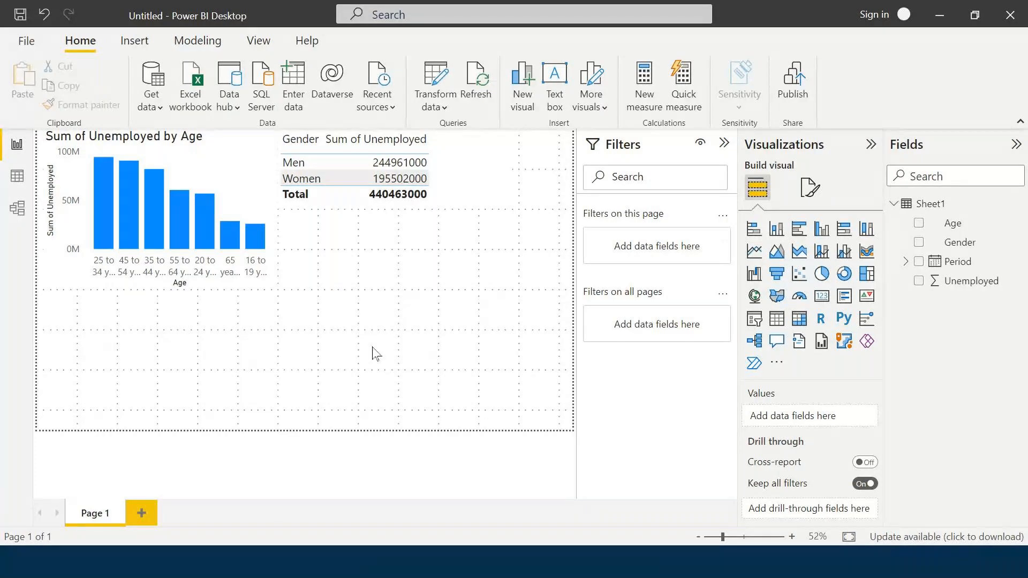
- Add a line chart across the page width below the column chart, plotting the sum of Unemployed by Period
{"action": "left_click", "coordinate": [753, 252]}
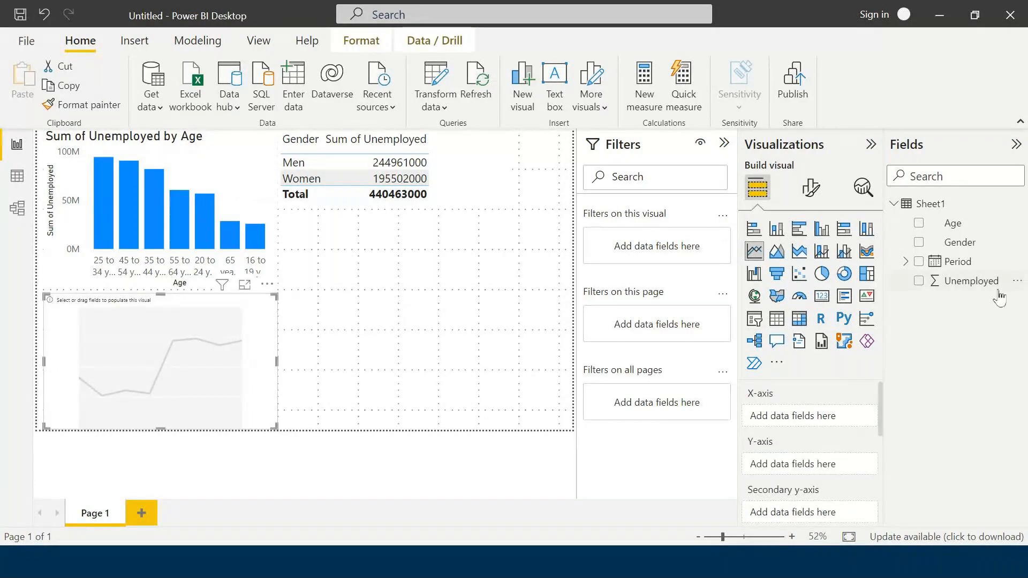
{"action": "left_click_drag", "start_coordinate": [277, 362], "coordinate": [605, 362]}
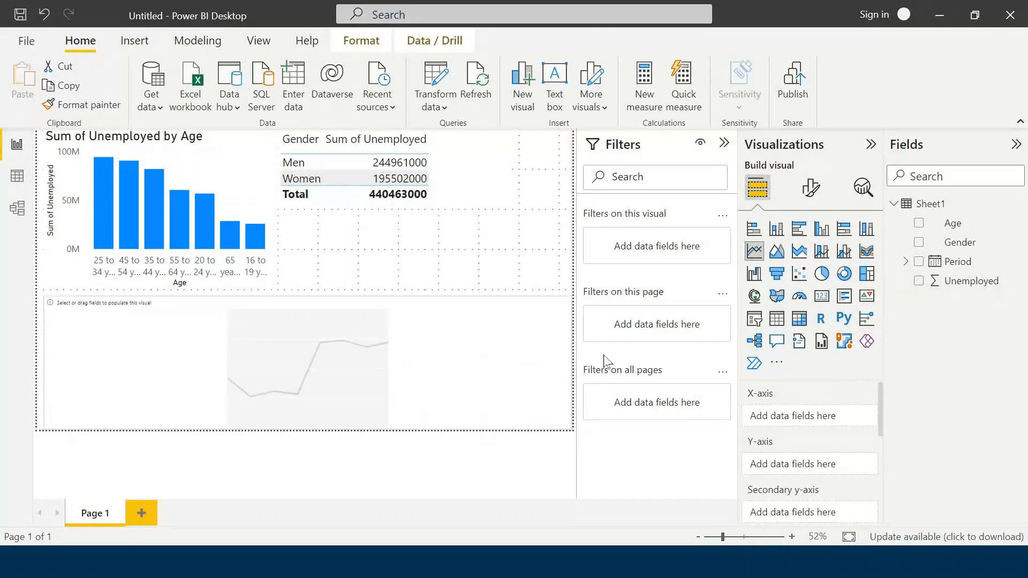
{"action": "left_click", "coordinate": [919, 261]}
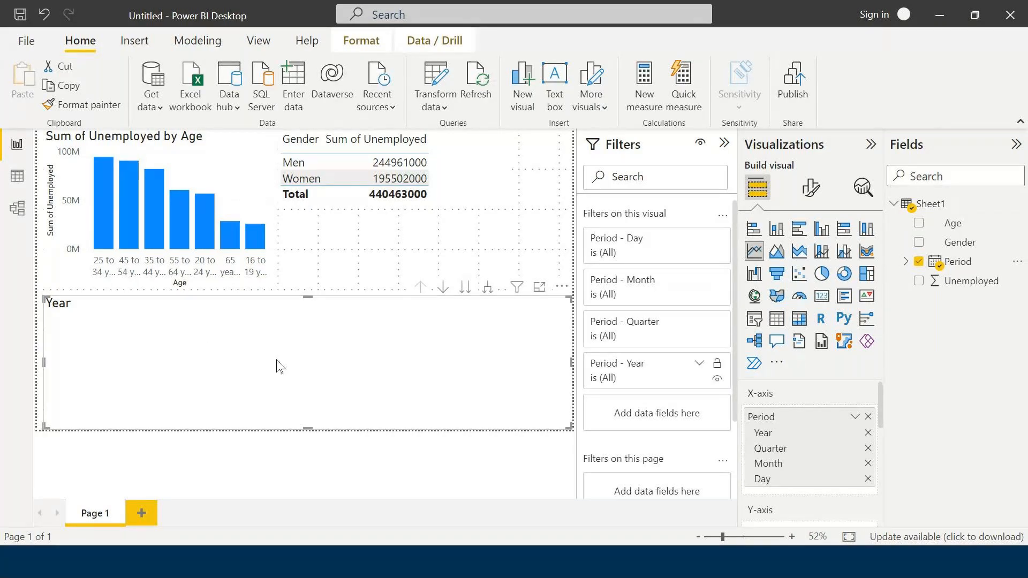
{"action": "left_click", "coordinate": [919, 281]}
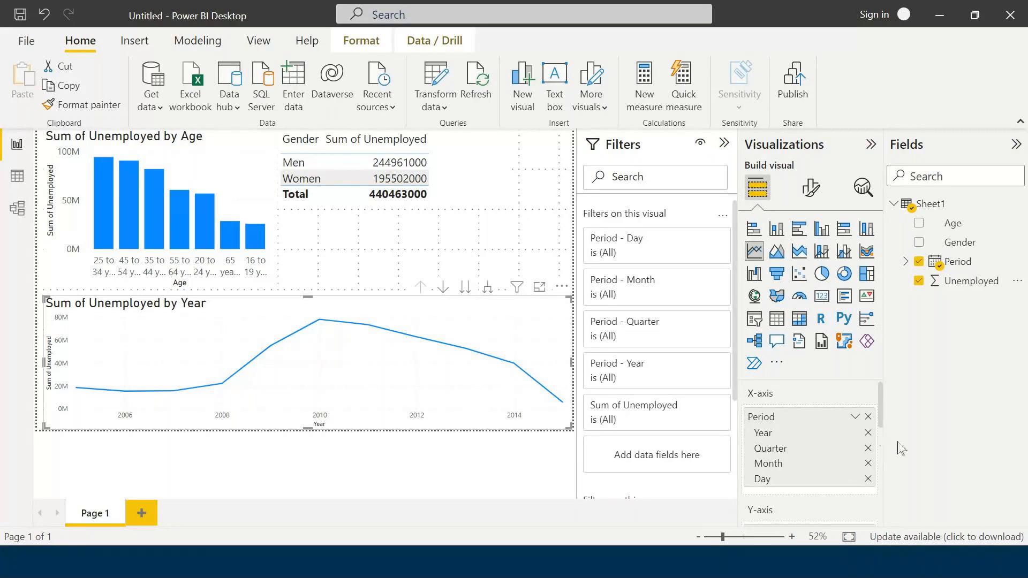
{"action": "left_click", "coordinate": [518, 491]}
{"action": "left_click", "coordinate": [531, 329]}
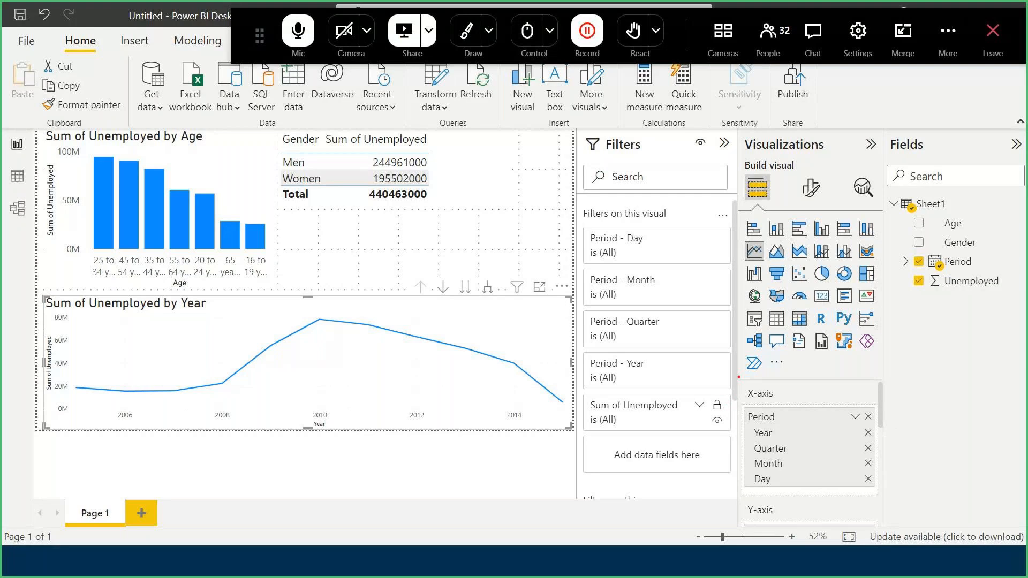
{"action": "left_click_drag", "start_coordinate": [745, 386], "coordinate": [884, 497]}
{"action": "mouse_move", "coordinate": [862, 448]}
{"action": "left_mouse_down"}
{"action": "mouse_move", "coordinate": [871, 446]}
{"action": "mouse_move", "coordinate": [875, 475]}
{"action": "left_mouse_up"}
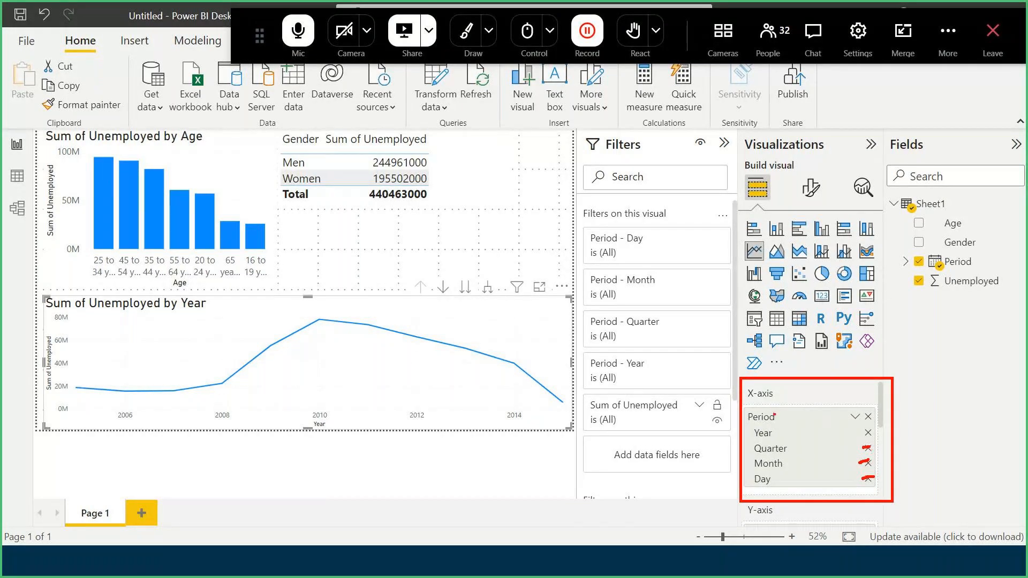
{"action": "key", "text": "Escape"}
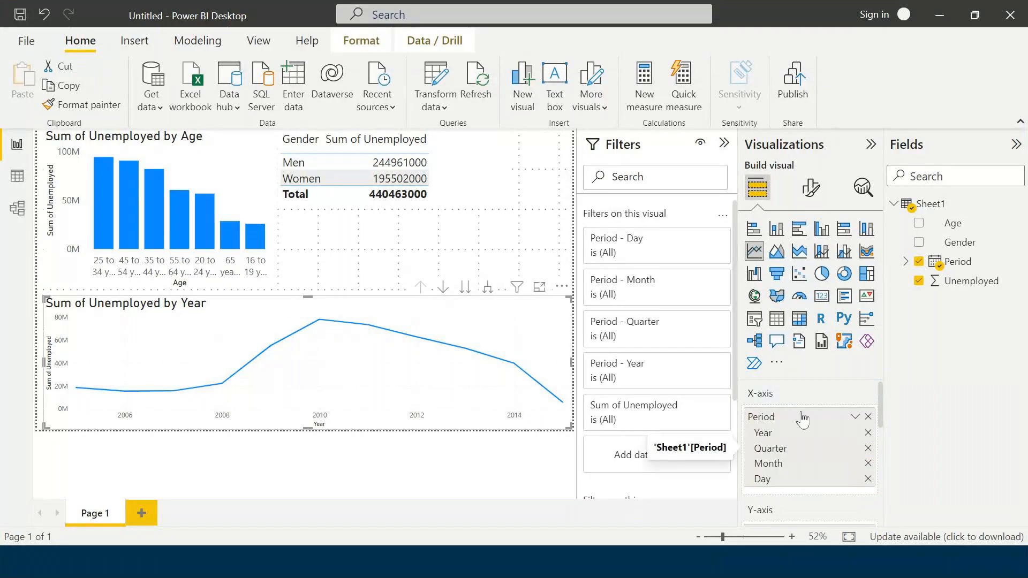
- Remove Quarter, Month and Day from the line chart's X-axis date hierarchy, keeping only Year, and deselect the chart
{"action": "scroll", "coordinate": [781, 455], "scroll_direction": "down", "scroll_amount": 1}
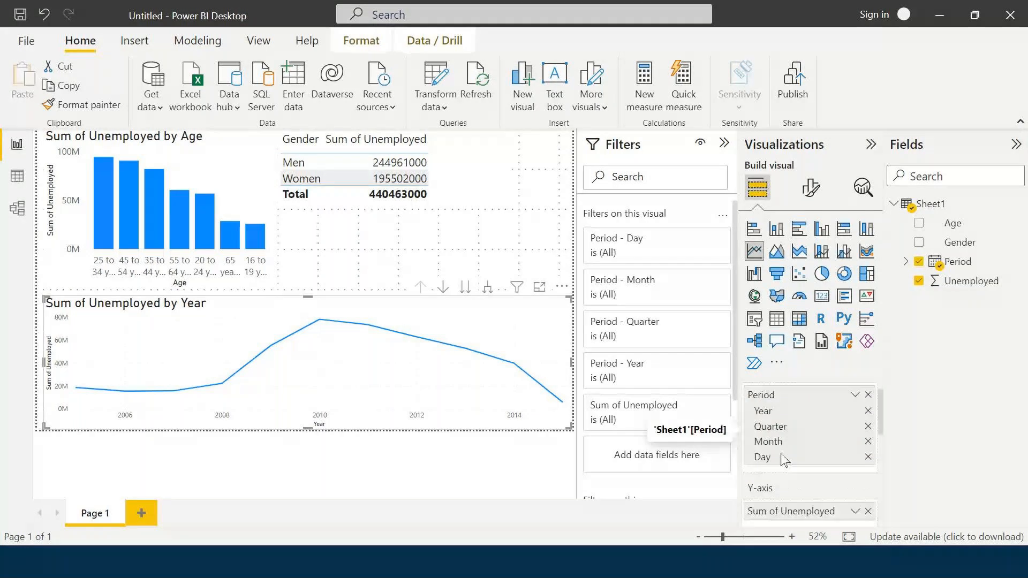
{"action": "scroll", "coordinate": [785, 460], "scroll_direction": "down", "scroll_amount": 1}
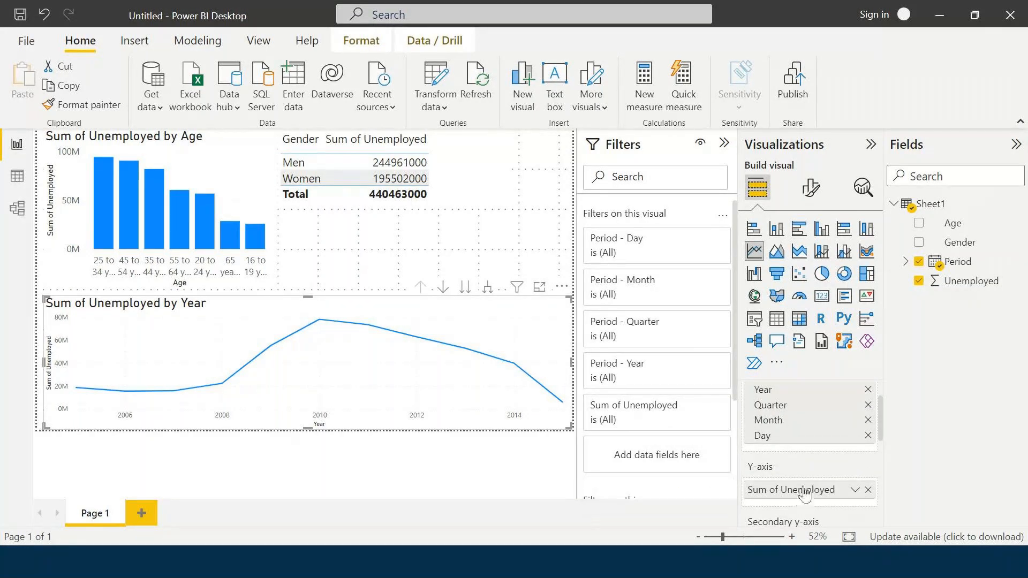
{"action": "scroll", "coordinate": [805, 495], "scroll_direction": "up", "scroll_amount": 2}
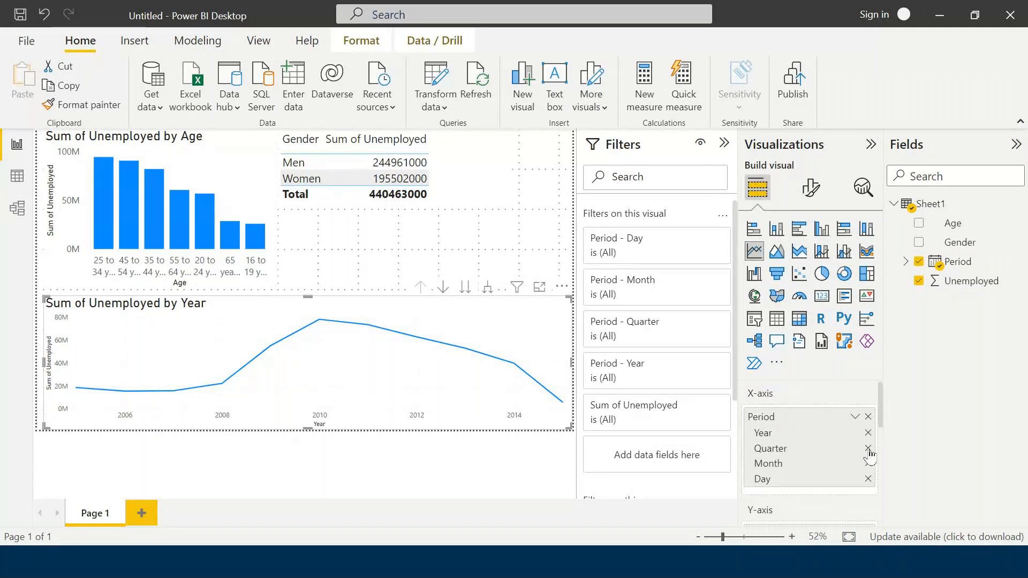
{"action": "left_click", "coordinate": [868, 449]}
{"action": "left_click", "coordinate": [868, 449]}
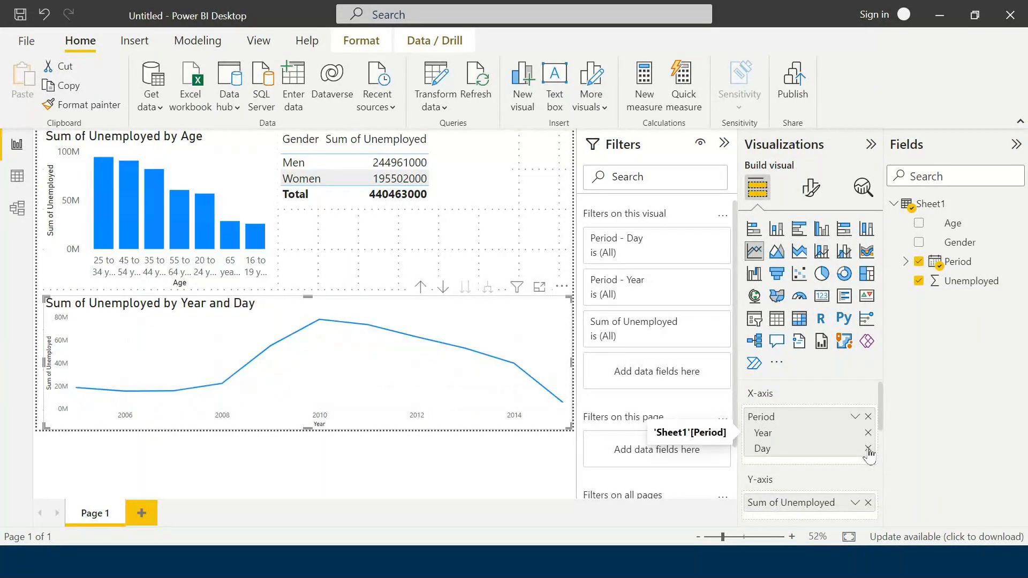
{"action": "left_click", "coordinate": [868, 448]}
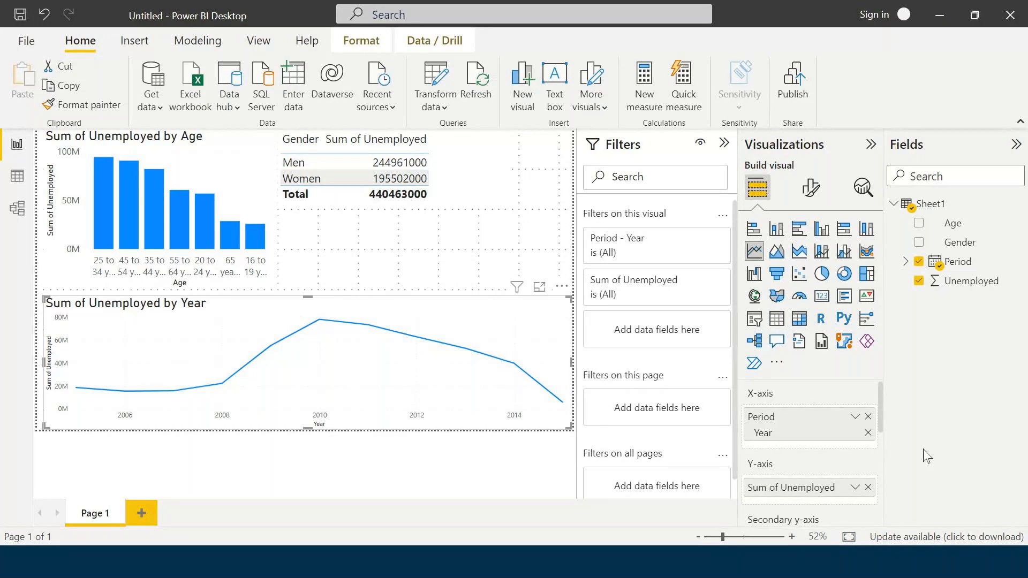
{"action": "left_click", "coordinate": [501, 250]}
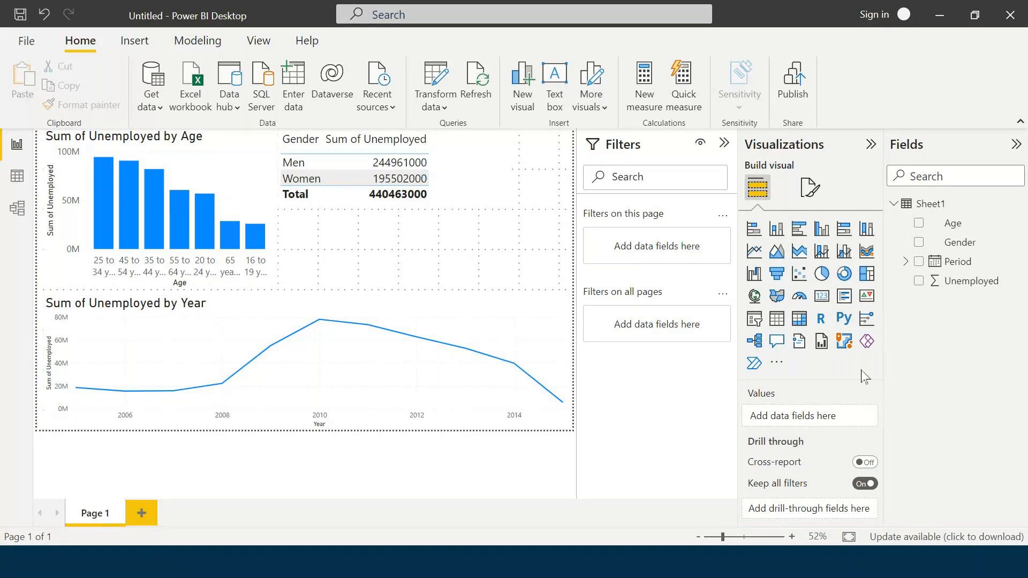
- Check the Exercise slide, return to Power BI Desktop, narrow the gender table and move it to the page's right edge just above the line chart
{"action": "left_click", "coordinate": [193, 562]}
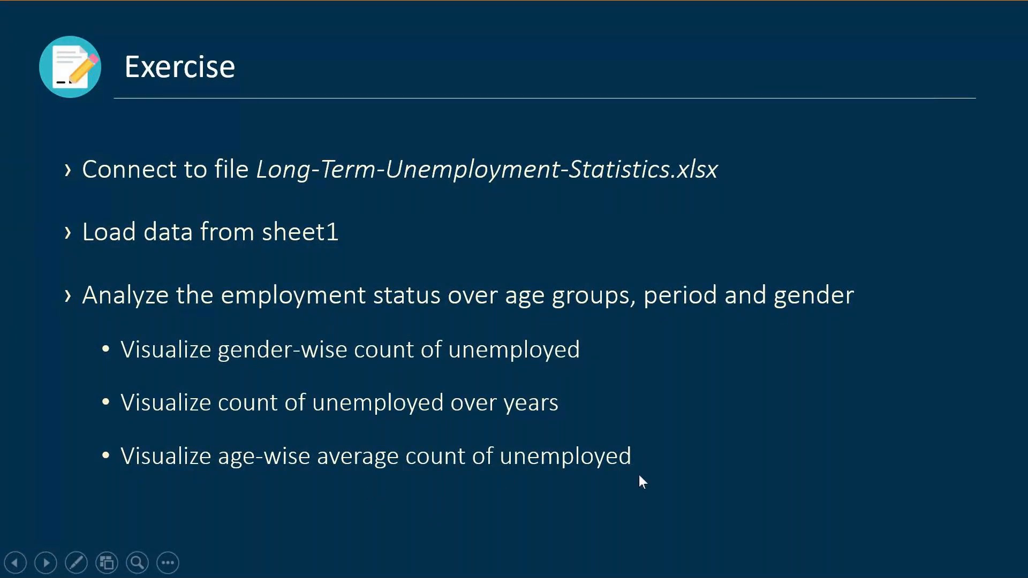
{"action": "key", "text": "alt+Tab"}
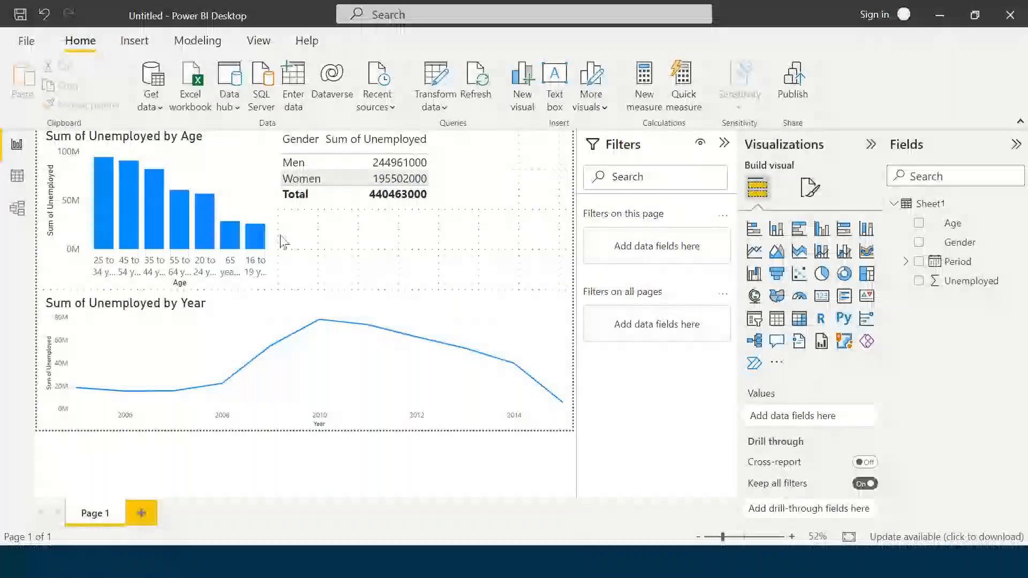
{"action": "left_click", "coordinate": [471, 187]}
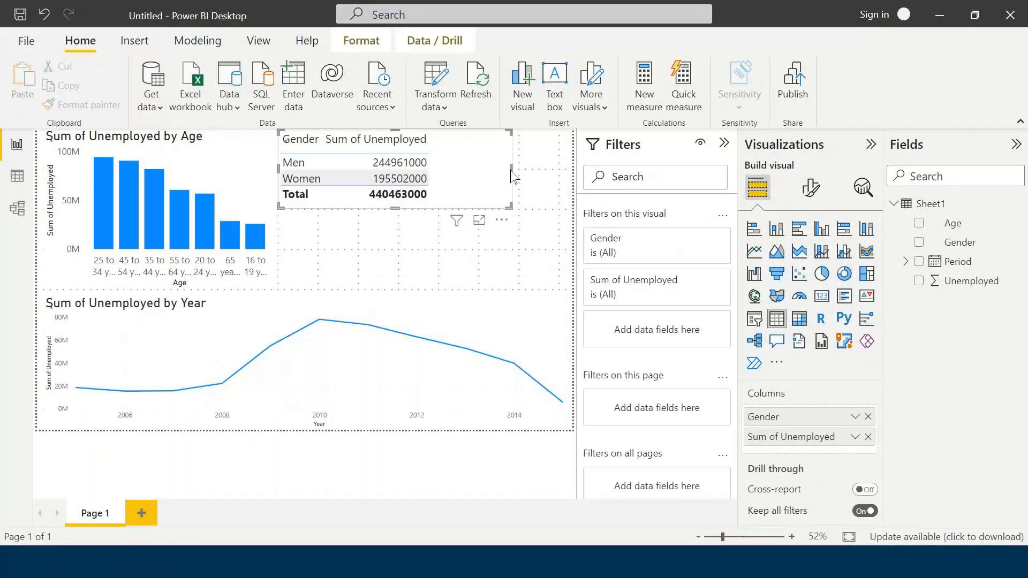
{"action": "left_click_drag", "start_coordinate": [511, 177], "coordinate": [438, 176]}
{"action": "left_click_drag", "start_coordinate": [342, 206], "coordinate": [511, 283]}
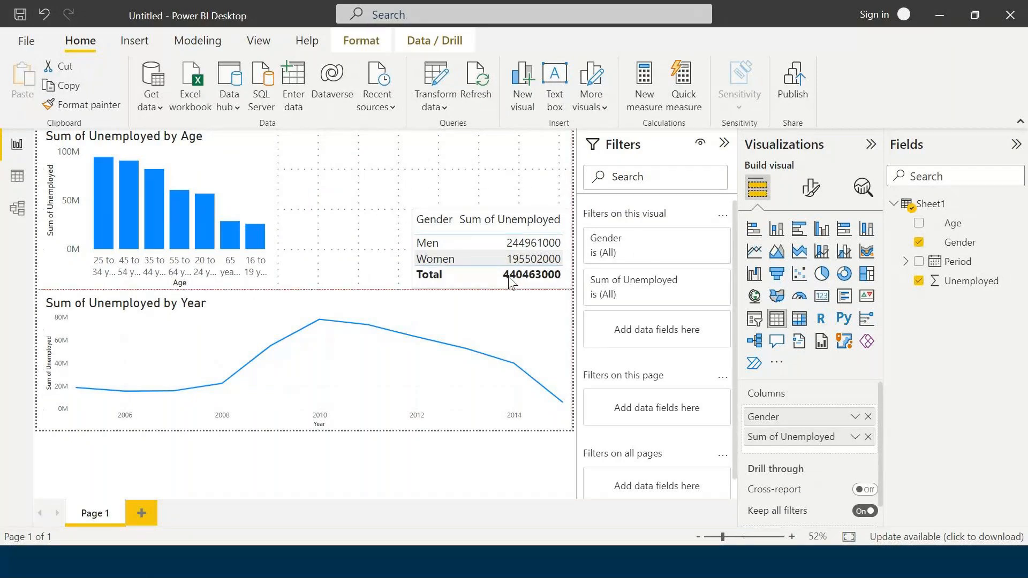
- Widen the age column chart until it reaches the gender table so its age-group labels fit
{"action": "left_click", "coordinate": [280, 209]}
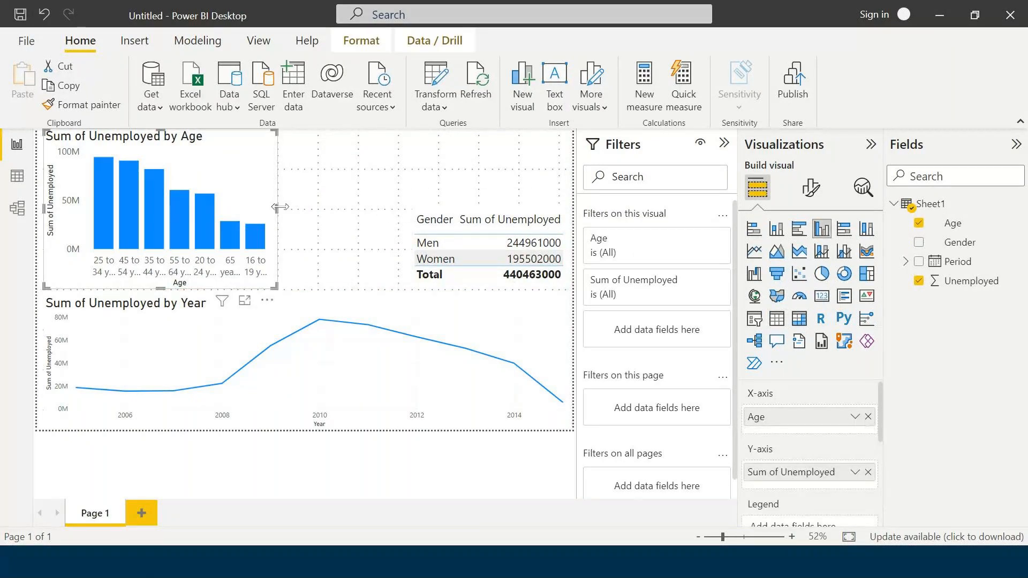
{"action": "left_click_drag", "start_coordinate": [277, 209], "coordinate": [406, 208]}
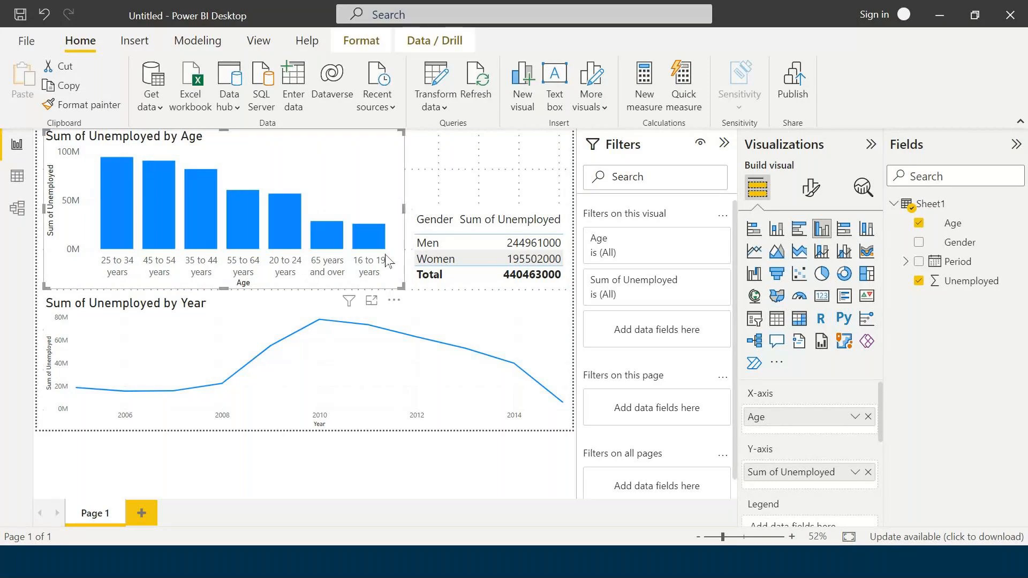
{"action": "mouse_move", "coordinate": [135, 234]}
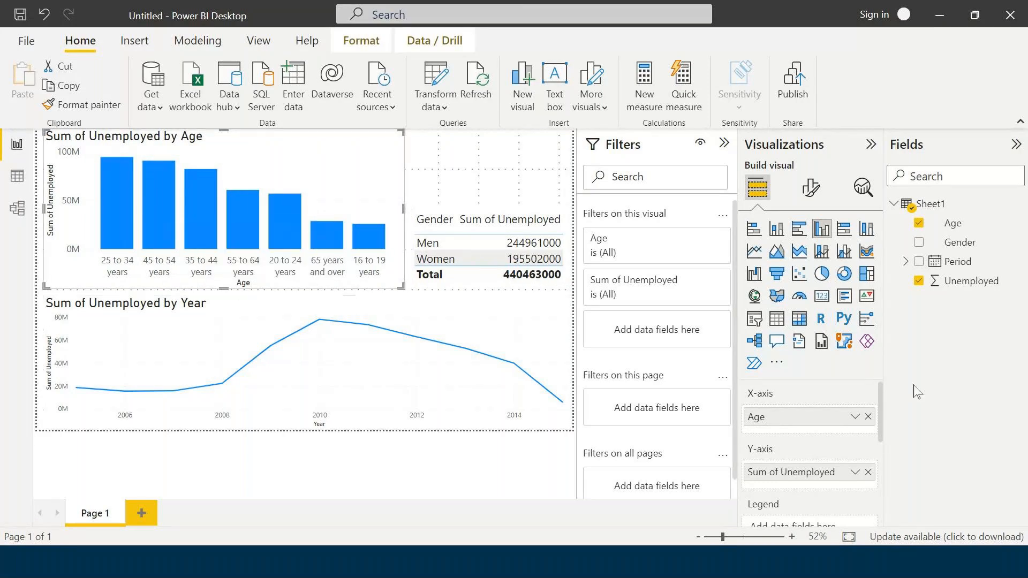
- Change the aggregation of Unemployed on the age column chart's Y-axis to Average
{"action": "scroll", "coordinate": [769, 466], "scroll_direction": "down", "scroll_amount": 2}
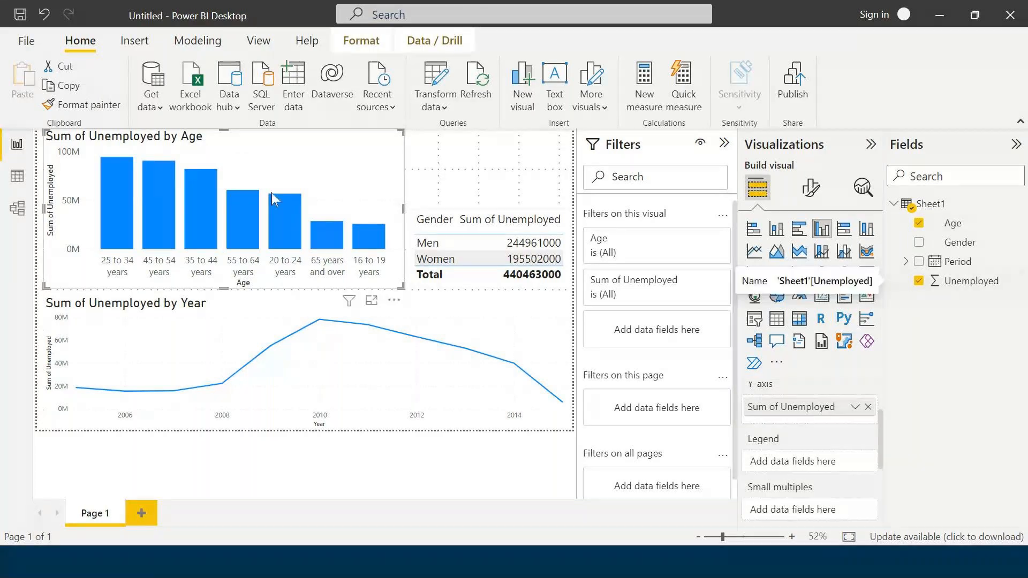
{"action": "left_click", "coordinate": [855, 407]}
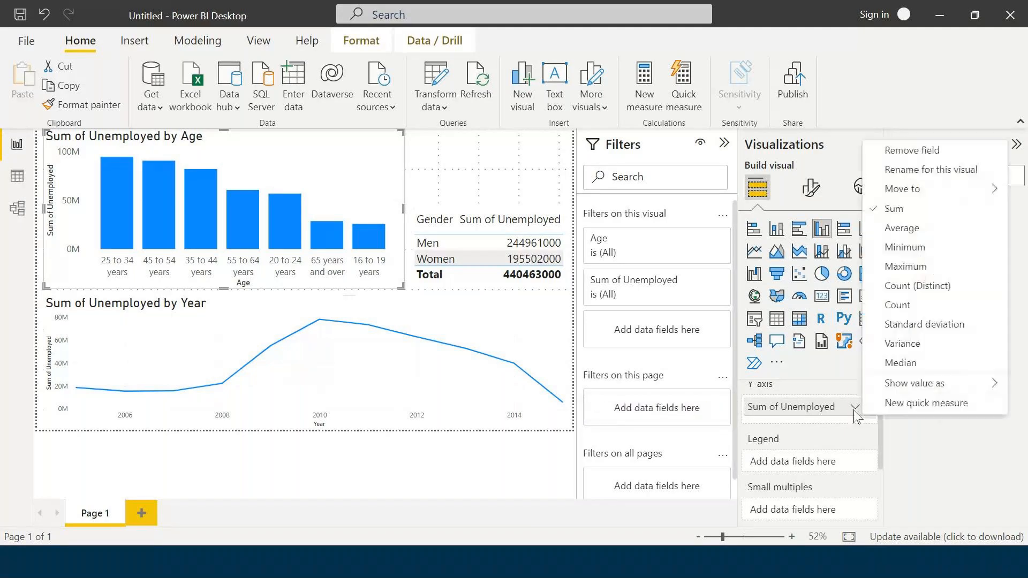
{"action": "left_click", "coordinate": [902, 229]}
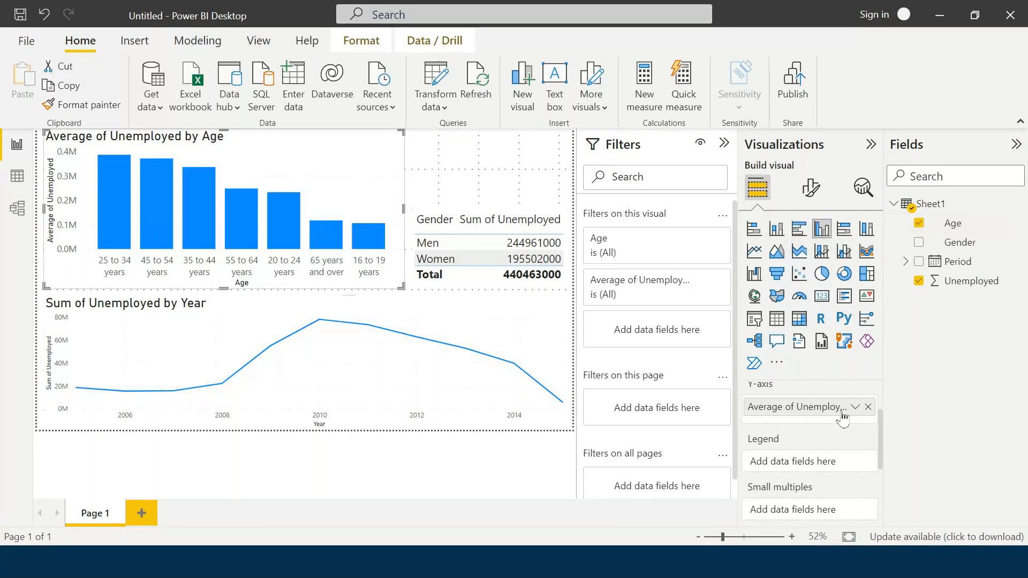
{"action": "scroll", "coordinate": [801, 423], "scroll_direction": "up", "scroll_amount": 1}
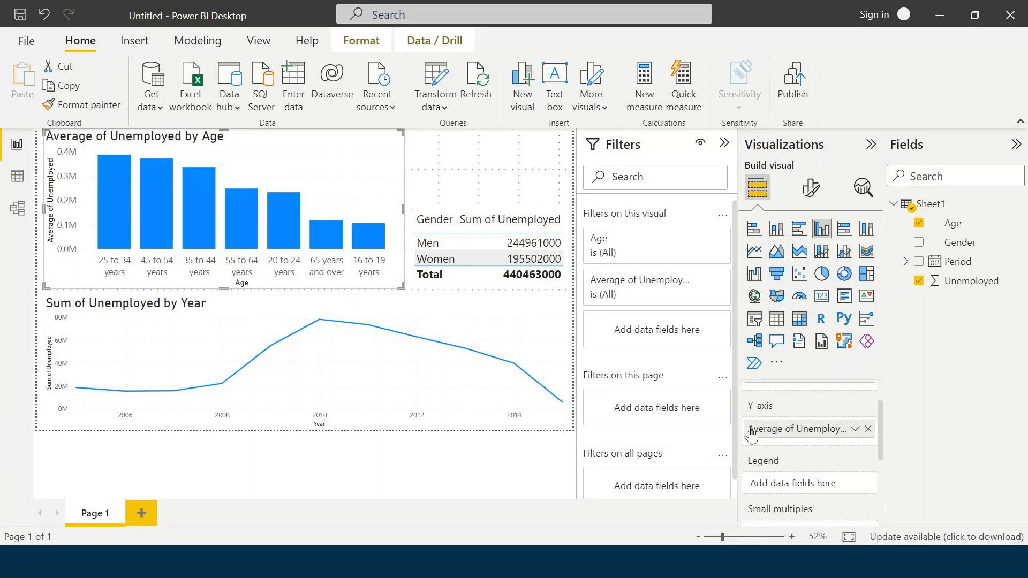
- Review the aggregation options for the Unemployed field on the age column chart's Y-axis
{"action": "left_click", "coordinate": [855, 430]}
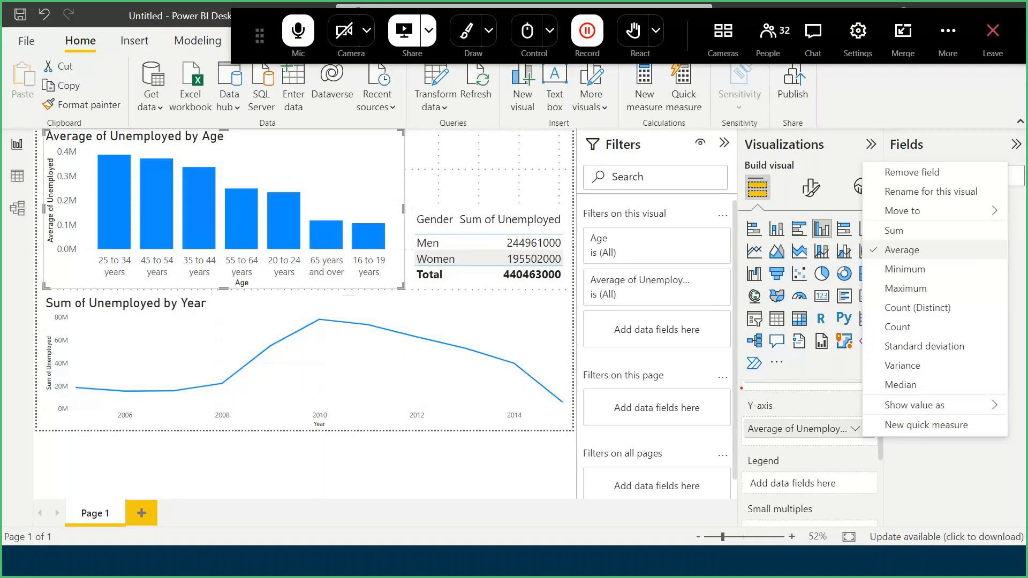
{"action": "mouse_move", "coordinate": [742, 388]}
{"action": "left_mouse_down"}
{"action": "mouse_move", "coordinate": [747, 435]}
{"action": "mouse_move", "coordinate": [850, 461]}
{"action": "mouse_move", "coordinate": [875, 455]}
{"action": "left_mouse_up"}
{"action": "left_click_drag", "start_coordinate": [846, 417], "coordinate": [864, 435]}
{"action": "mouse_move", "coordinate": [864, 234]}
{"action": "left_mouse_down"}
{"action": "mouse_move", "coordinate": [894, 272]}
{"action": "mouse_move", "coordinate": [1021, 271]}
{"action": "left_mouse_up"}
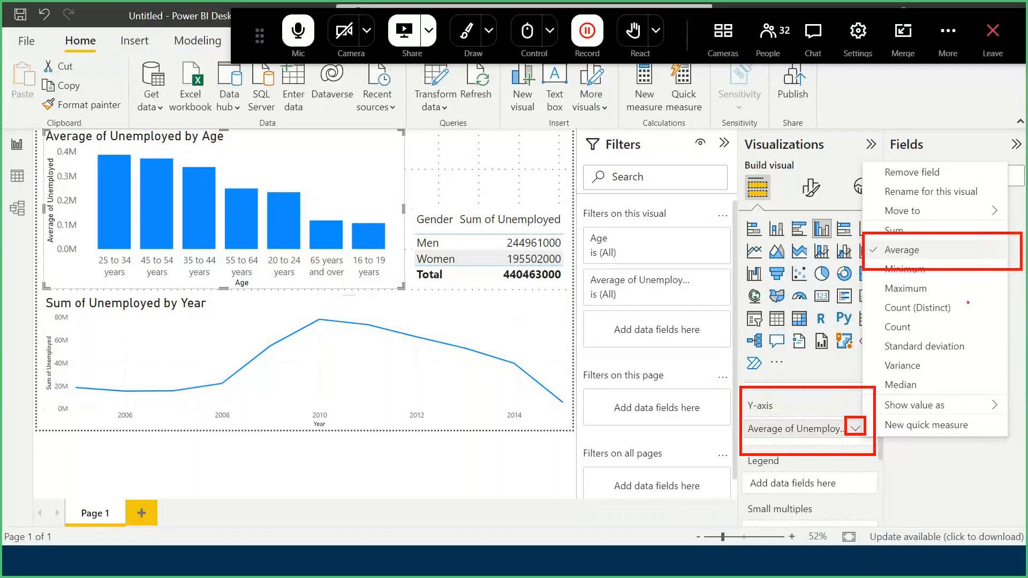
{"action": "left_click_drag", "start_coordinate": [881, 278], "coordinate": [849, 404]}
{"action": "key", "text": "ctrl+z"}
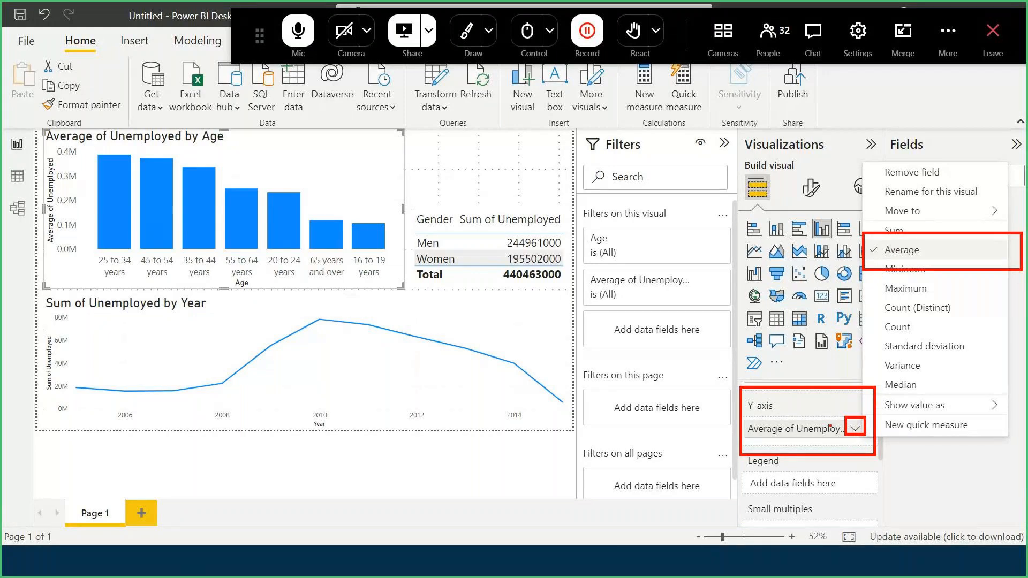
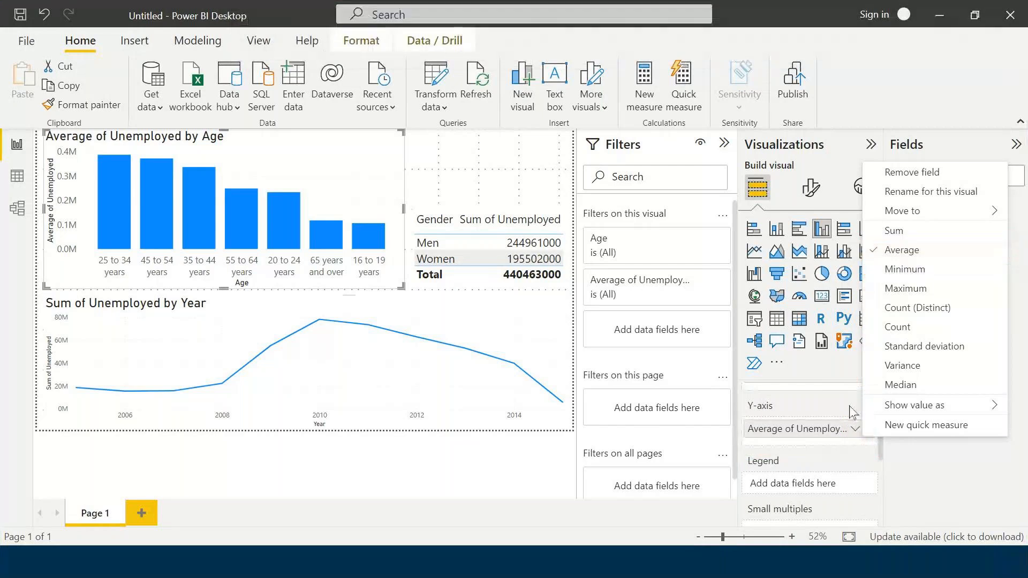
- Dismiss the aggregation options and compare the fields used by the age column chart and the gender table
{"action": "left_click", "coordinate": [438, 479]}
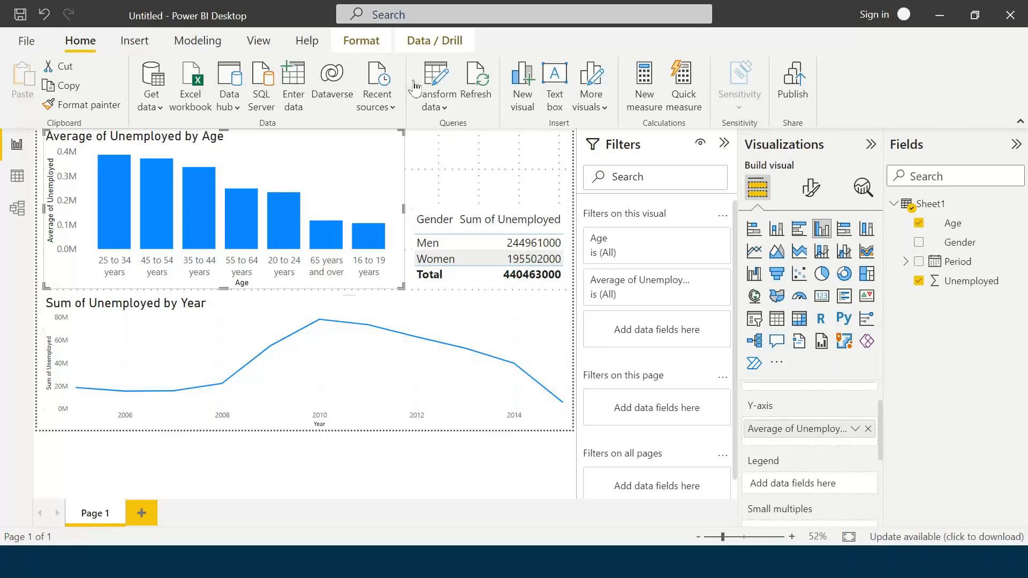
{"action": "left_click", "coordinate": [458, 461]}
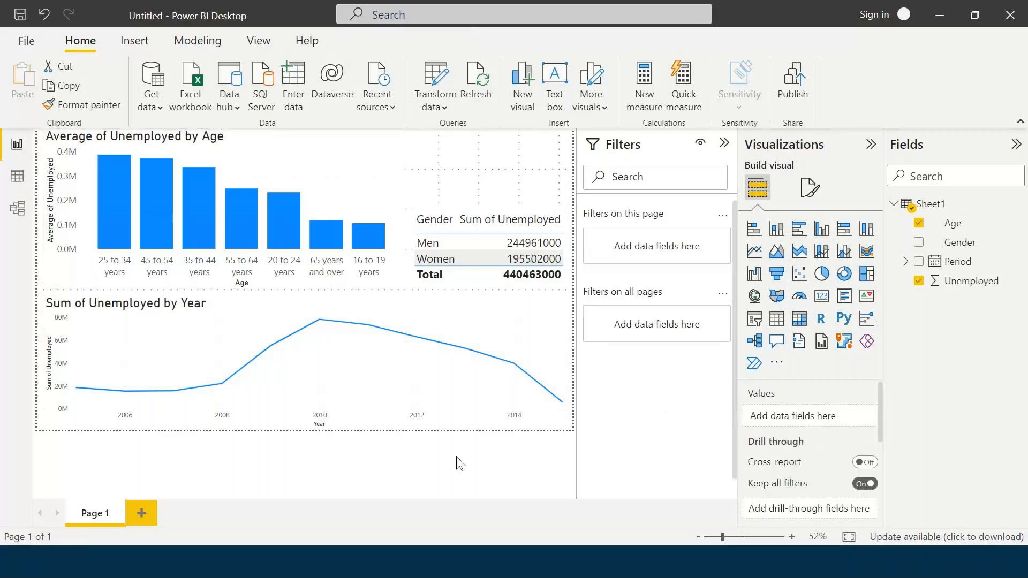
{"action": "left_click", "coordinate": [364, 171]}
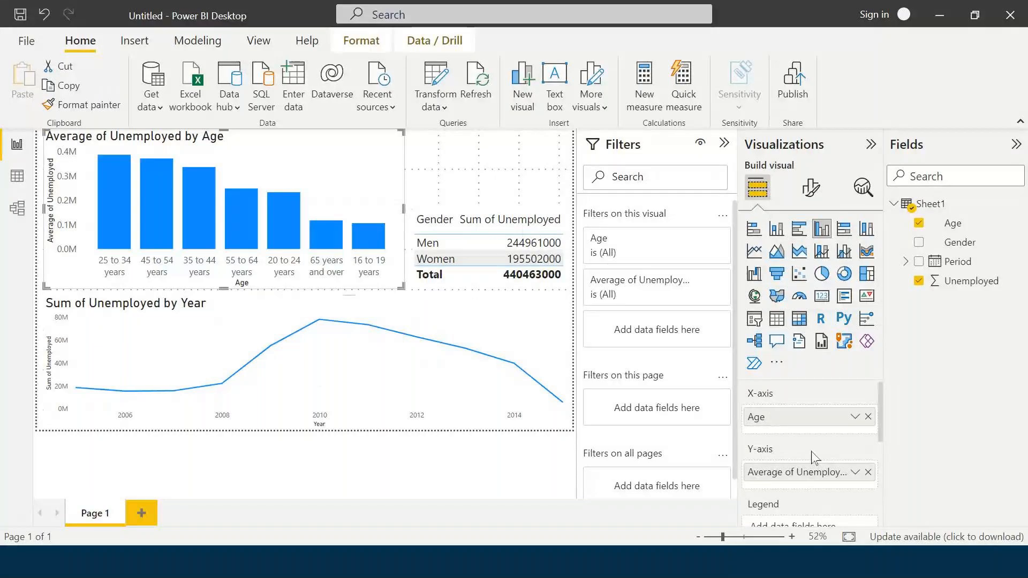
{"action": "left_click", "coordinate": [483, 289]}
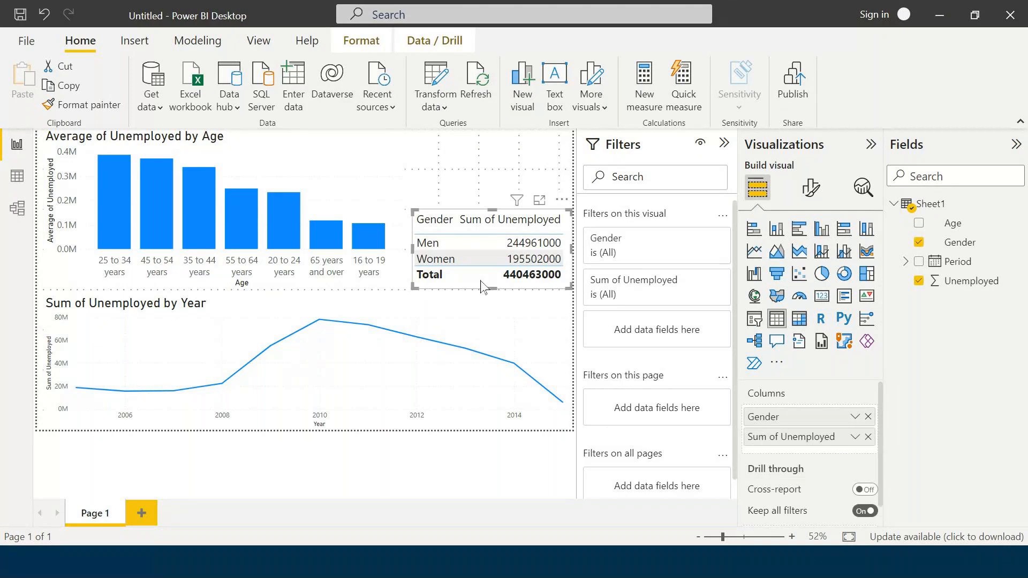
{"action": "left_click", "coordinate": [347, 190]}
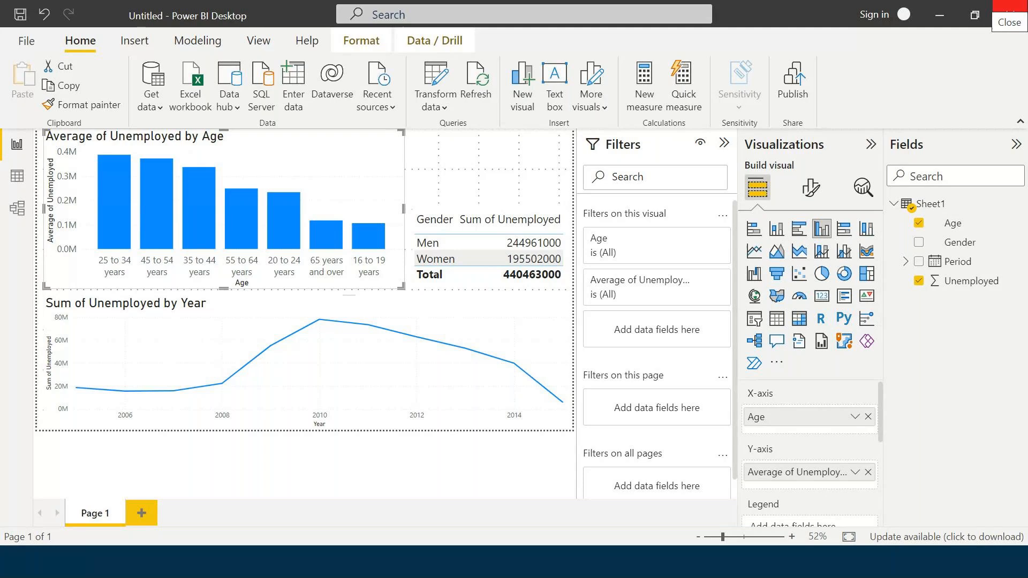
{"action": "left_click", "coordinate": [460, 171]}
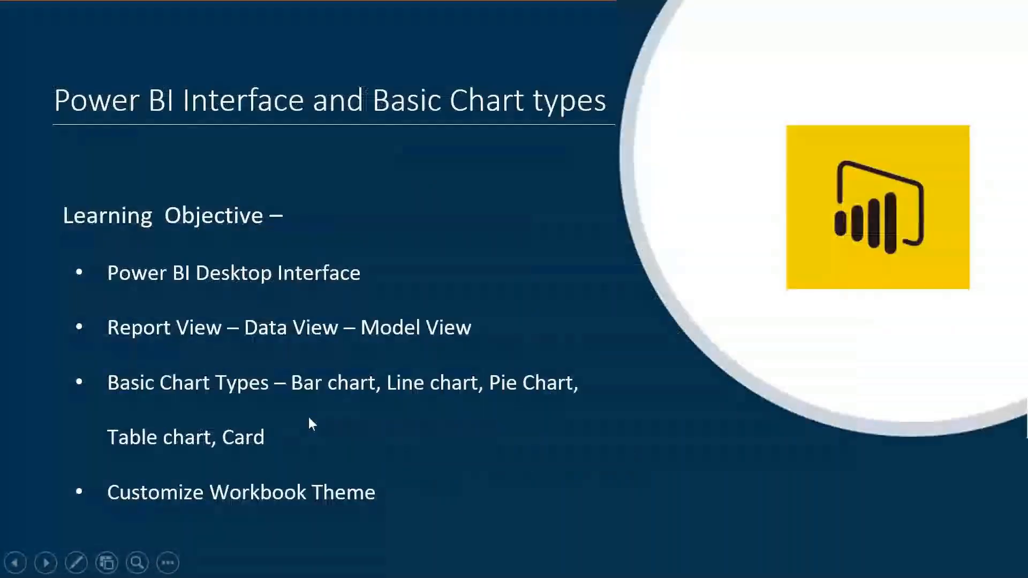
{"action": "left_click", "coordinate": [309, 417]}
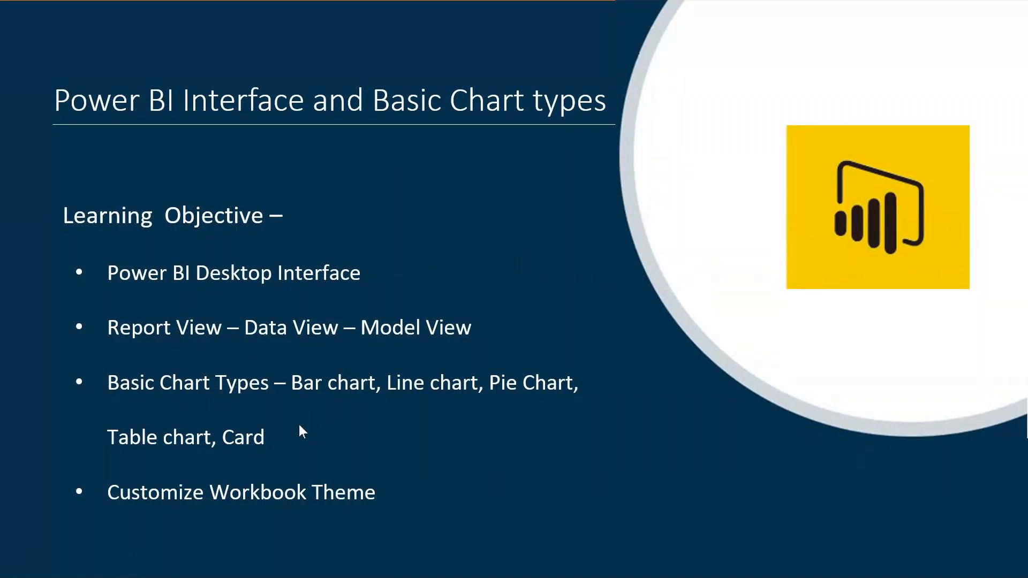
{"action": "left_click", "coordinate": [527, 344]}
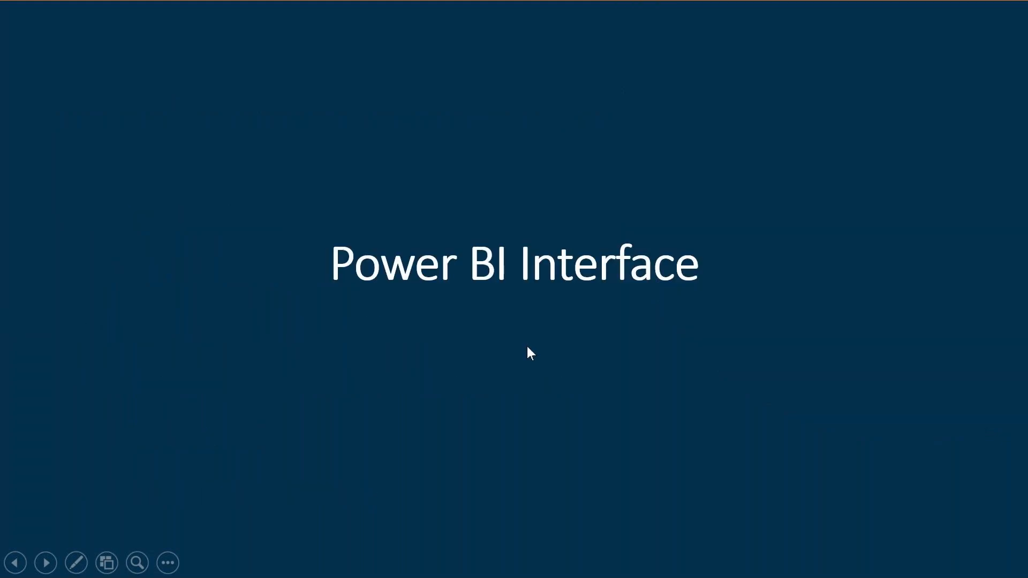
{"action": "left_click", "coordinate": [528, 348]}
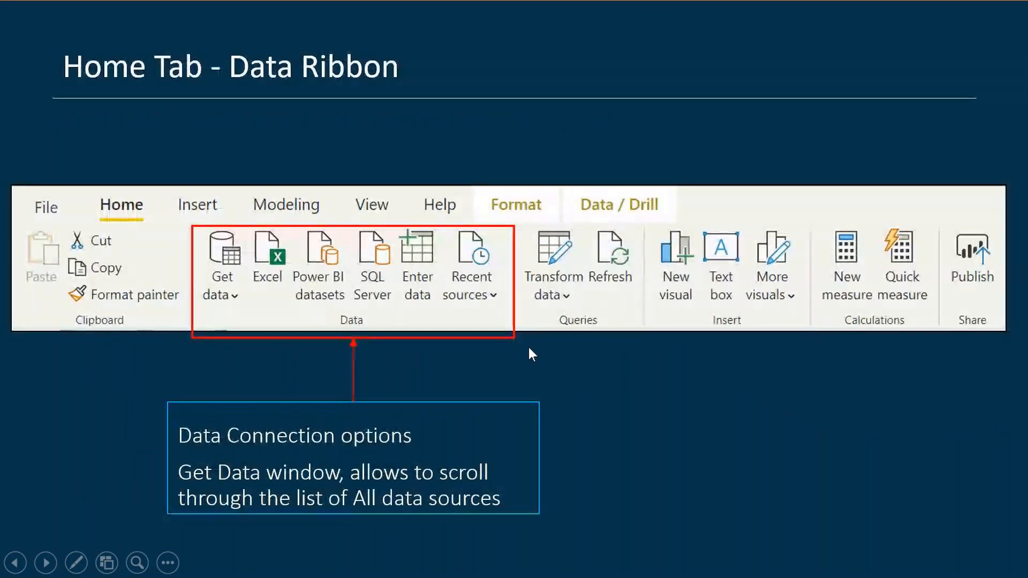
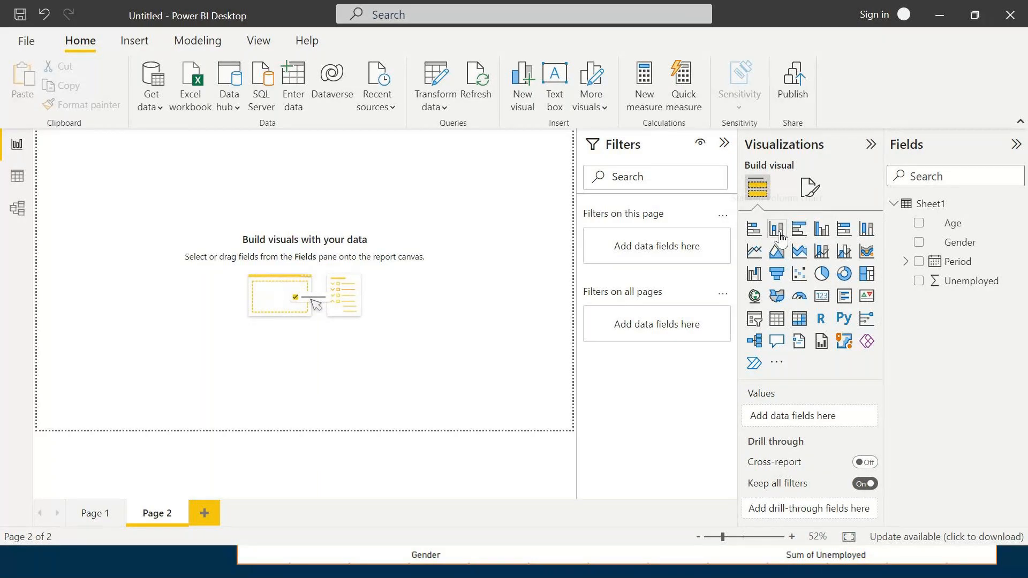
- Add a stacked column chart of Unemployed by Age on Page 2 and widen it to the full page width
{"action": "left_click", "coordinate": [779, 234]}
{"action": "left_click_drag", "start_coordinate": [154, 238], "coordinate": [317, 327]}
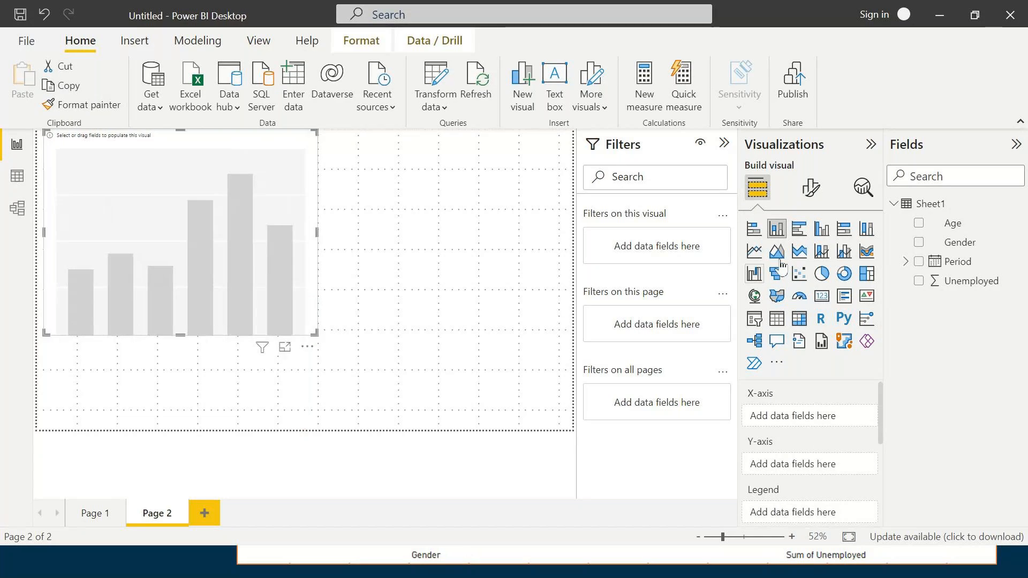
{"action": "left_click", "coordinate": [920, 228]}
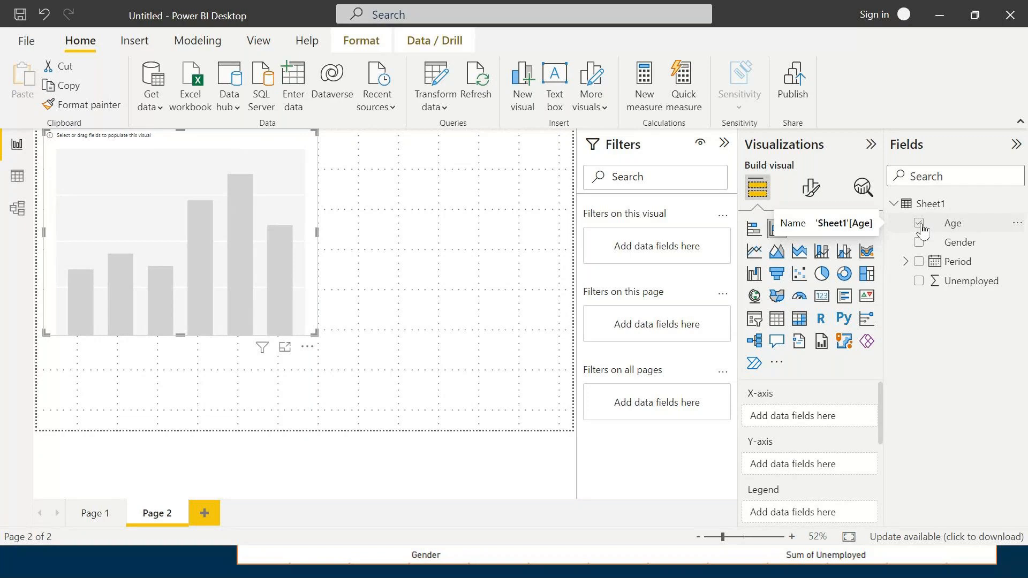
{"action": "left_click", "coordinate": [919, 281]}
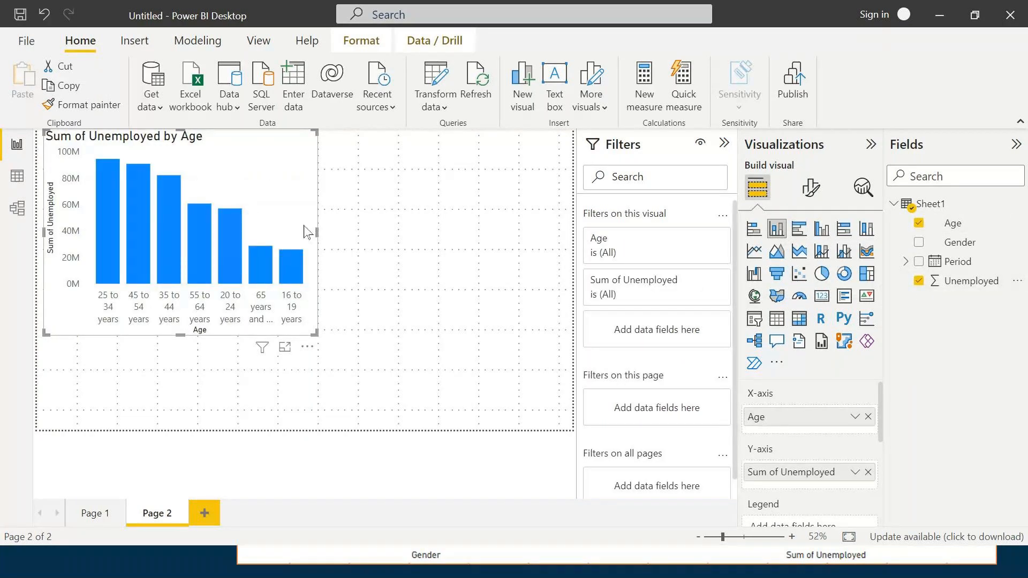
{"action": "left_click_drag", "start_coordinate": [316, 230], "coordinate": [571, 231]}
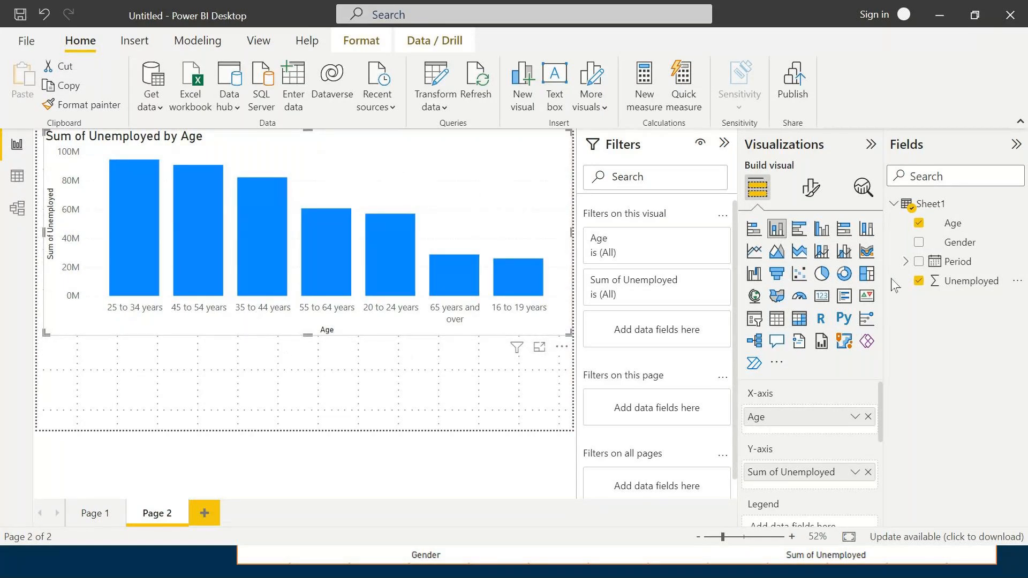
- Try splitting the age columns with Gender as the legend, remove it and add it again
{"action": "scroll", "coordinate": [849, 475], "scroll_direction": "down", "scroll_amount": 3}
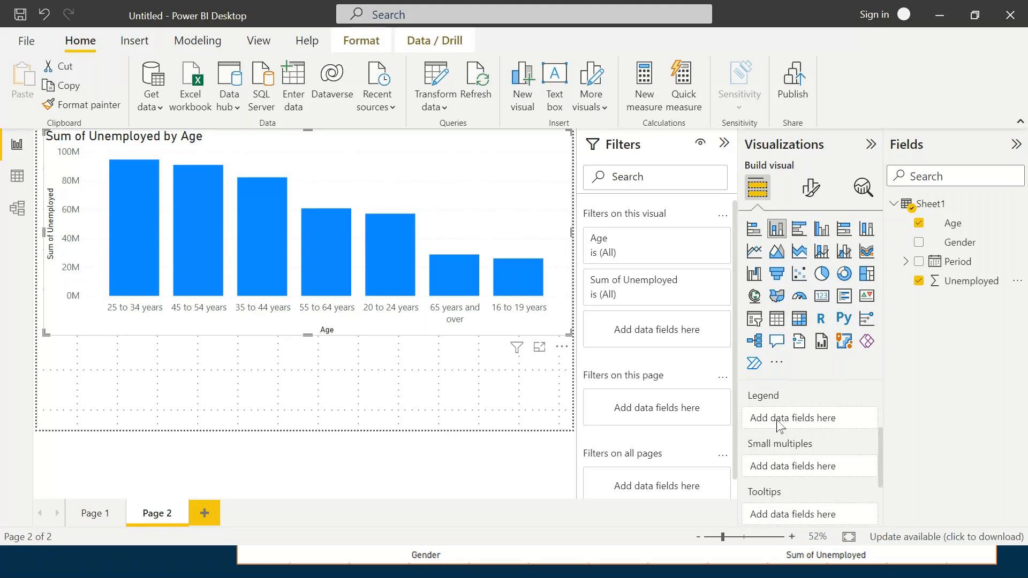
{"action": "left_click_drag", "start_coordinate": [956, 242], "coordinate": [807, 419]}
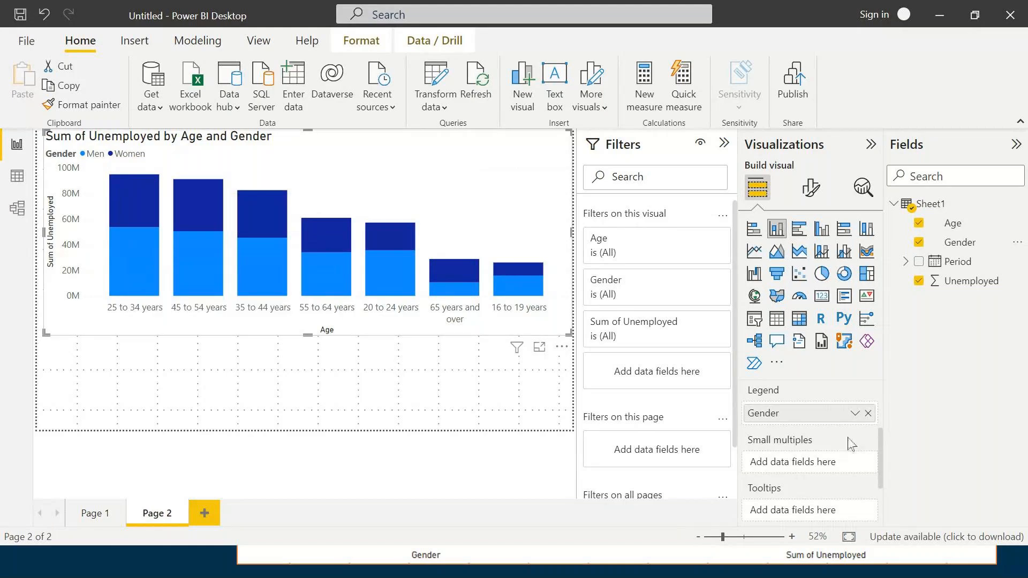
{"action": "left_click", "coordinate": [868, 413]}
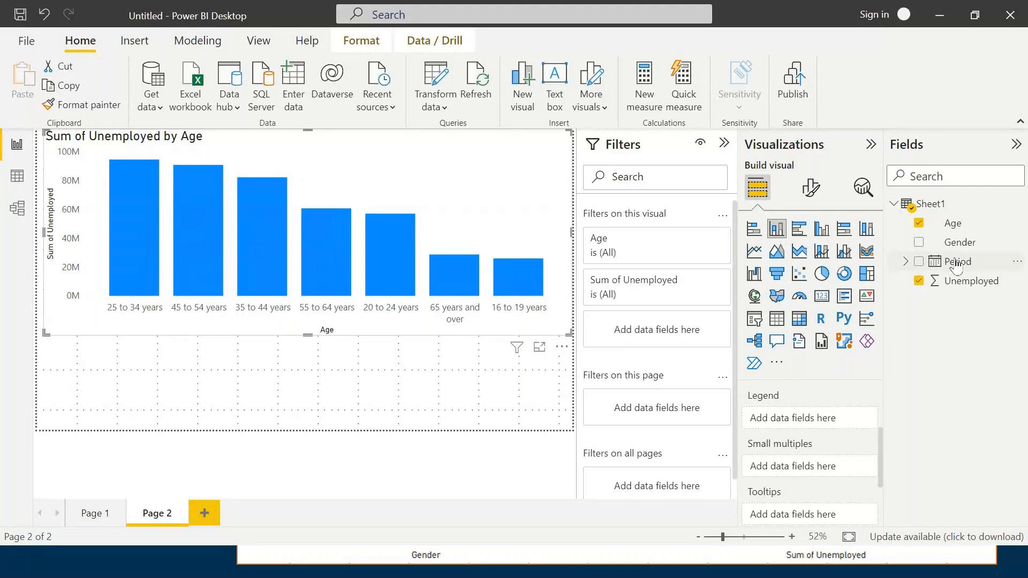
{"action": "left_click", "coordinate": [971, 246]}
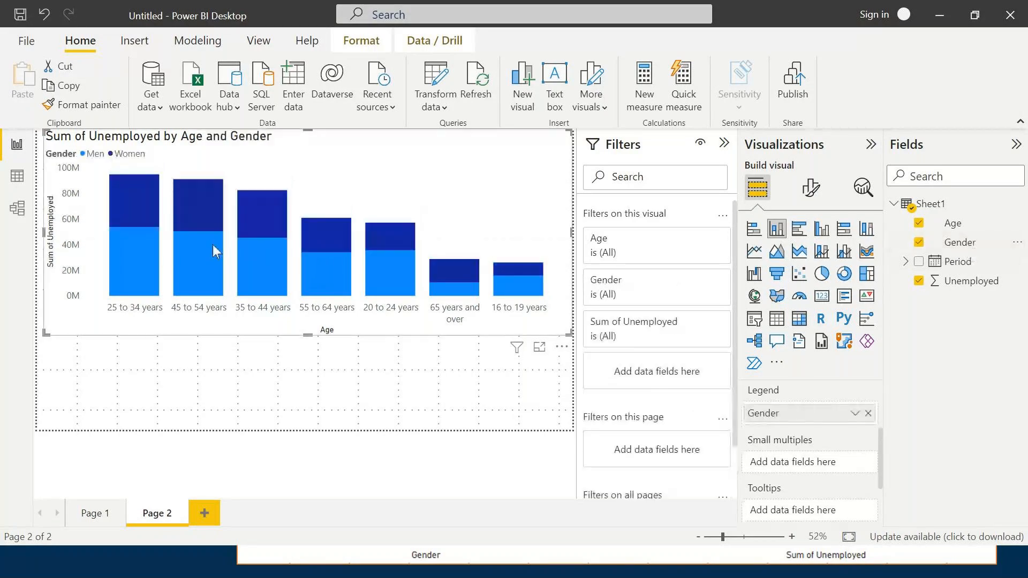
- Highlight the Women series and the Men series in turn, and clear the highlight
{"action": "left_click", "coordinate": [125, 156]}
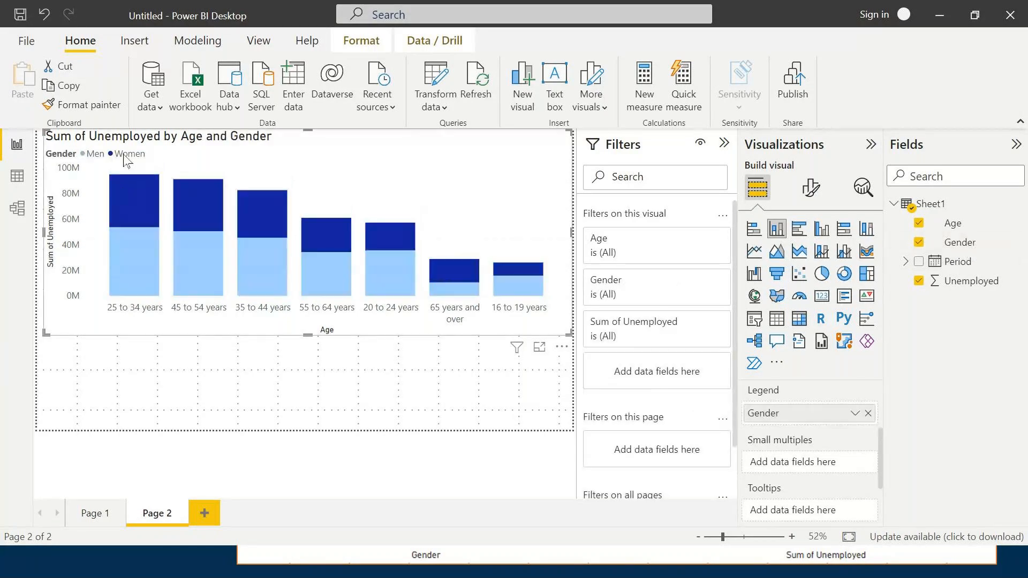
{"action": "left_click", "coordinate": [94, 154]}
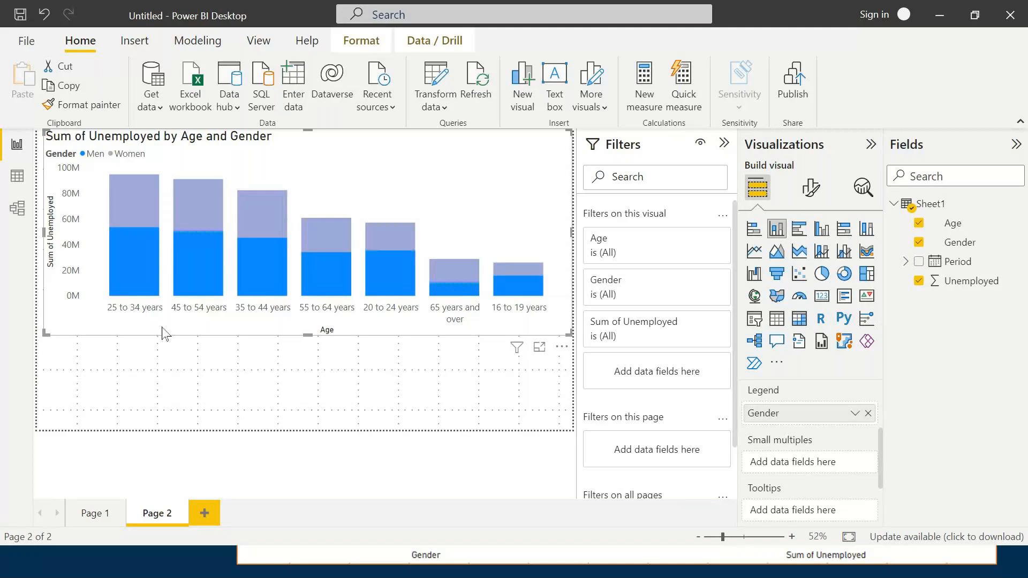
{"action": "left_click", "coordinate": [163, 333]}
{"action": "mouse_move", "coordinate": [125, 189]}
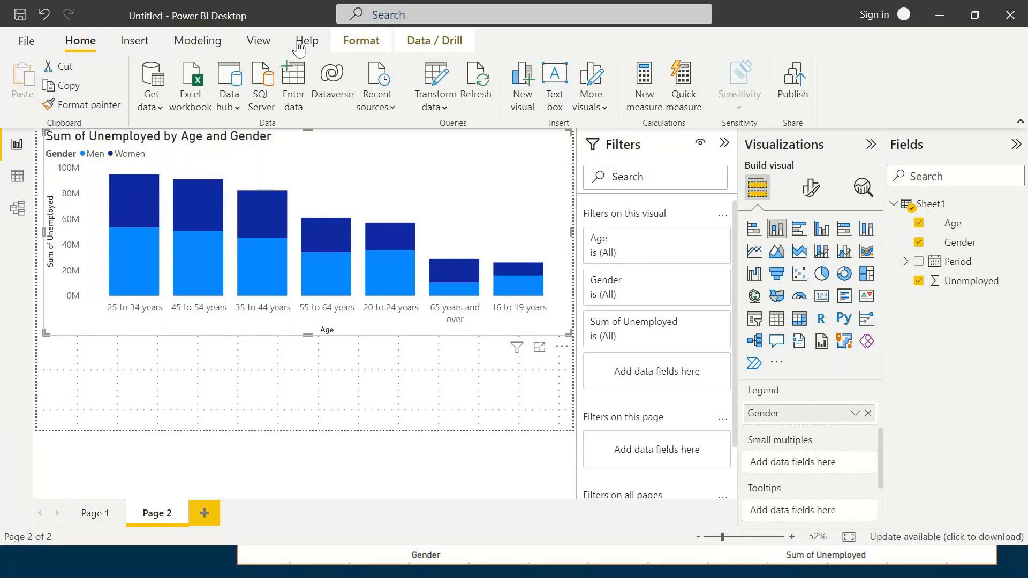
- Review the chart's field assignments and remove Gender from the legend
{"action": "scroll", "coordinate": [801, 436], "scroll_direction": "down", "scroll_amount": 1}
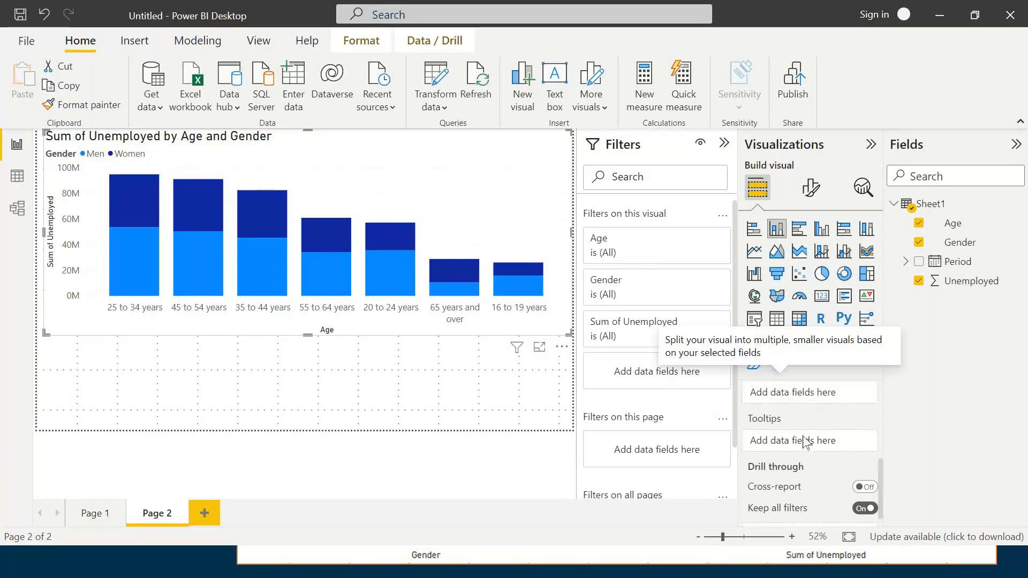
{"action": "scroll", "coordinate": [803, 442], "scroll_direction": "up", "scroll_amount": 3}
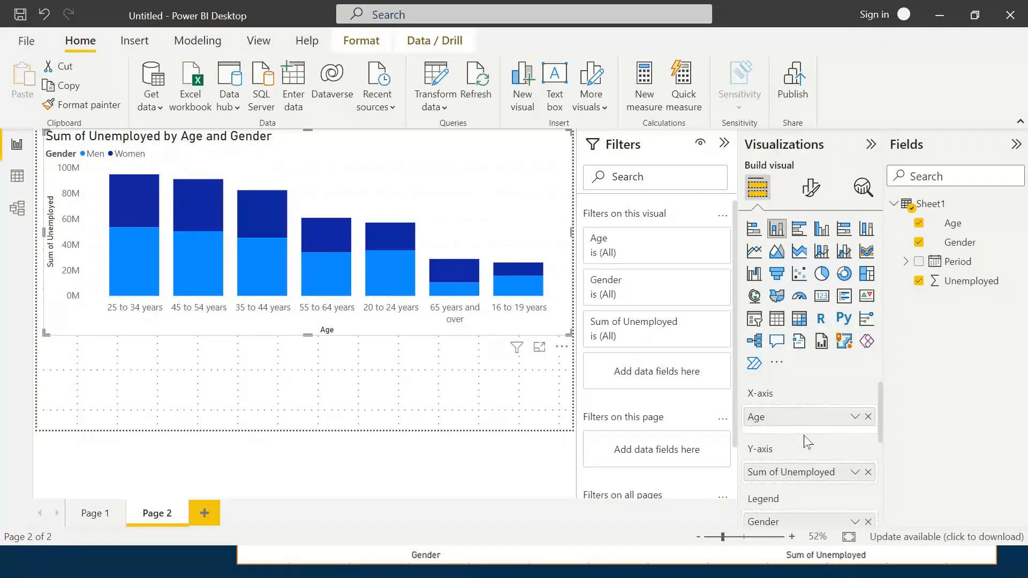
{"action": "scroll", "coordinate": [806, 442], "scroll_direction": "down", "scroll_amount": 1}
{"action": "scroll", "coordinate": [805, 443], "scroll_direction": "down", "scroll_amount": 1}
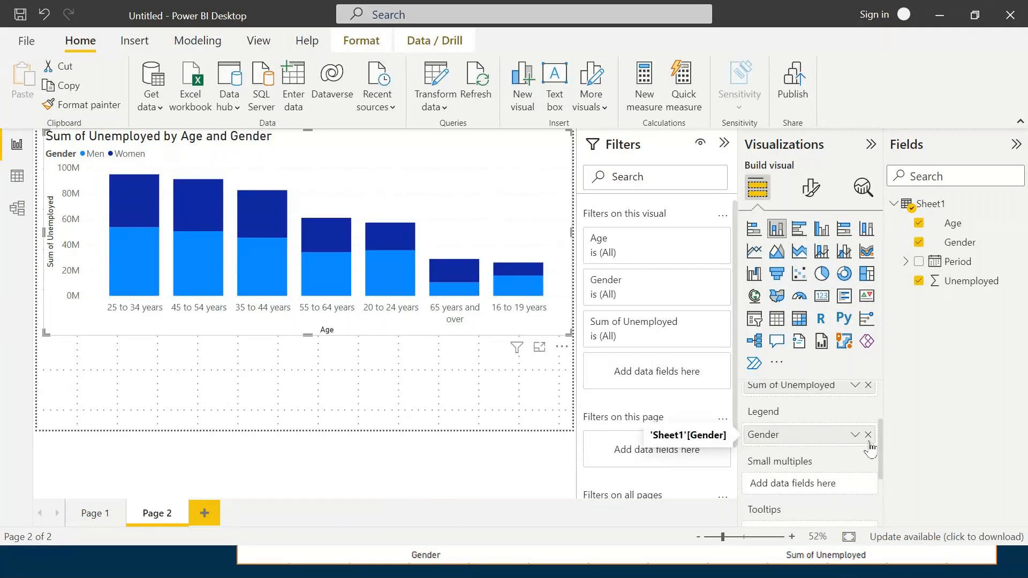
{"action": "left_click", "coordinate": [868, 435]}
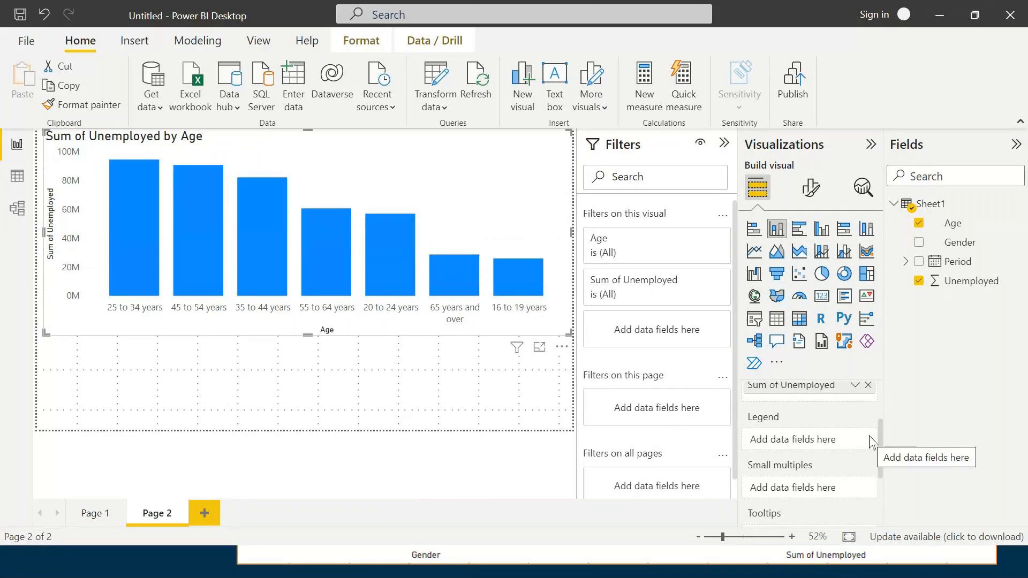
- Try Gender as a second X-axis field below Age and remove it again
{"action": "scroll", "coordinate": [817, 462], "scroll_direction": "up", "scroll_amount": 2}
{"action": "scroll", "coordinate": [818, 461], "scroll_direction": "down", "scroll_amount": 2}
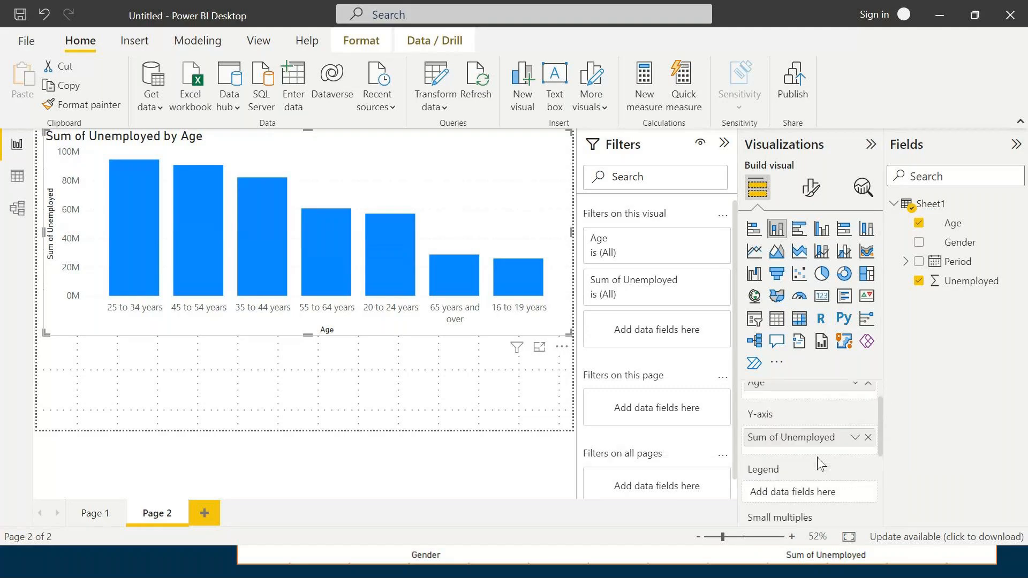
{"action": "scroll", "coordinate": [819, 464], "scroll_direction": "down", "scroll_amount": 1}
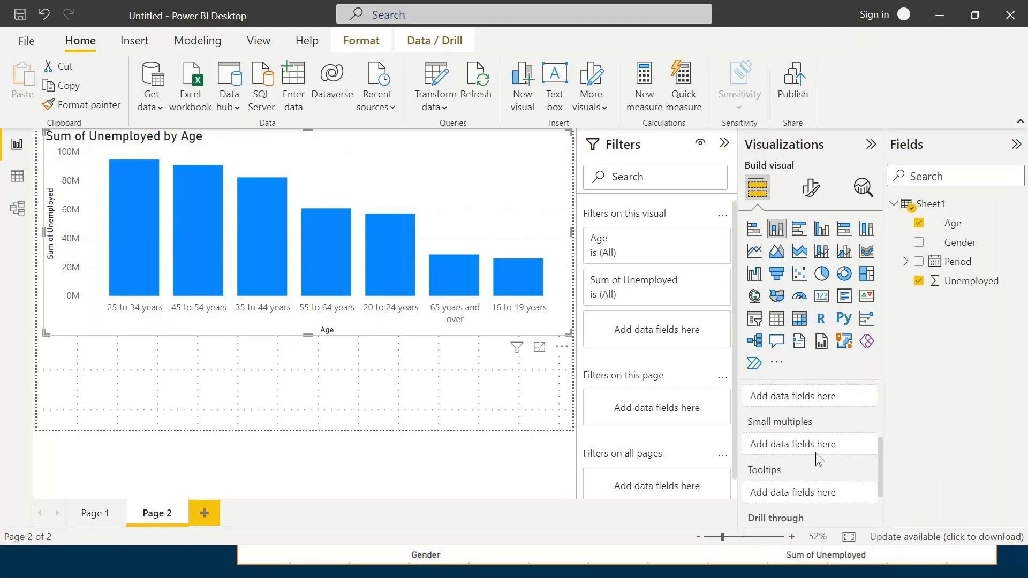
{"action": "scroll", "coordinate": [819, 461], "scroll_direction": "up", "scroll_amount": 1}
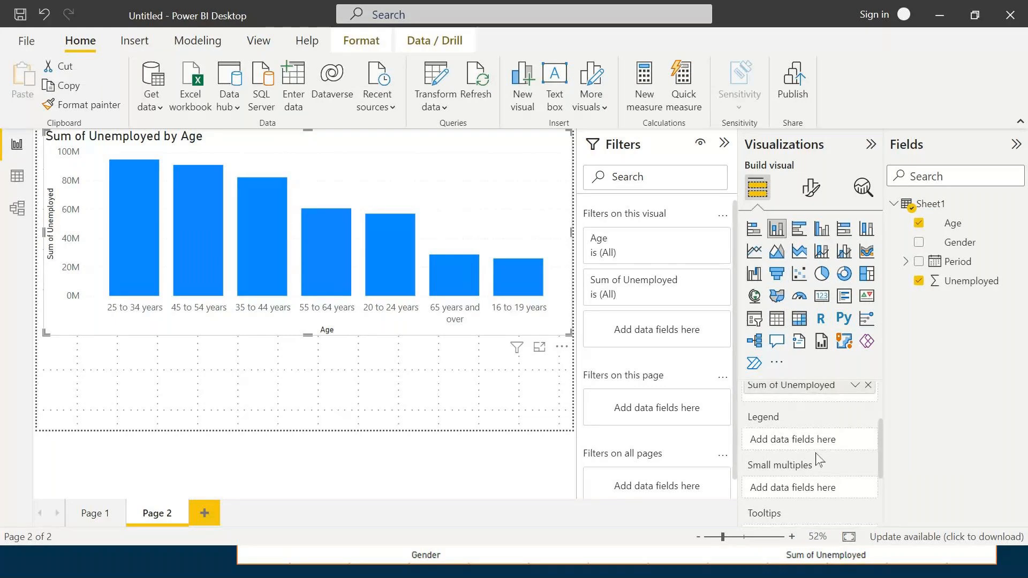
{"action": "scroll", "coordinate": [819, 461], "scroll_direction": "up", "scroll_amount": 2}
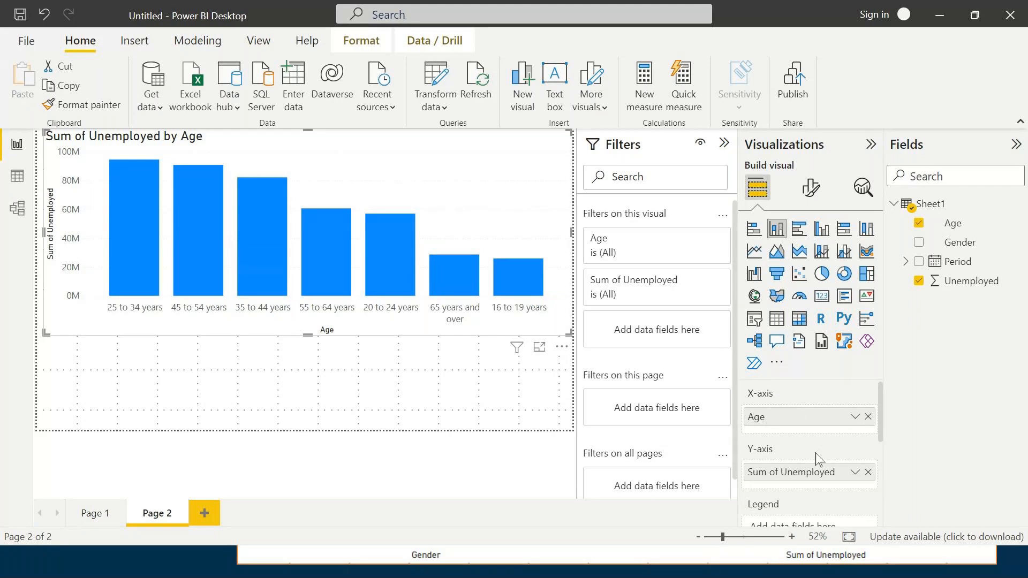
{"action": "left_click_drag", "start_coordinate": [959, 242], "coordinate": [810, 431]}
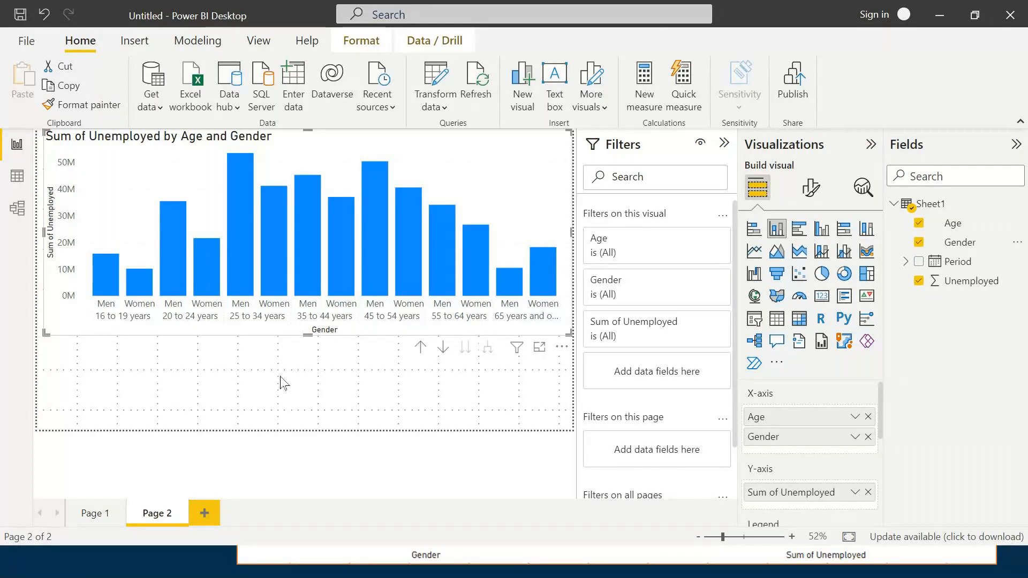
{"action": "left_click", "coordinate": [867, 437]}
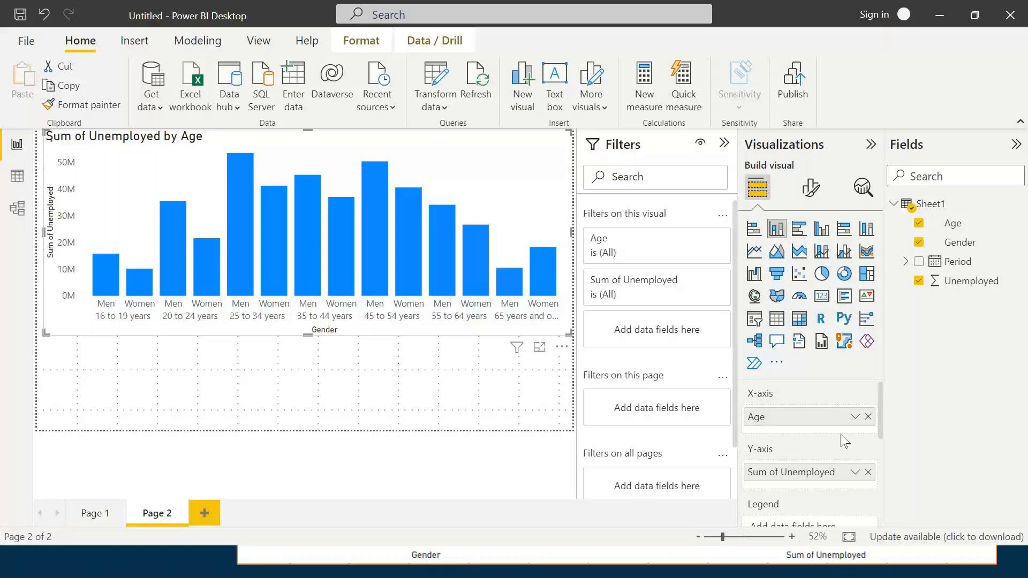
- Split the stacked columns by Gender through the legend and enlarge the chart to fill the page
{"action": "left_click", "coordinate": [918, 243]}
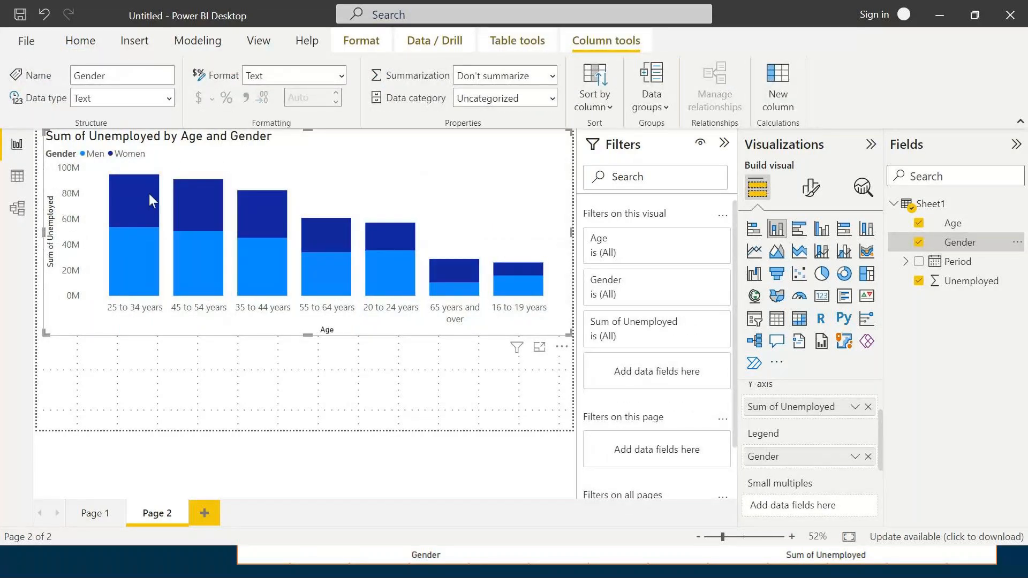
{"action": "scroll", "coordinate": [771, 423], "scroll_direction": "up", "scroll_amount": 2}
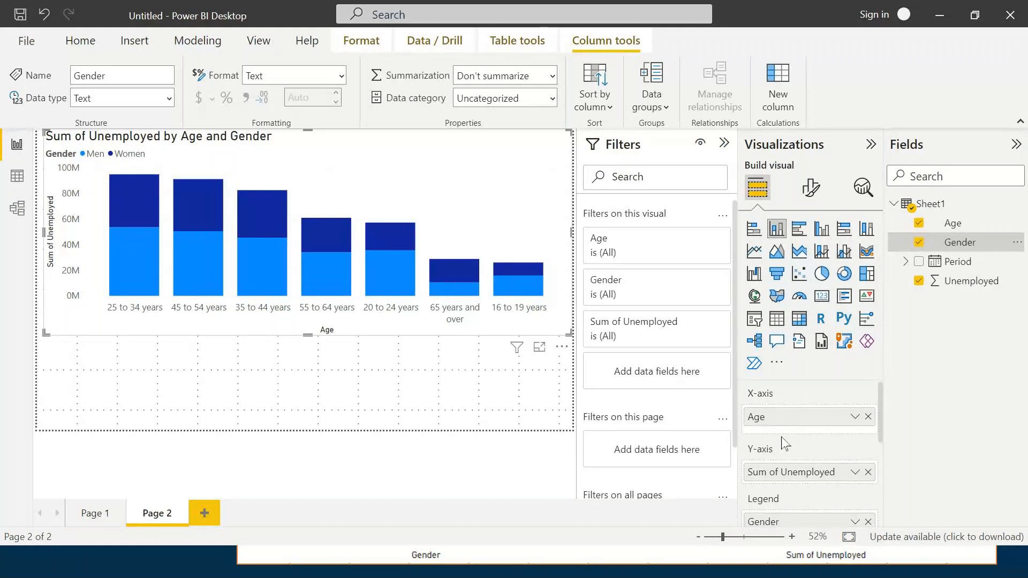
{"action": "left_click", "coordinate": [430, 419]}
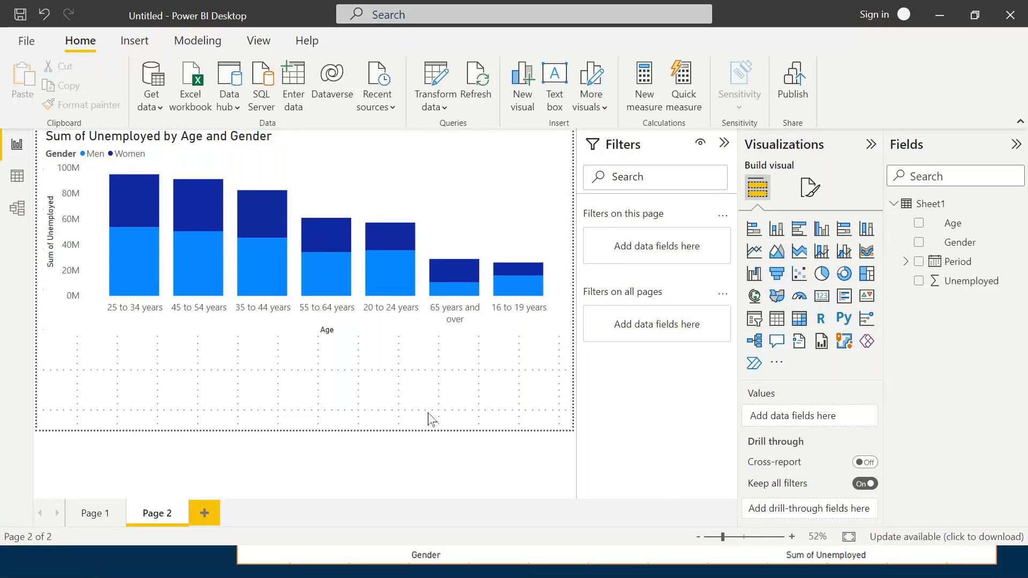
{"action": "left_click", "coordinate": [515, 240]}
{"action": "scroll", "coordinate": [779, 498], "scroll_direction": "down", "scroll_amount": 2}
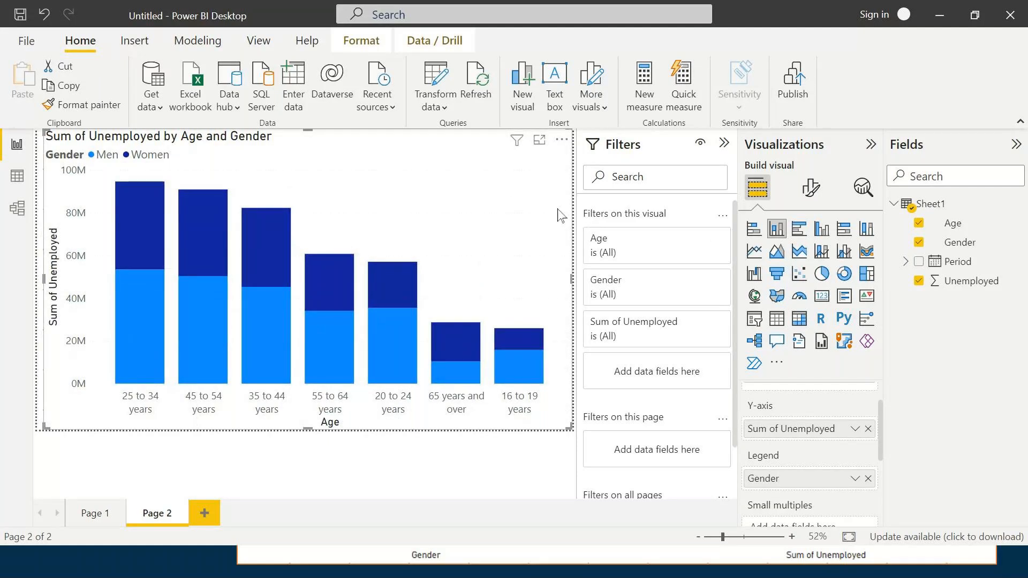
- Convert the visual to a clustered column chart and review its X-axis, Y-axis and legend fields
{"action": "left_click", "coordinate": [822, 230]}
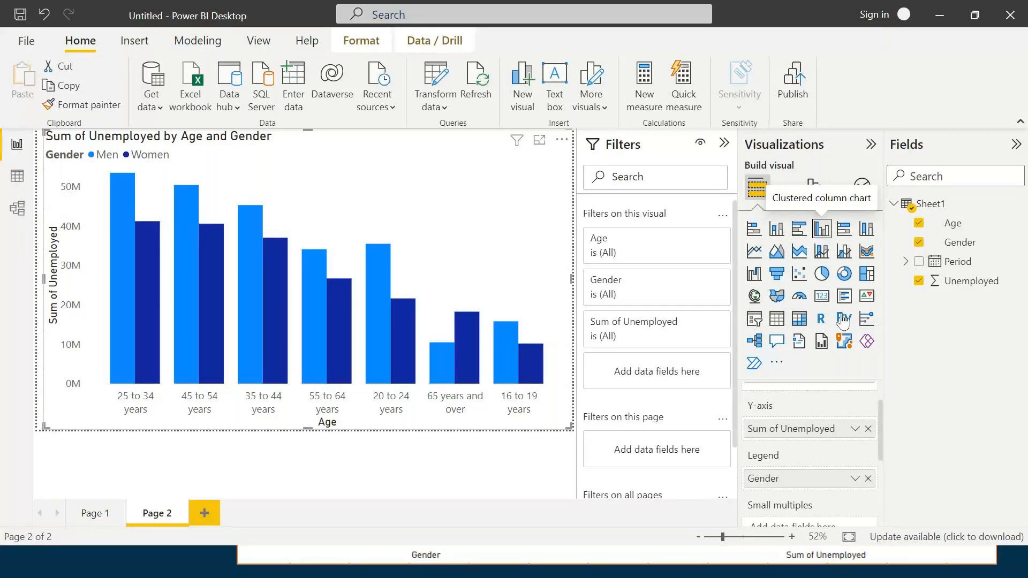
{"action": "scroll", "coordinate": [838, 471], "scroll_direction": "down", "scroll_amount": 1}
{"action": "scroll", "coordinate": [838, 471], "scroll_direction": "up", "scroll_amount": 2}
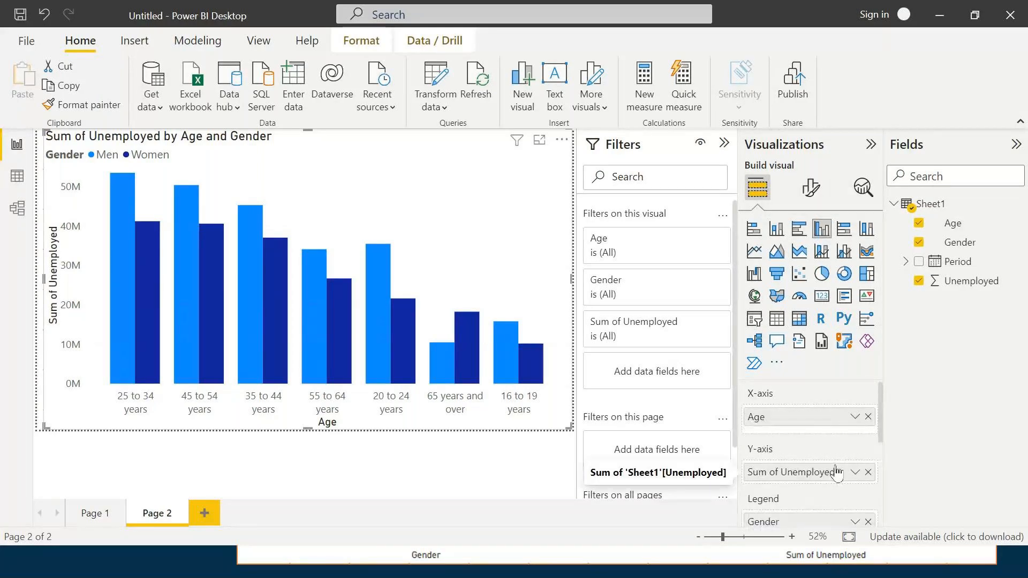
{"action": "scroll", "coordinate": [837, 472], "scroll_direction": "down", "scroll_amount": 1}
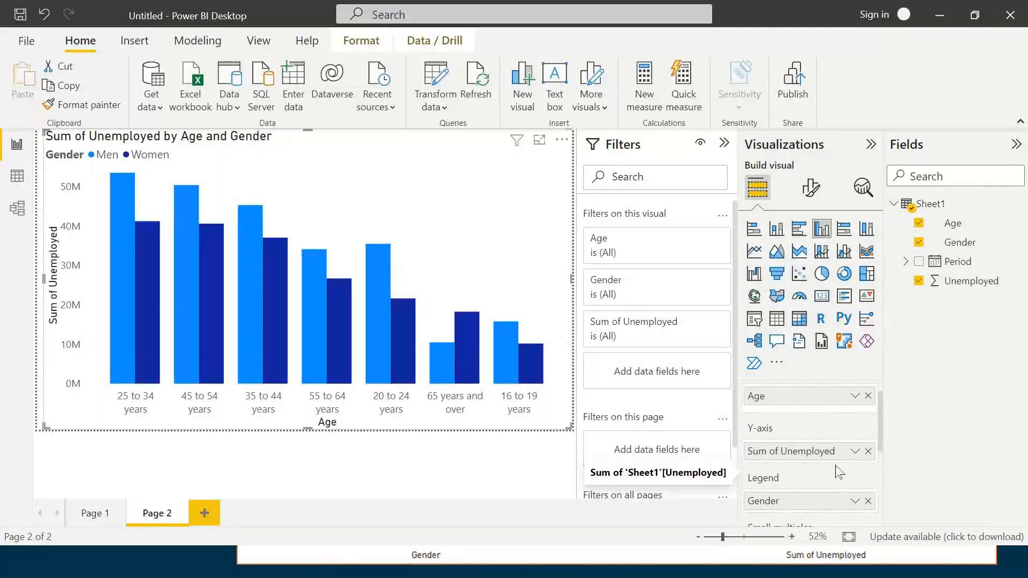
{"action": "scroll", "coordinate": [839, 471], "scroll_direction": "up", "scroll_amount": 1}
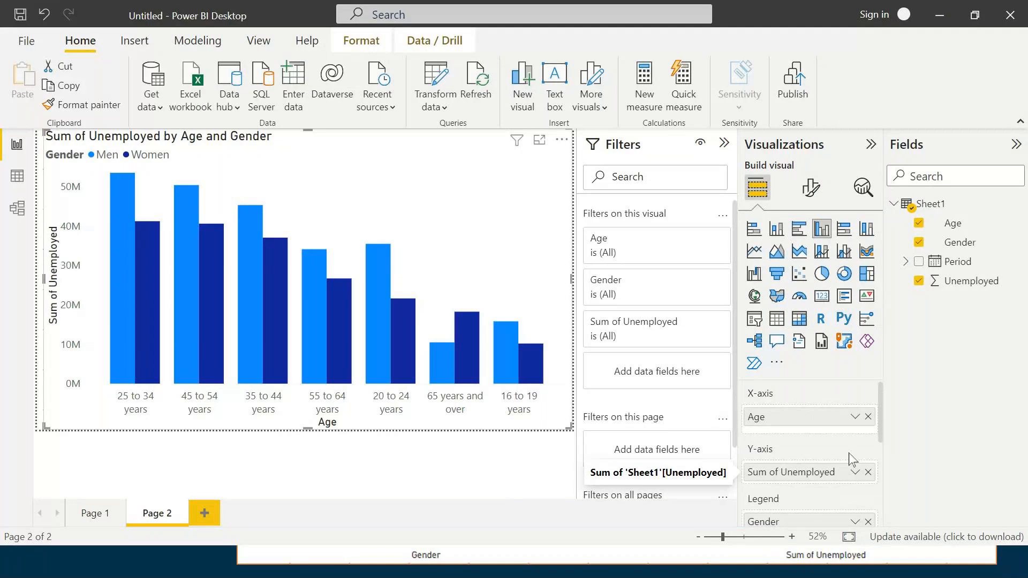
{"action": "scroll", "coordinate": [776, 481], "scroll_direction": "down", "scroll_amount": 2}
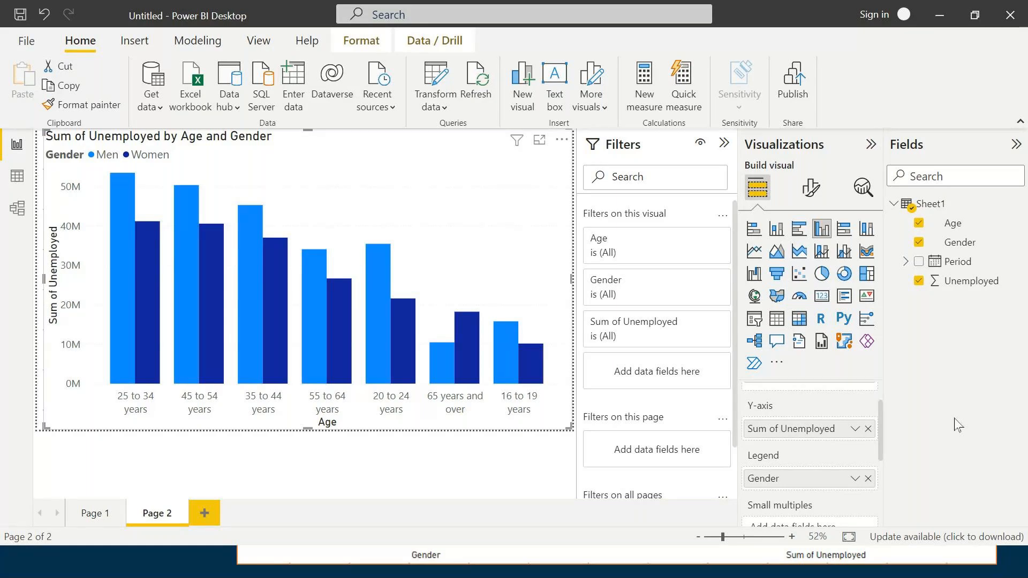
{"action": "scroll", "coordinate": [830, 437], "scroll_direction": "up", "scroll_amount": 1}
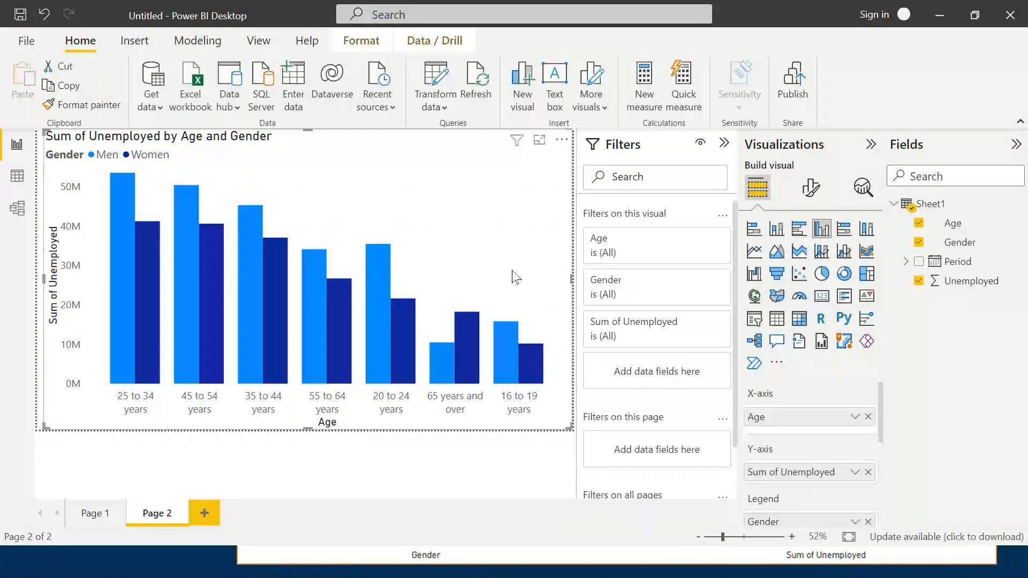
- Convert the visual to a 100% stacked column chart and review its axis and legend fields
{"action": "left_click", "coordinate": [872, 231]}
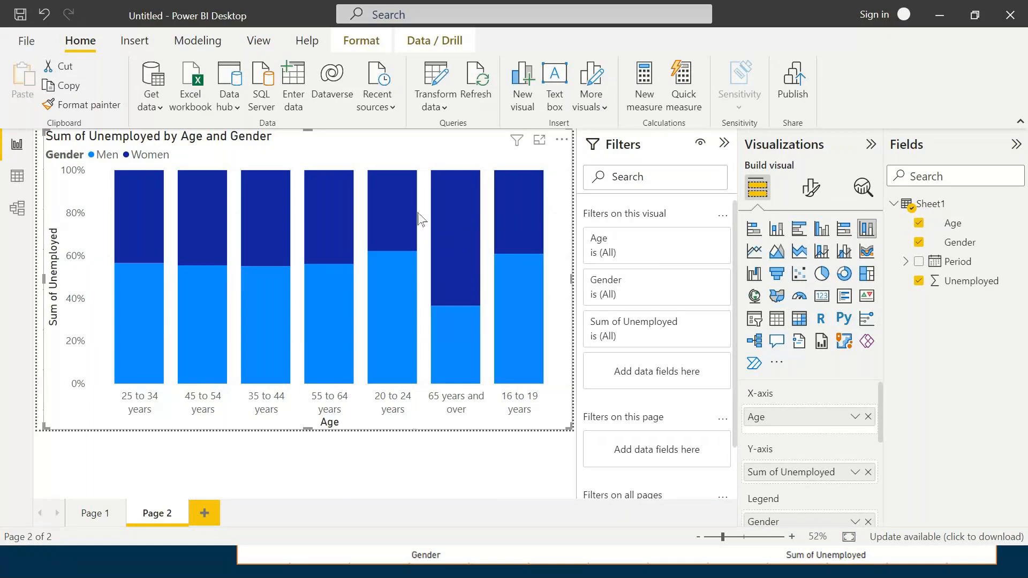
{"action": "mouse_move", "coordinate": [392, 214]}
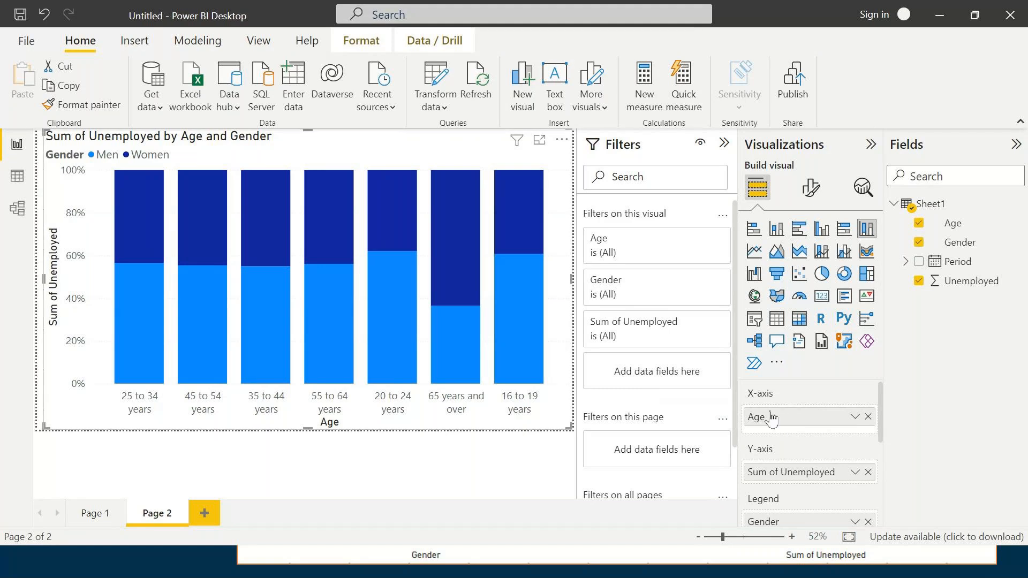
{"action": "scroll", "coordinate": [783, 448], "scroll_direction": "down", "scroll_amount": 1}
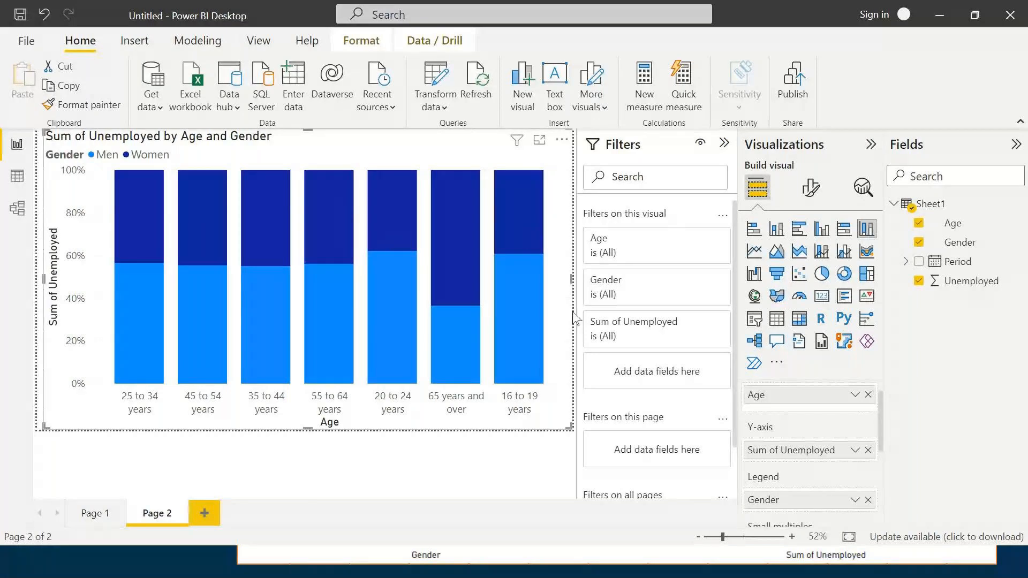
{"action": "scroll", "coordinate": [775, 465], "scroll_direction": "down", "scroll_amount": 1}
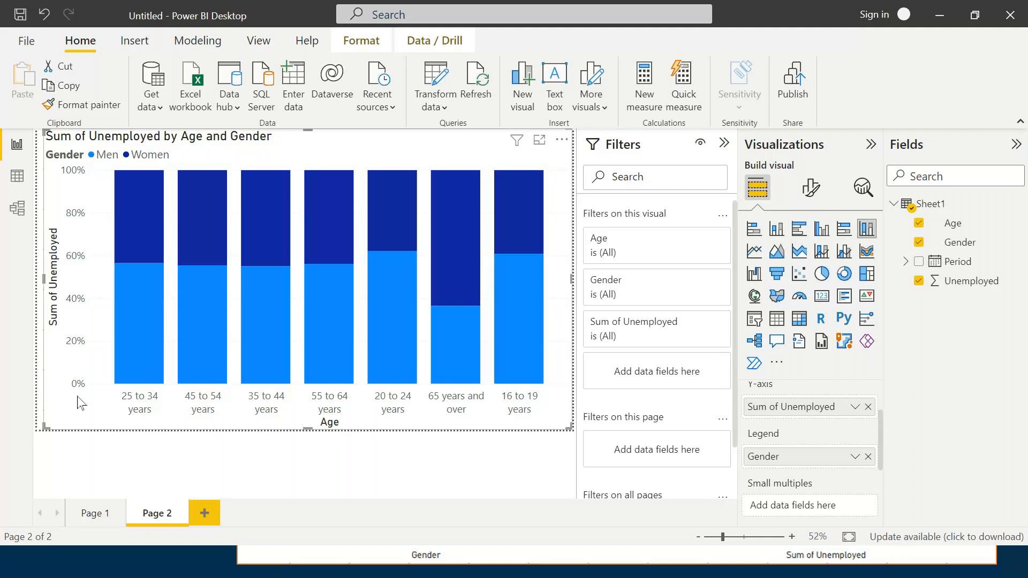
- Shrink the 100% stacked column chart to the upper part of the page and deselect it
{"action": "left_click_drag", "start_coordinate": [46, 428], "coordinate": [40, 362]}
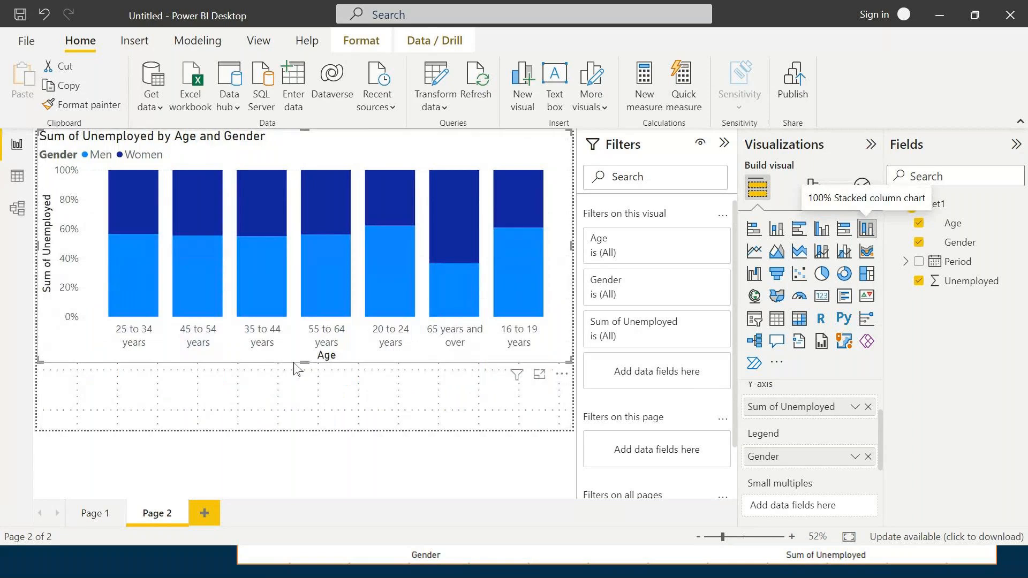
{"action": "left_click_drag", "start_coordinate": [304, 359], "coordinate": [305, 285]}
{"action": "left_click", "coordinate": [417, 282]}
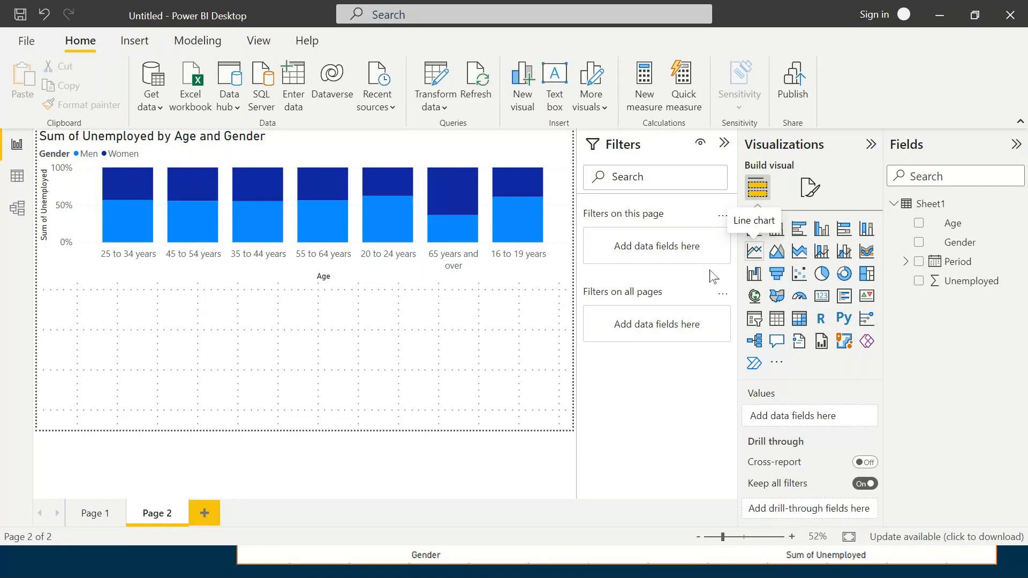
- Add a line chart below the column chart with Period on the X-axis and Unemployed on the Y-axis
{"action": "left_click", "coordinate": [755, 252]}
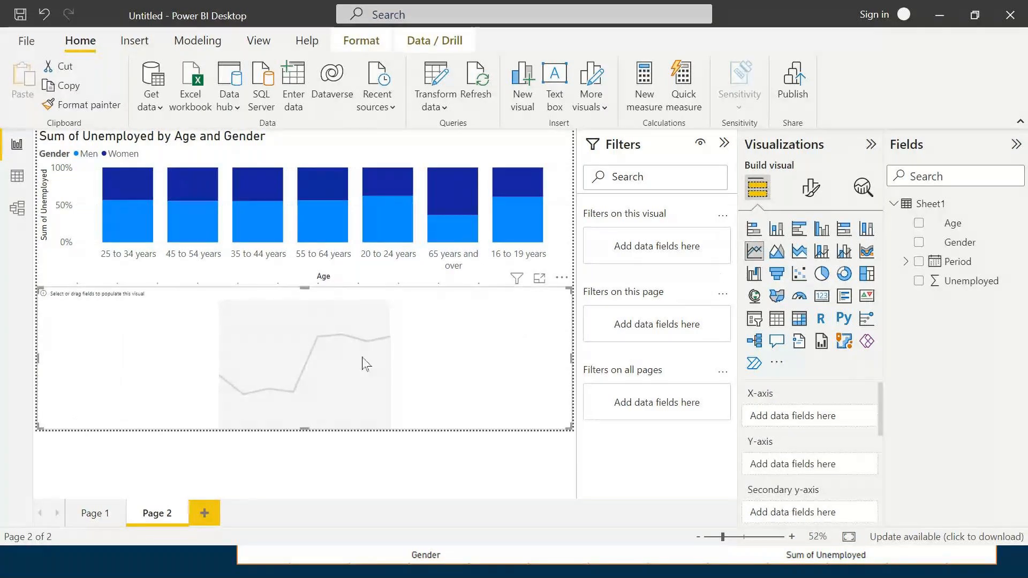
{"action": "left_click", "coordinate": [919, 263]}
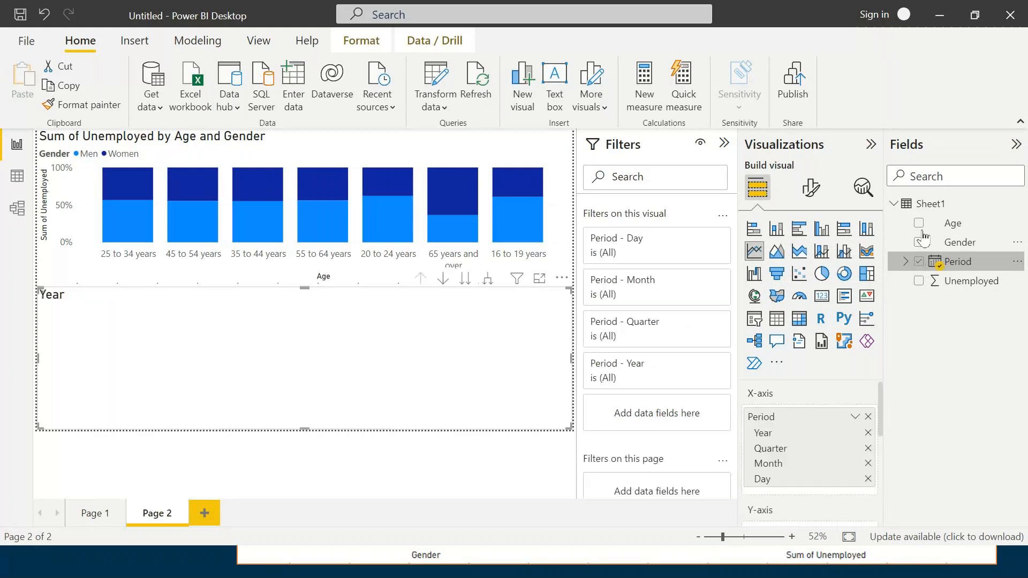
{"action": "left_click", "coordinate": [919, 282]}
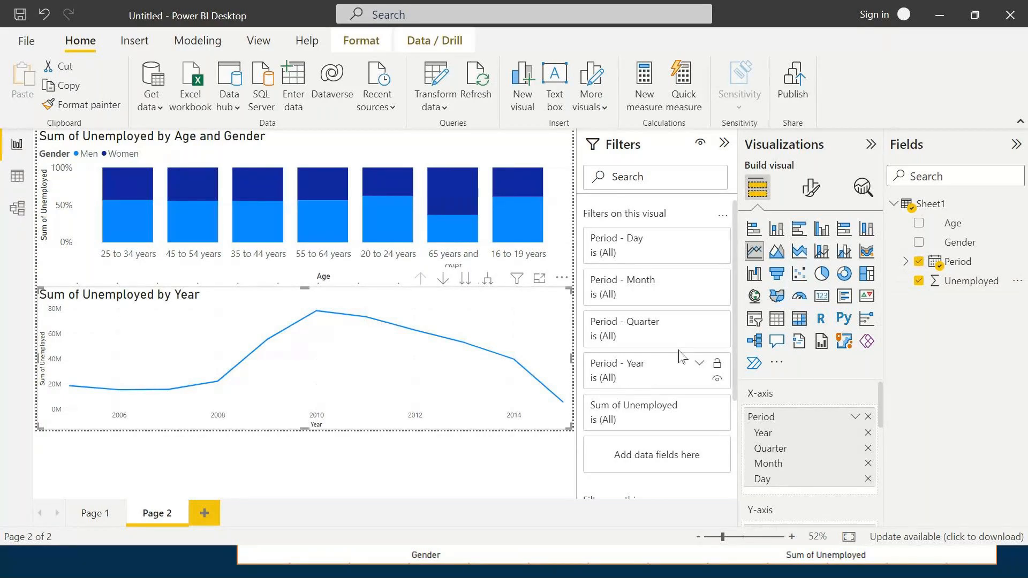
- Convert the line chart to an area chart and split it by Gender through the legend
{"action": "left_click", "coordinate": [777, 257]}
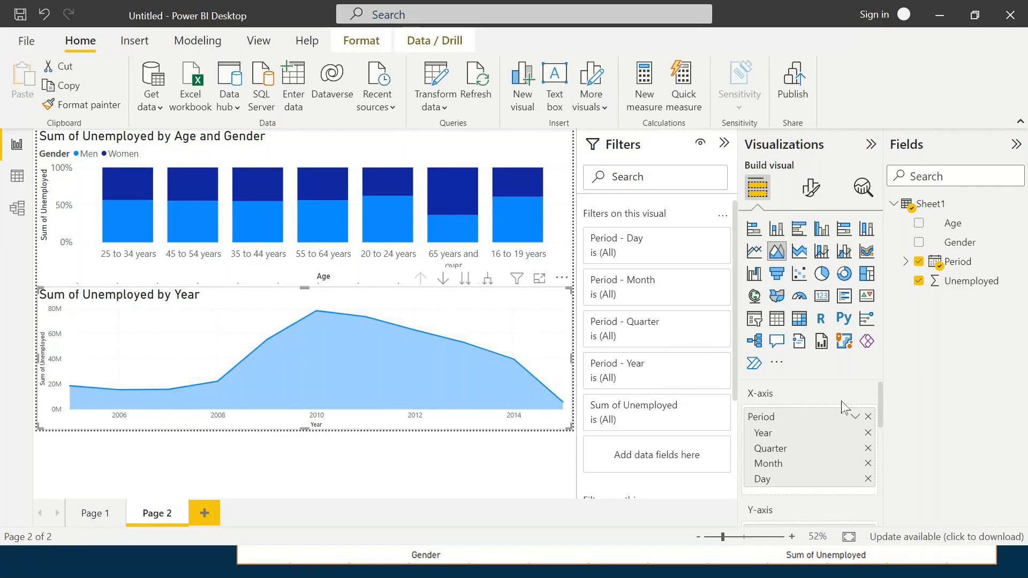
{"action": "scroll", "coordinate": [842, 407], "scroll_direction": "down", "scroll_amount": 5}
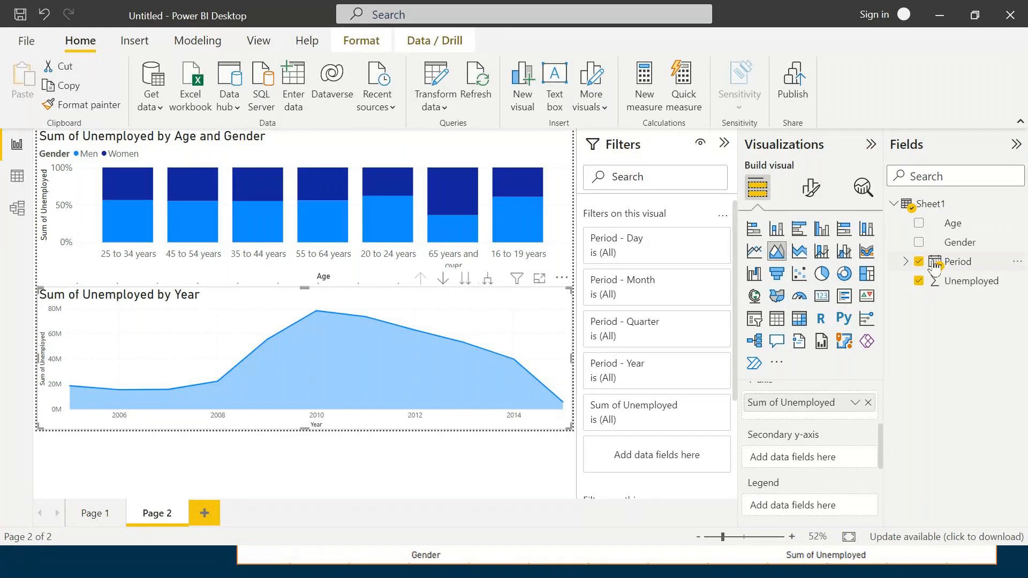
{"action": "scroll", "coordinate": [837, 440], "scroll_direction": "down", "scroll_amount": 1}
{"action": "left_click", "coordinate": [961, 243]}
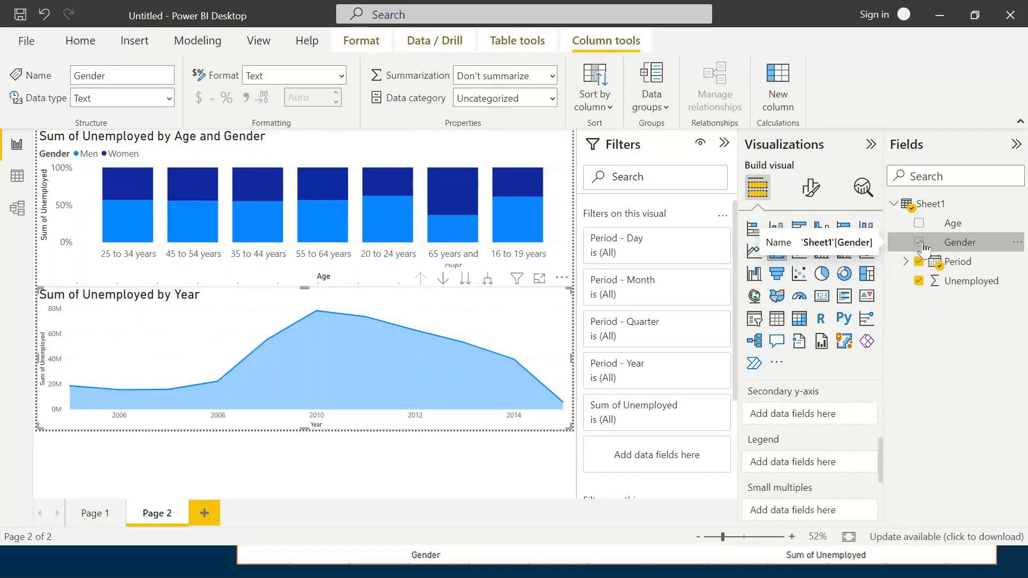
{"action": "left_click", "coordinate": [919, 242]}
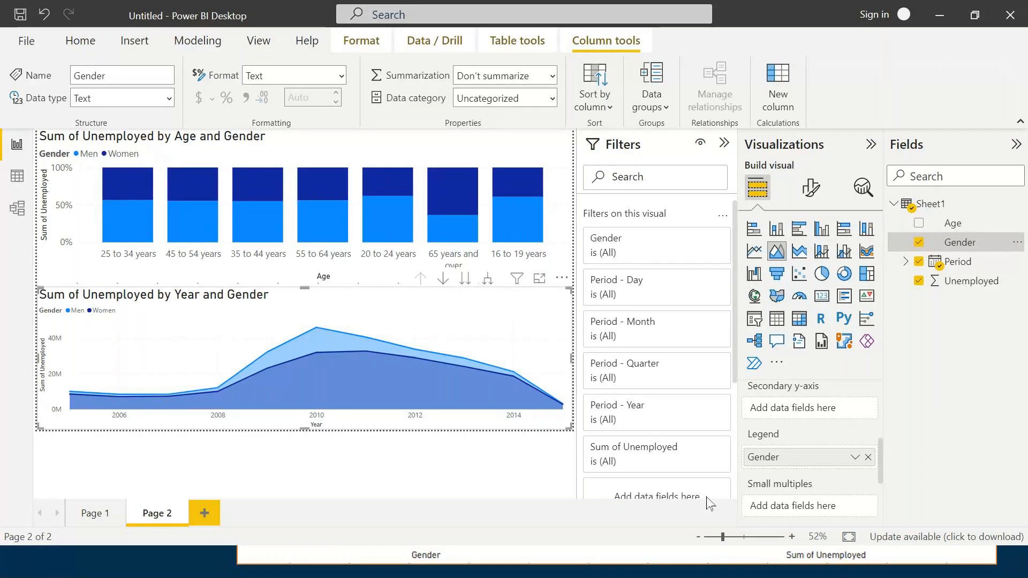
- Review the area chart's X-axis, Y-axis, legend and small multiples fields and the Unemployed column's properties
{"action": "scroll", "coordinate": [776, 428], "scroll_direction": "up", "scroll_amount": 3}
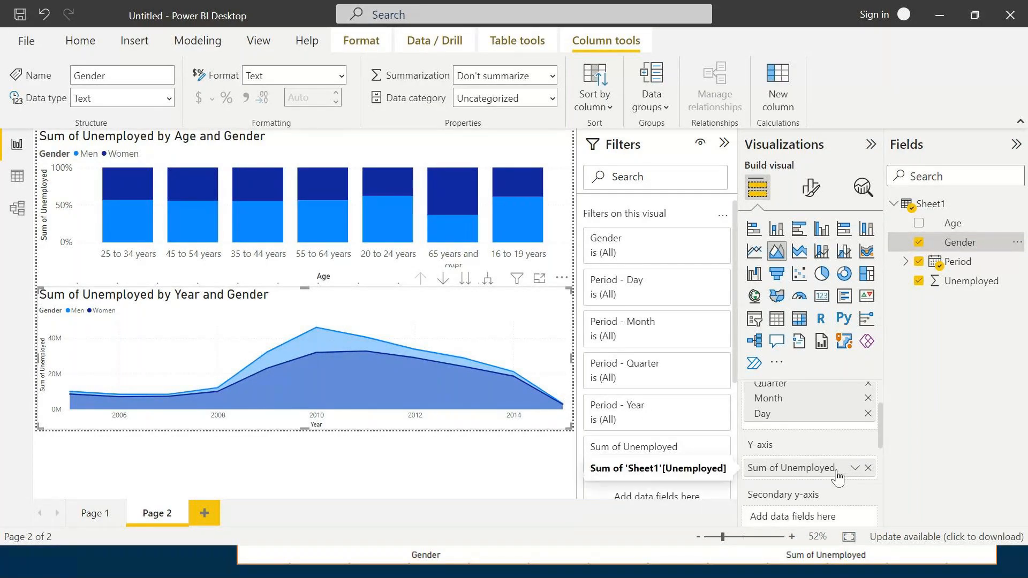
{"action": "scroll", "coordinate": [835, 476], "scroll_direction": "down", "scroll_amount": 3}
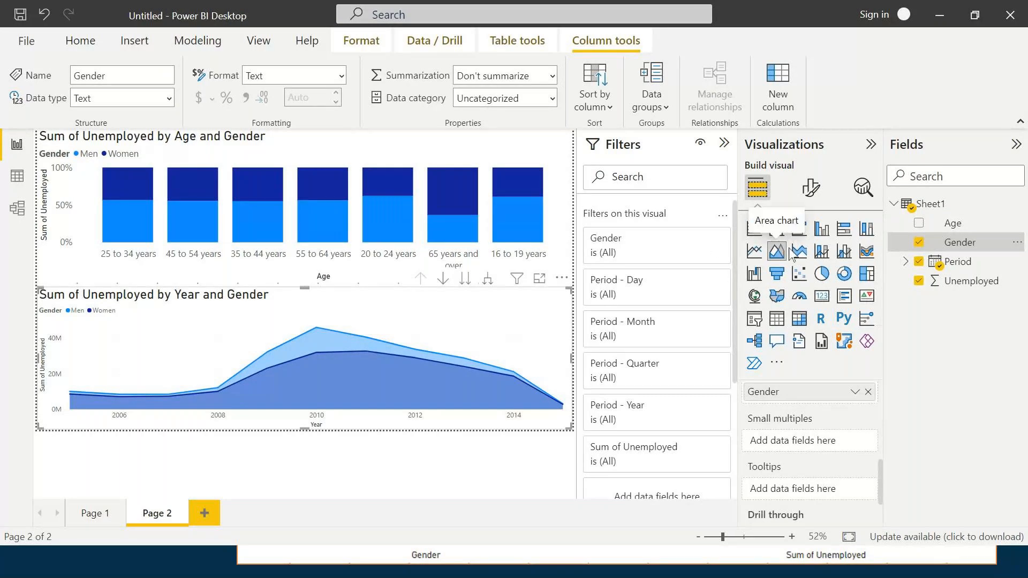
{"action": "scroll", "coordinate": [818, 457], "scroll_direction": "up", "scroll_amount": 1}
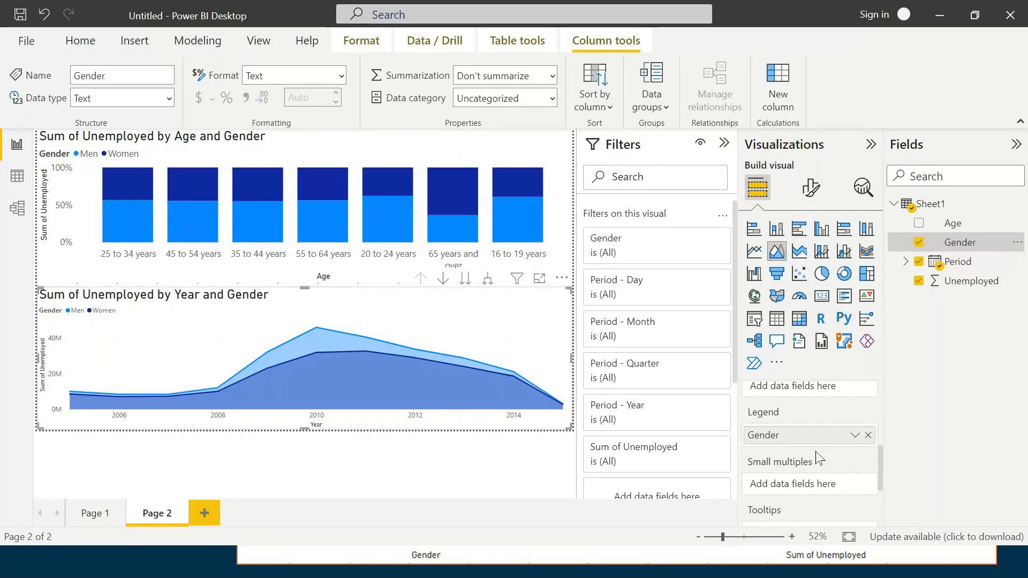
{"action": "scroll", "coordinate": [816, 461], "scroll_direction": "up", "scroll_amount": 2}
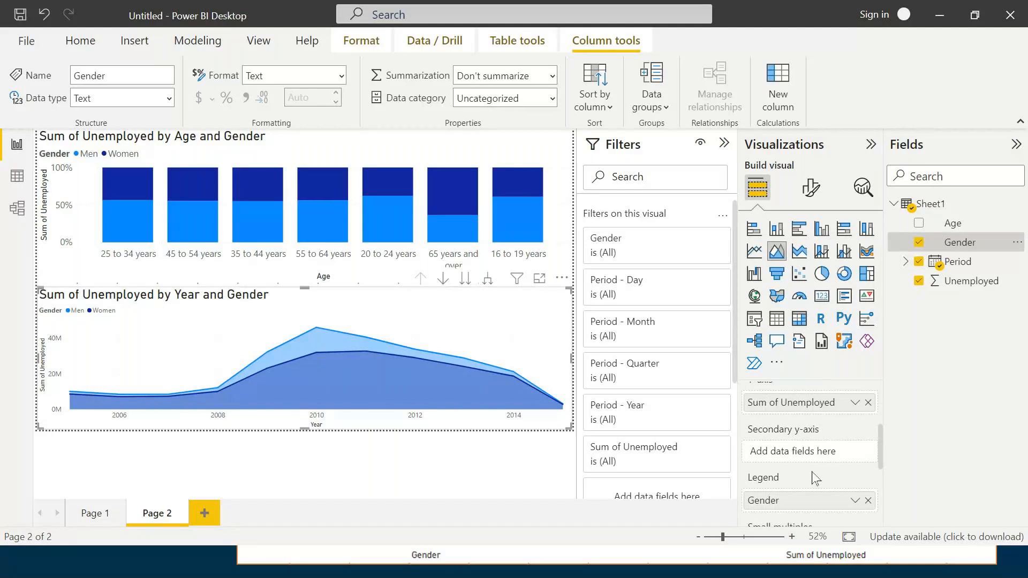
{"action": "left_click", "coordinate": [972, 288]}
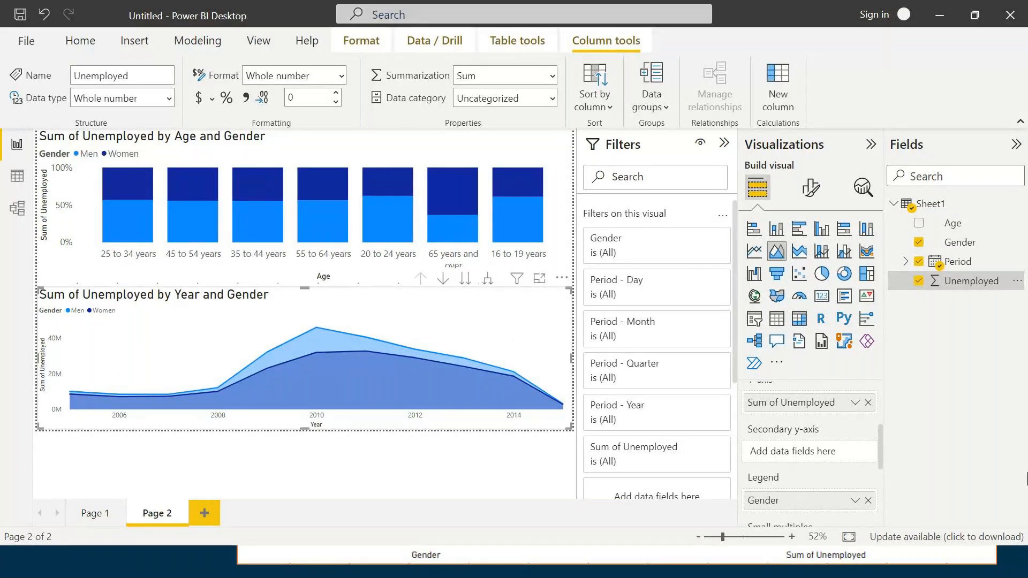
{"action": "mouse_move", "coordinate": [372, 421]}
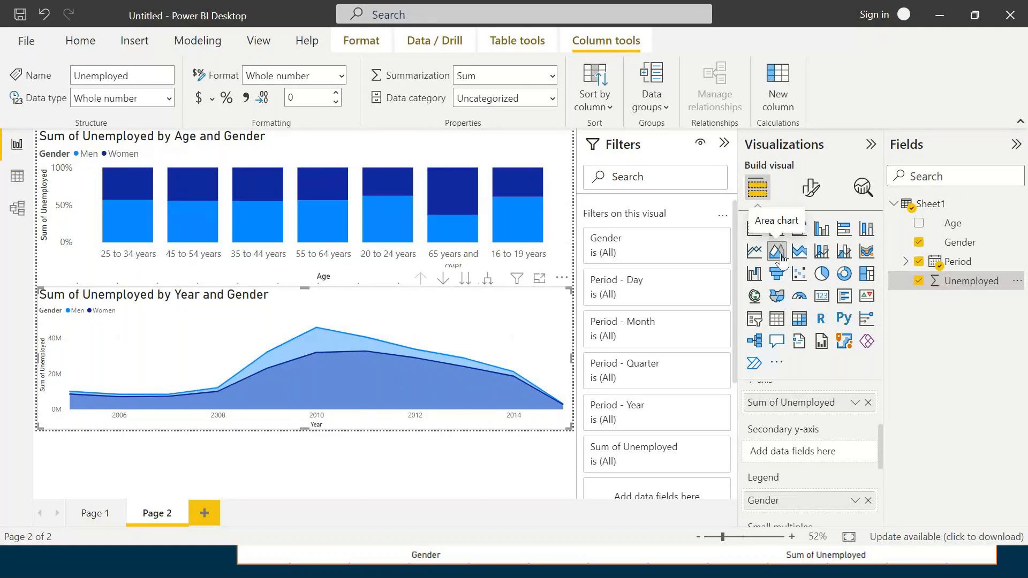
{"action": "scroll", "coordinate": [828, 439], "scroll_direction": "up", "scroll_amount": 3}
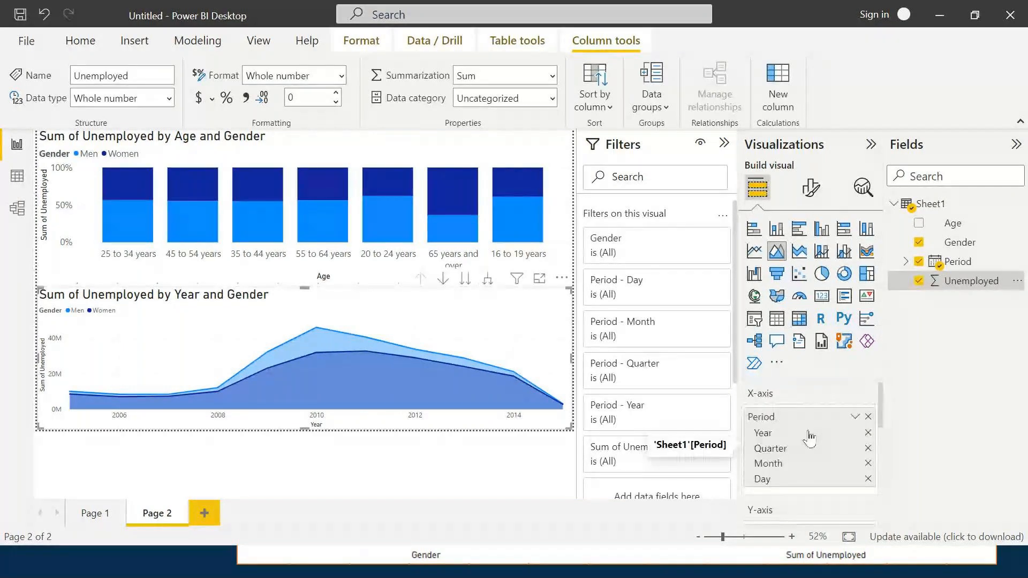
{"action": "scroll", "coordinate": [795, 445], "scroll_direction": "down", "scroll_amount": 3}
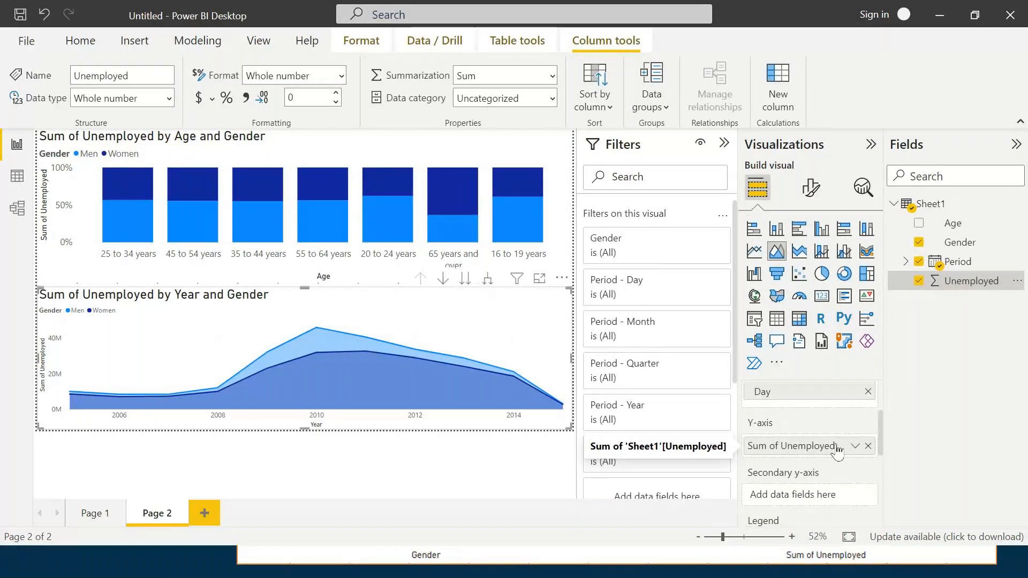
{"action": "scroll", "coordinate": [787, 450], "scroll_direction": "down", "scroll_amount": 2}
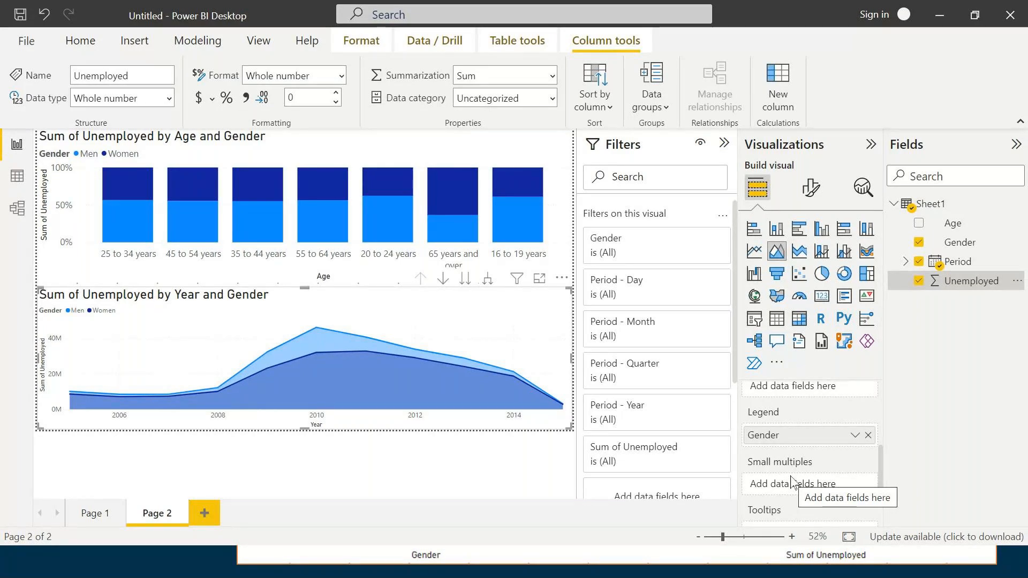
- Remove the Period hierarchy from the area chart's X-axis and add it back
{"action": "scroll", "coordinate": [827, 455], "scroll_direction": "up", "scroll_amount": 4}
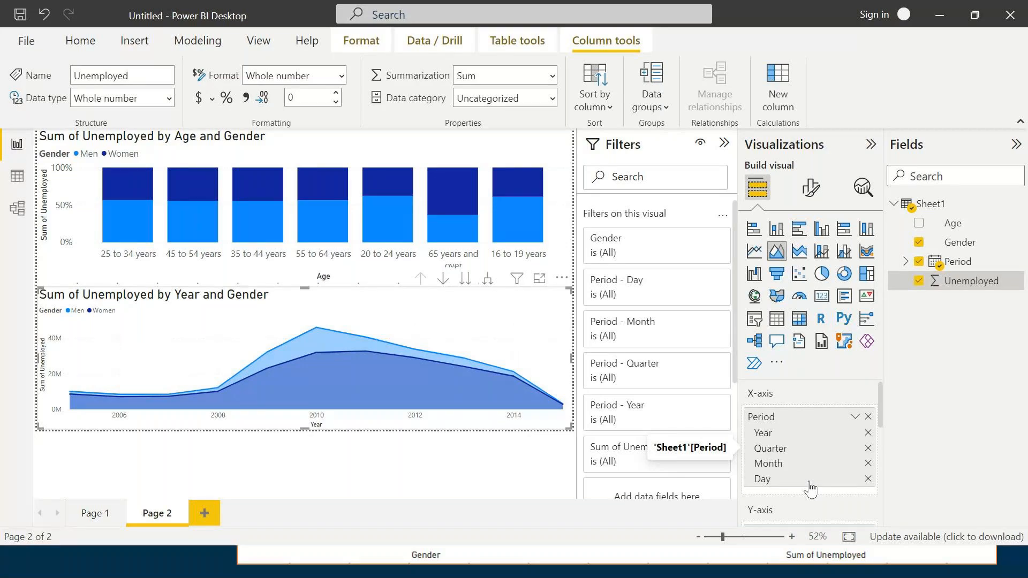
{"action": "left_click", "coordinate": [868, 416]}
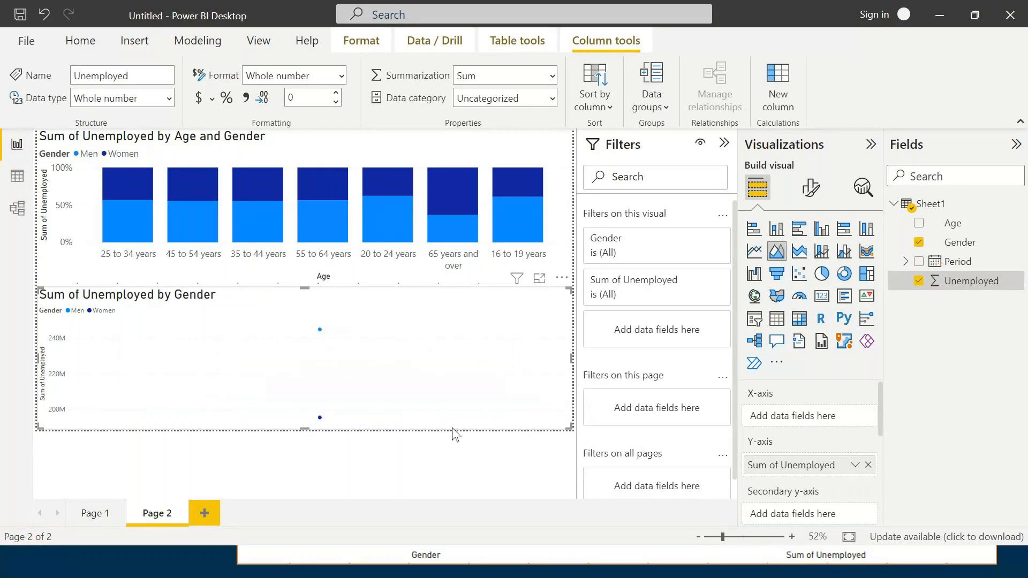
{"action": "left_click", "coordinate": [919, 262]}
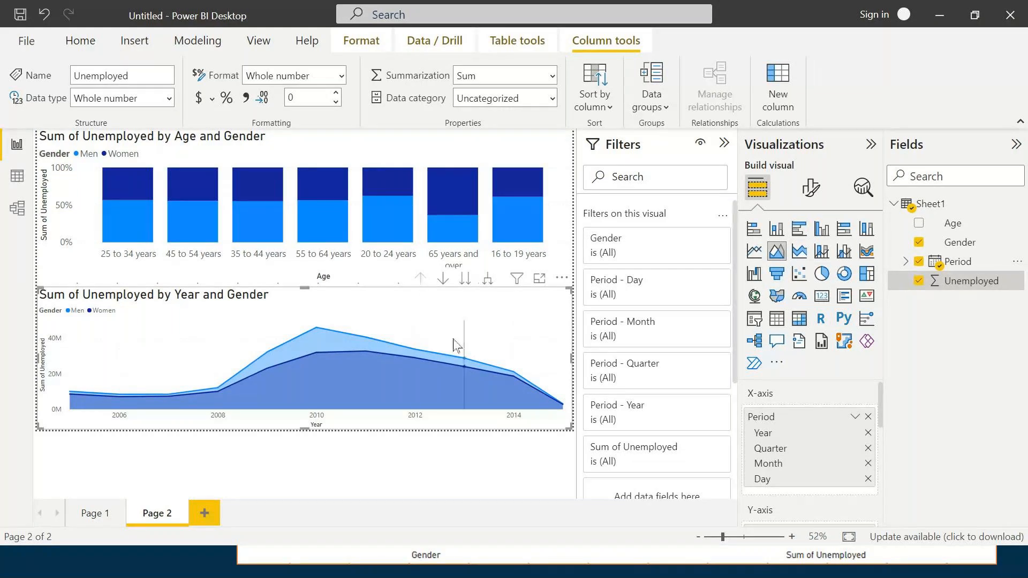
- Turn on drill-down for the area chart, drill into 2010 and its Qtr 1 months, and drill back up to years
{"action": "left_click", "coordinate": [443, 281]}
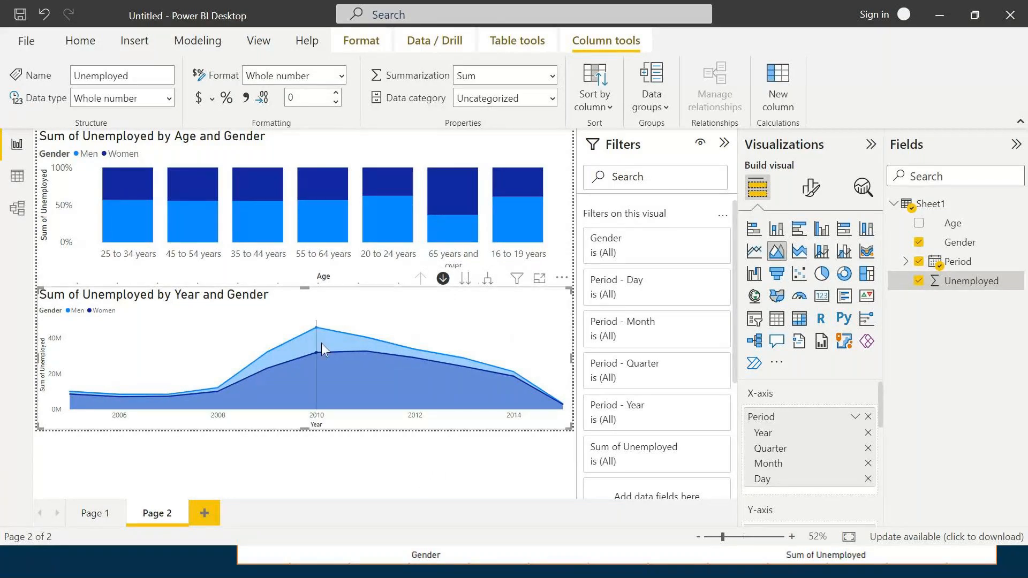
{"action": "mouse_move", "coordinate": [316, 328]}
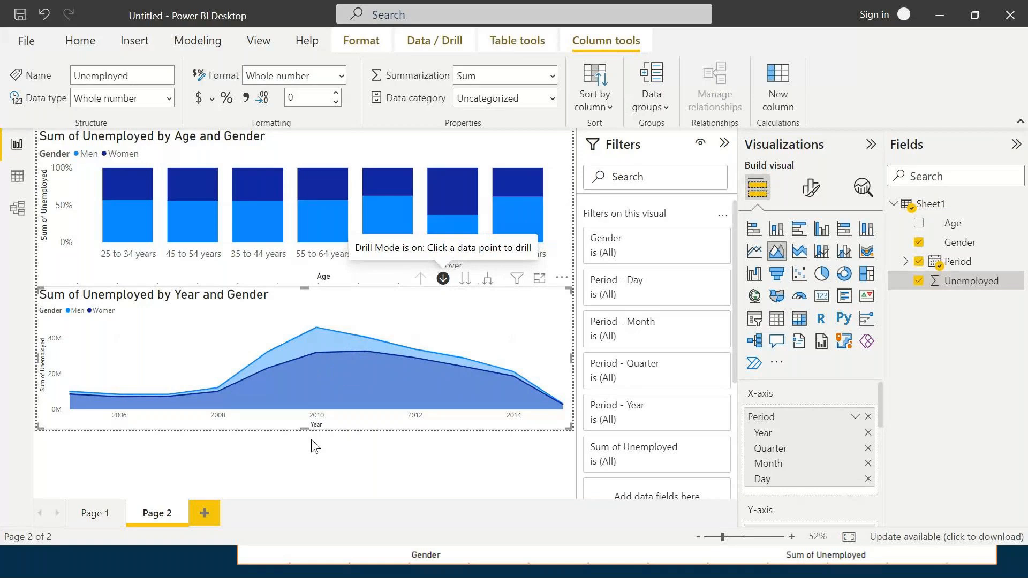
{"action": "left_click", "coordinate": [316, 327]}
{"action": "left_click", "coordinate": [316, 330]}
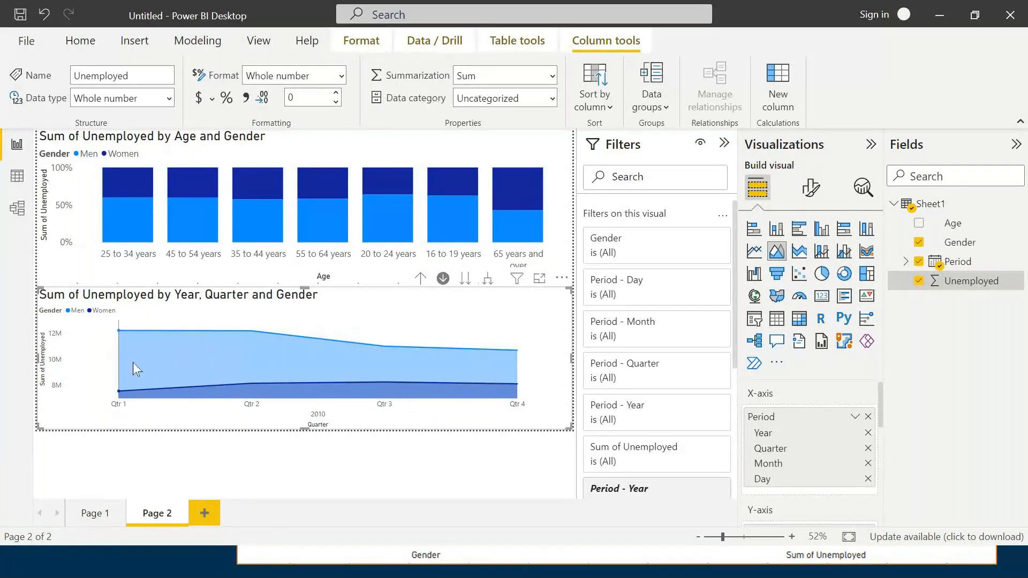
{"action": "left_click", "coordinate": [120, 329]}
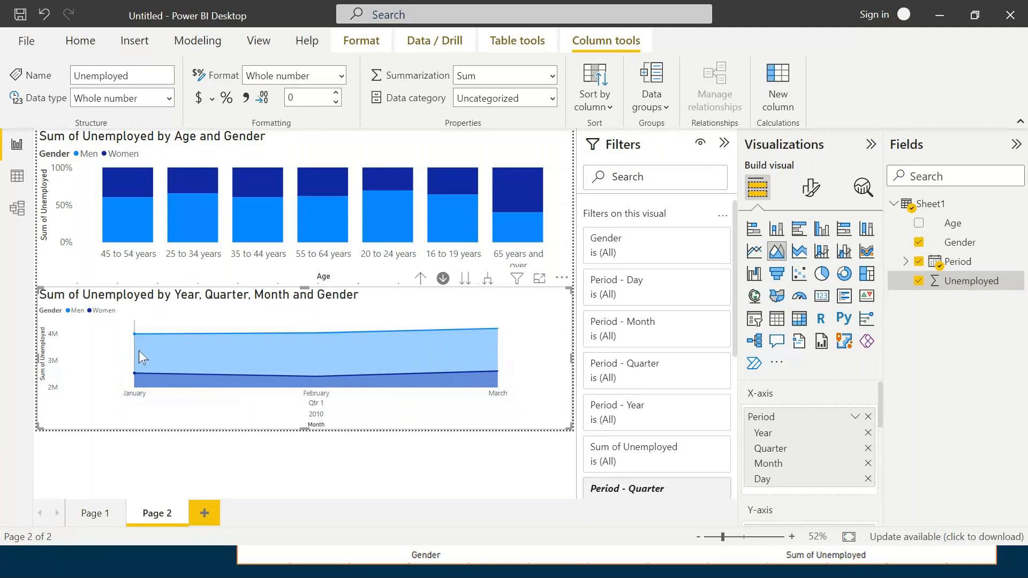
{"action": "mouse_move", "coordinate": [447, 364]}
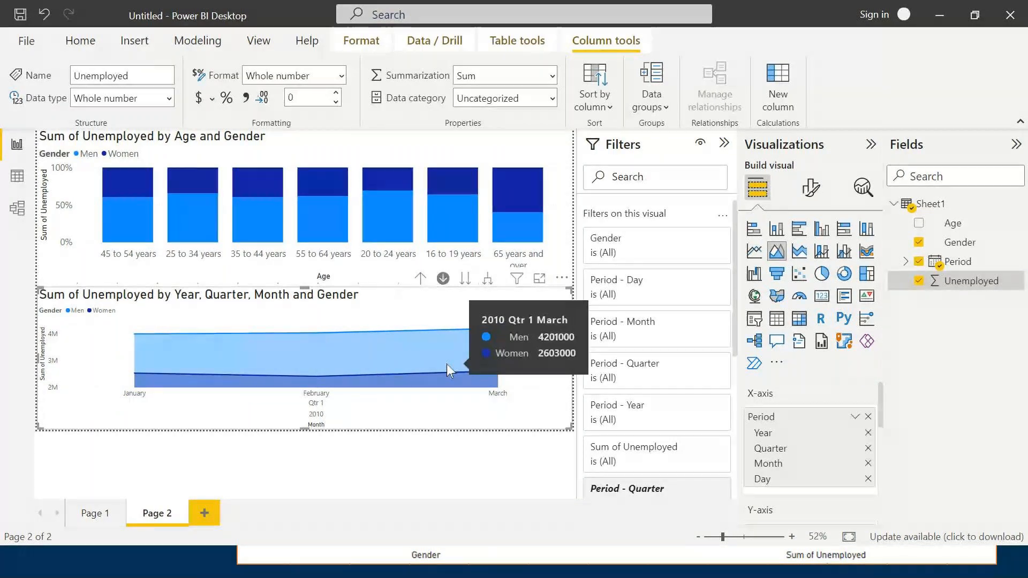
{"action": "left_click", "coordinate": [420, 279]}
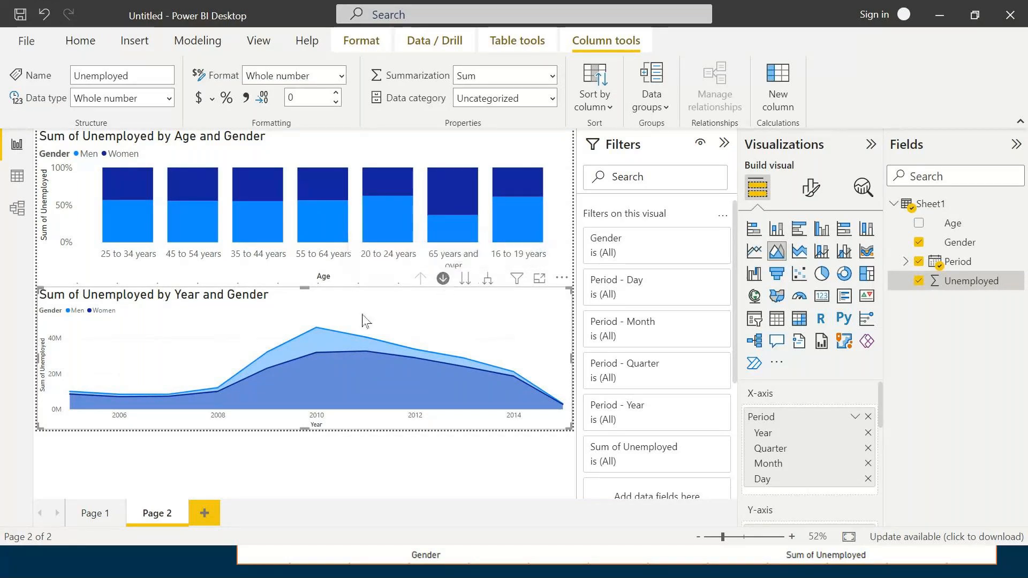
- Step the whole area chart to the quarter and month levels of the hierarchy and drill back up to years
{"action": "mouse_move", "coordinate": [314, 328]}
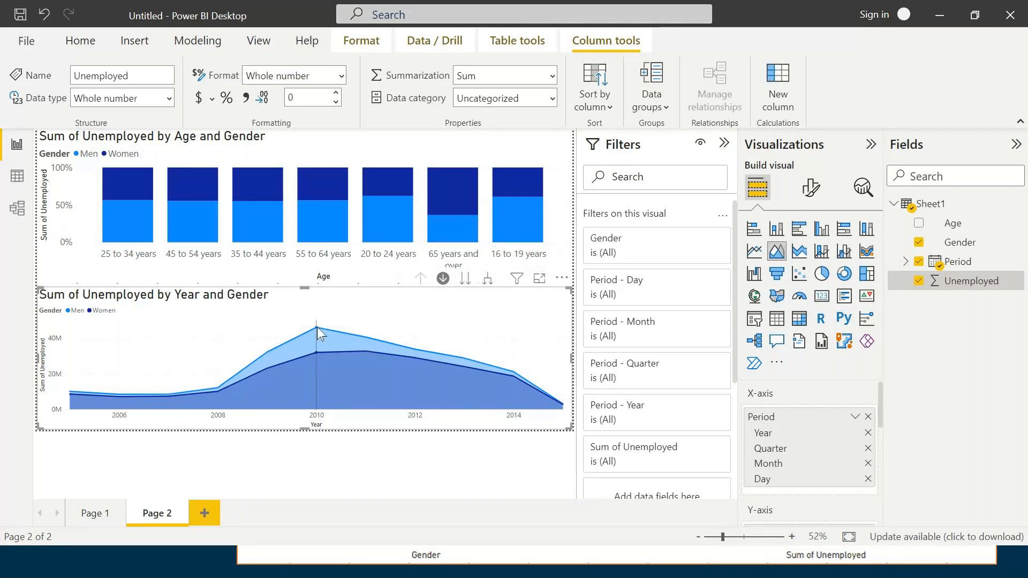
{"action": "mouse_move", "coordinate": [318, 331]}
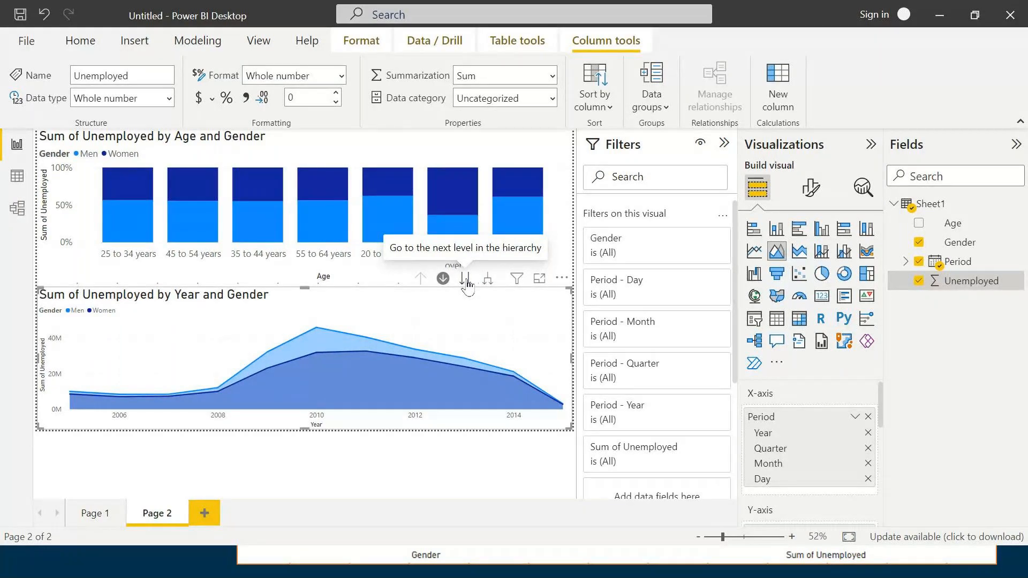
{"action": "mouse_move", "coordinate": [313, 331]}
{"action": "left_click", "coordinate": [465, 279]}
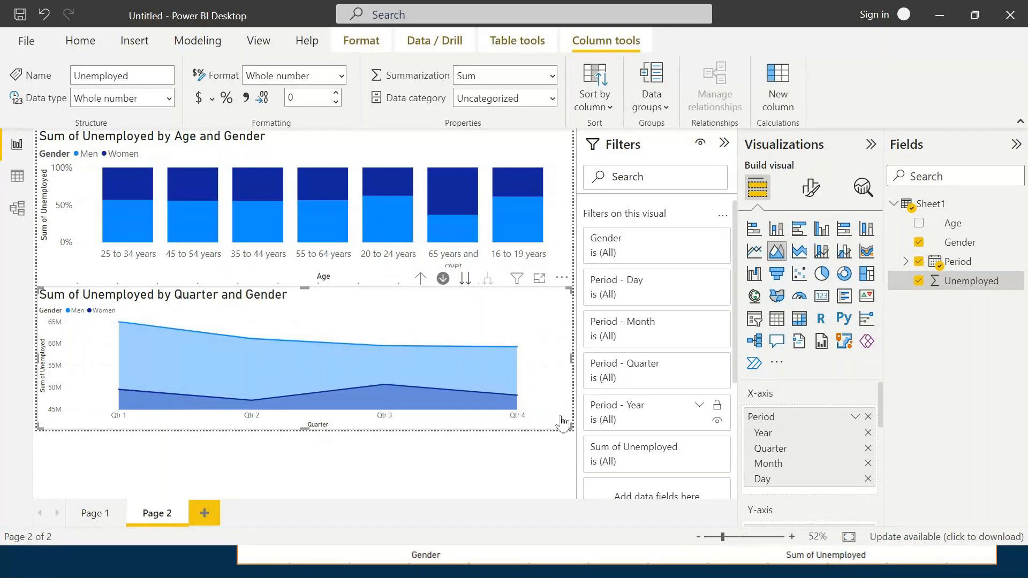
{"action": "left_click", "coordinate": [466, 279]}
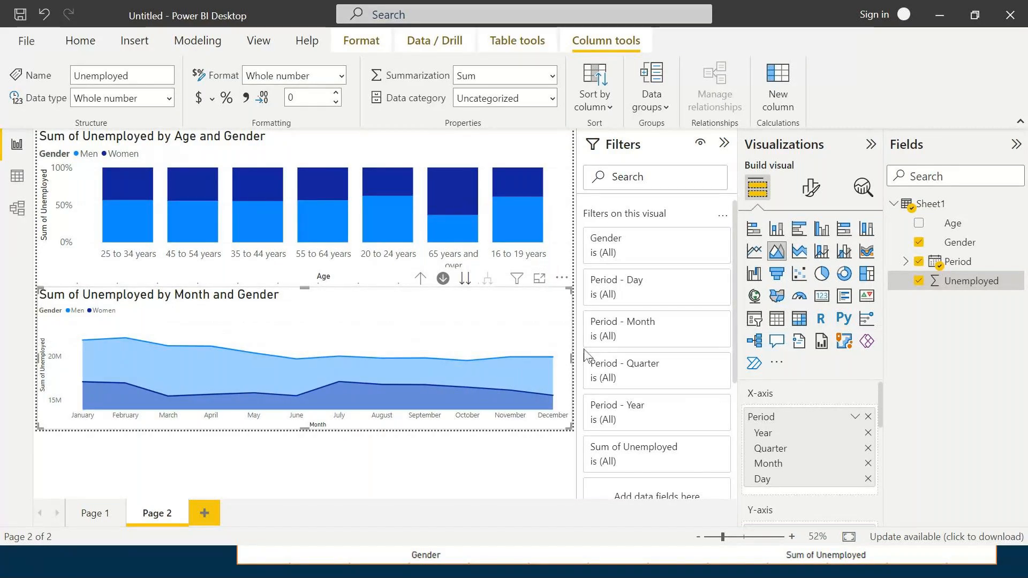
{"action": "mouse_move", "coordinate": [87, 389]}
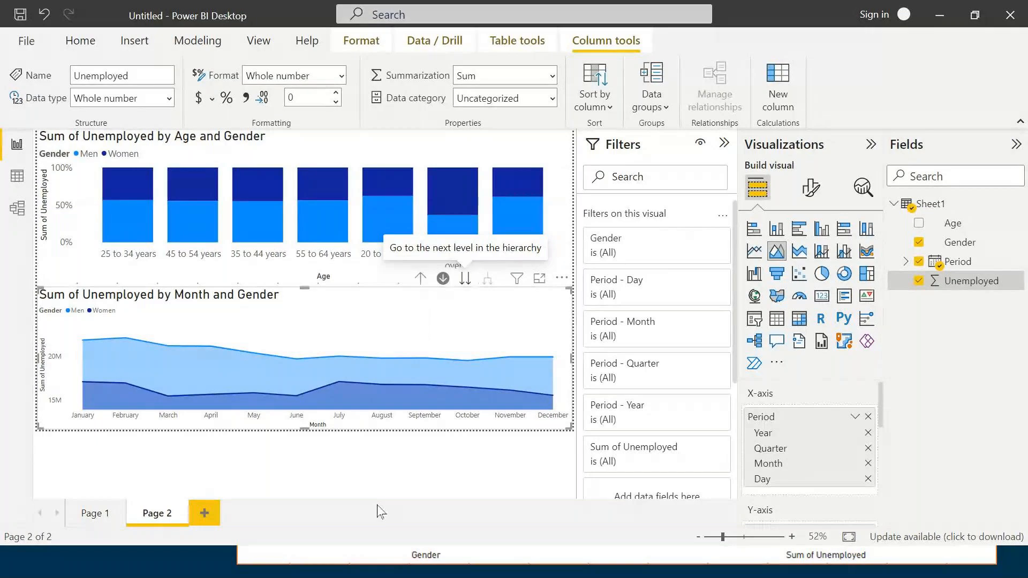
{"action": "left_click", "coordinate": [421, 280]}
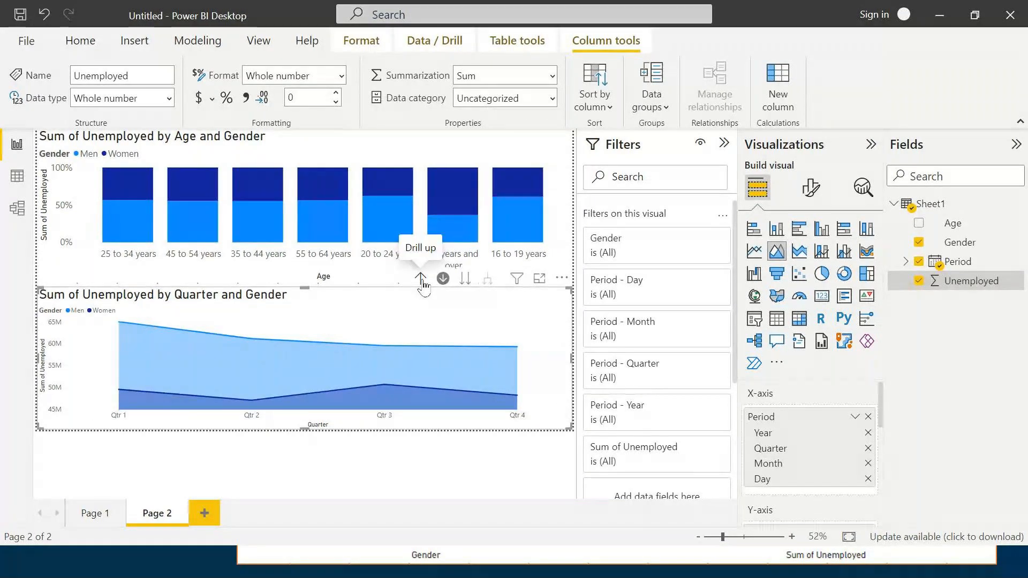
{"action": "left_click", "coordinate": [421, 279]}
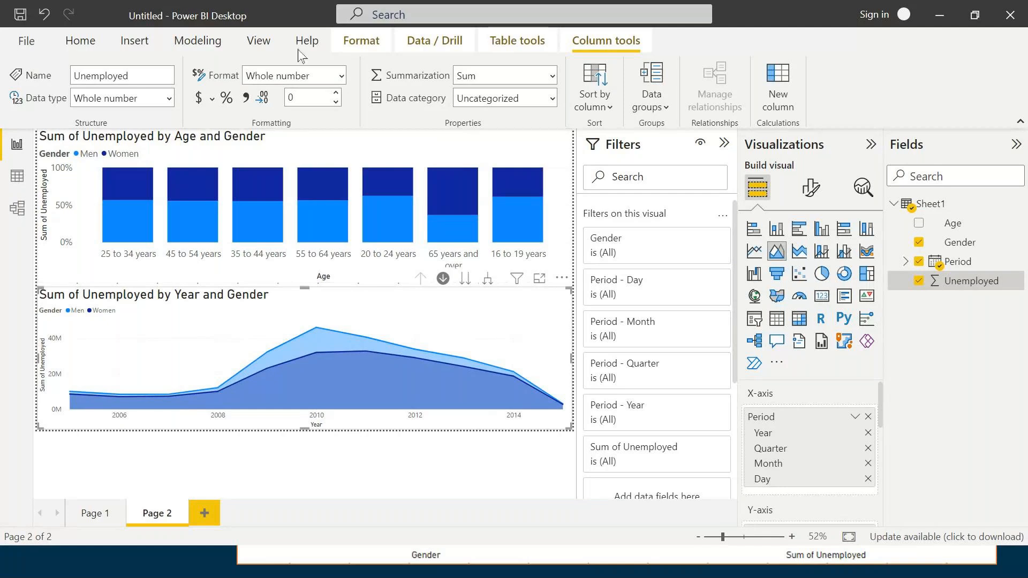
- Expand the area chart's date hierarchy one level down to plot quarters within each year
{"action": "left_click", "coordinate": [488, 283]}
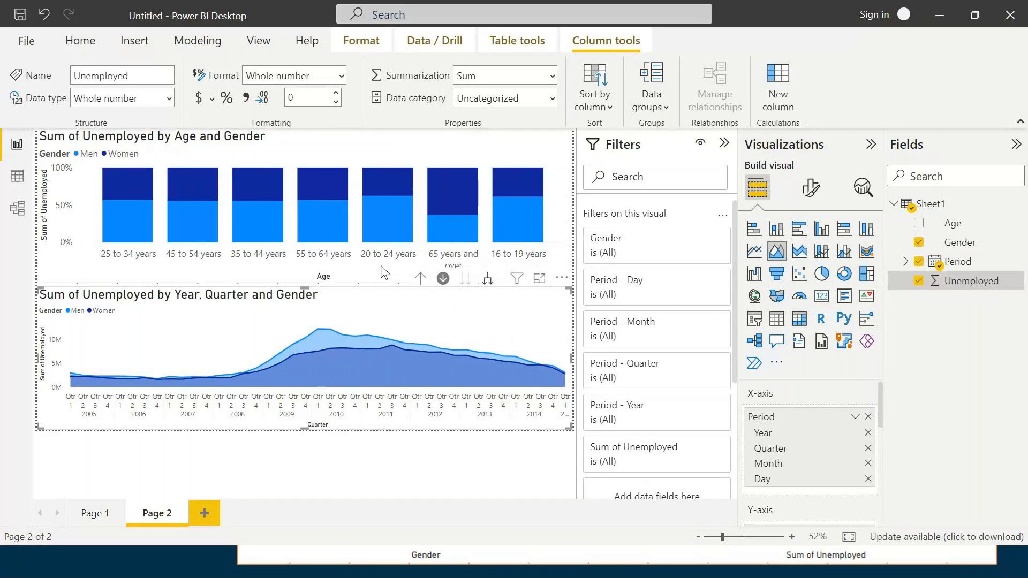
- Return the area chart to years, expand its date hierarchy down to quarters and months within each year, and drill back up to years
{"action": "left_click", "coordinate": [420, 278]}
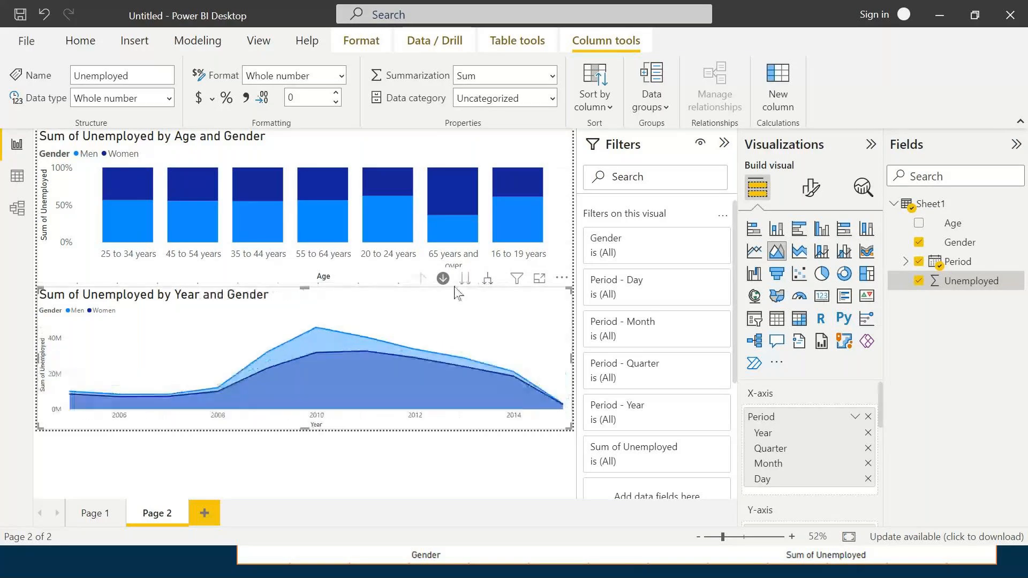
{"action": "left_click", "coordinate": [486, 279]}
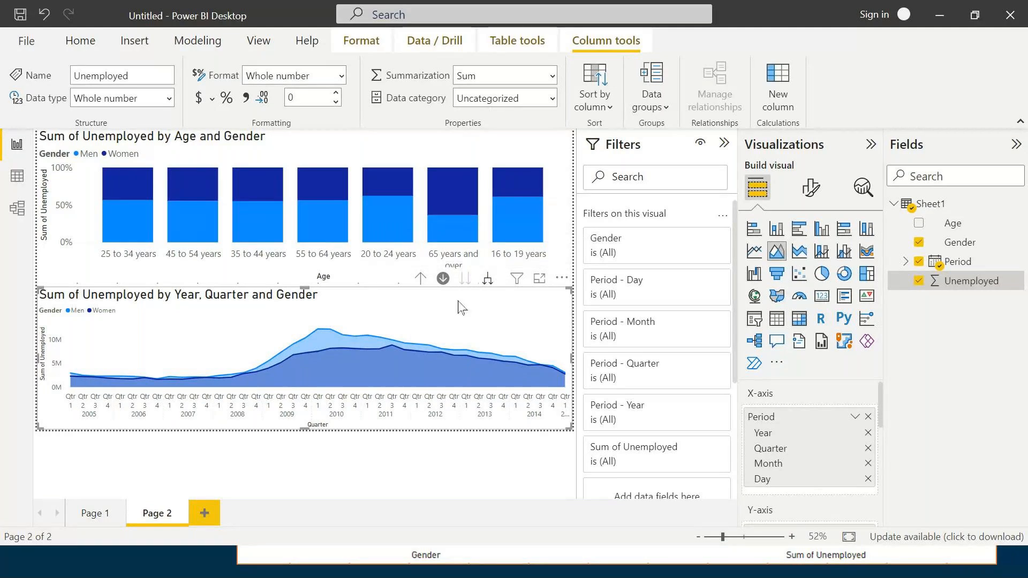
{"action": "left_click", "coordinate": [487, 279]}
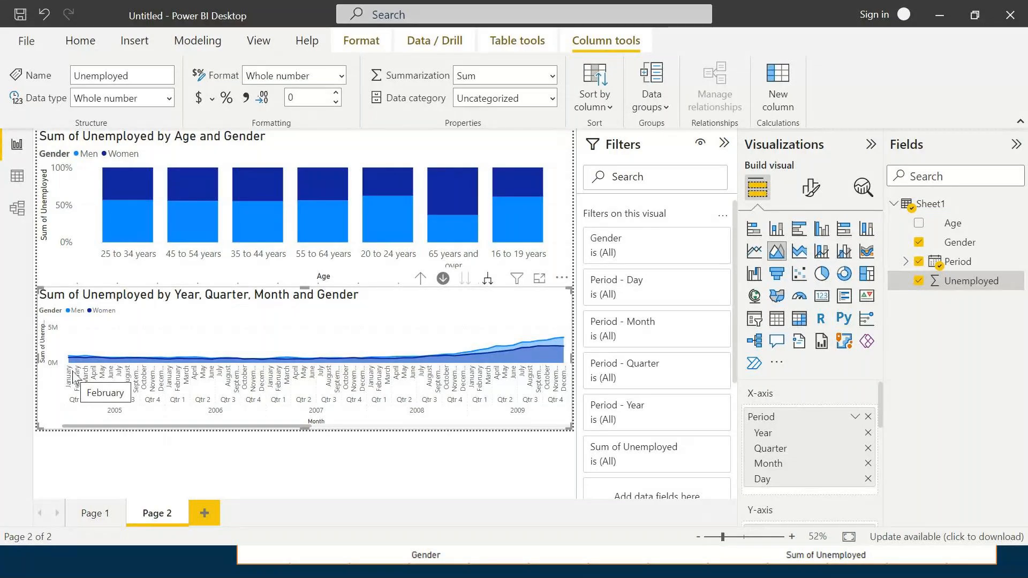
{"action": "left_click", "coordinate": [420, 279]}
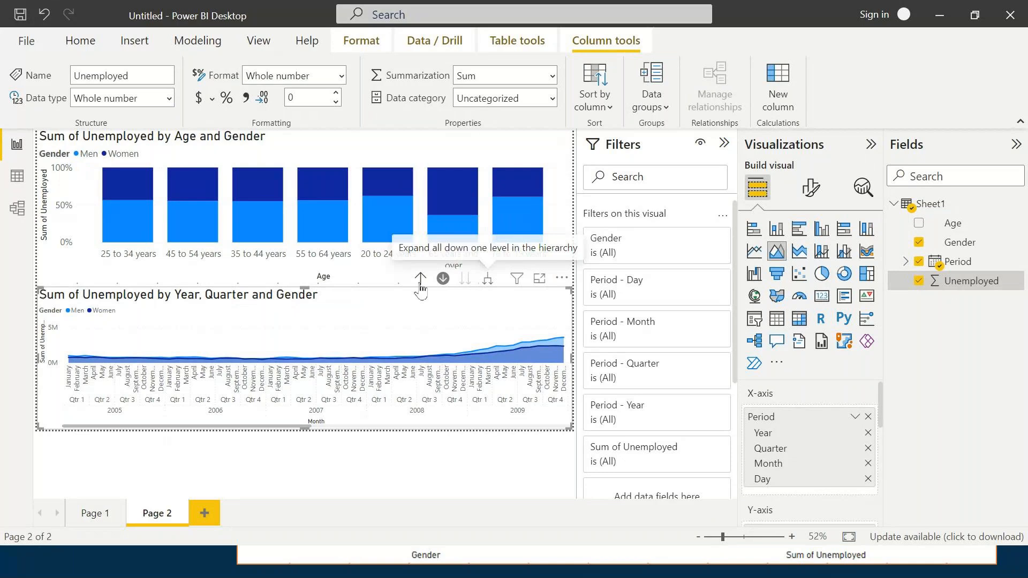
{"action": "left_click", "coordinate": [421, 283]}
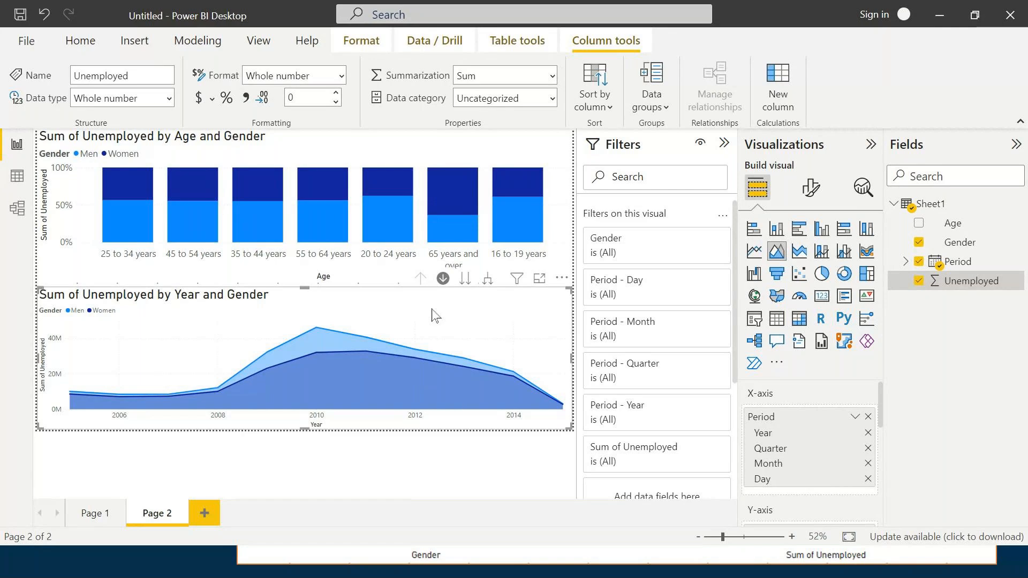
- With drill mode on, drill the area chart into 2010 and its Qtr 2 months, and drill back up to years
{"action": "mouse_move", "coordinate": [454, 362]}
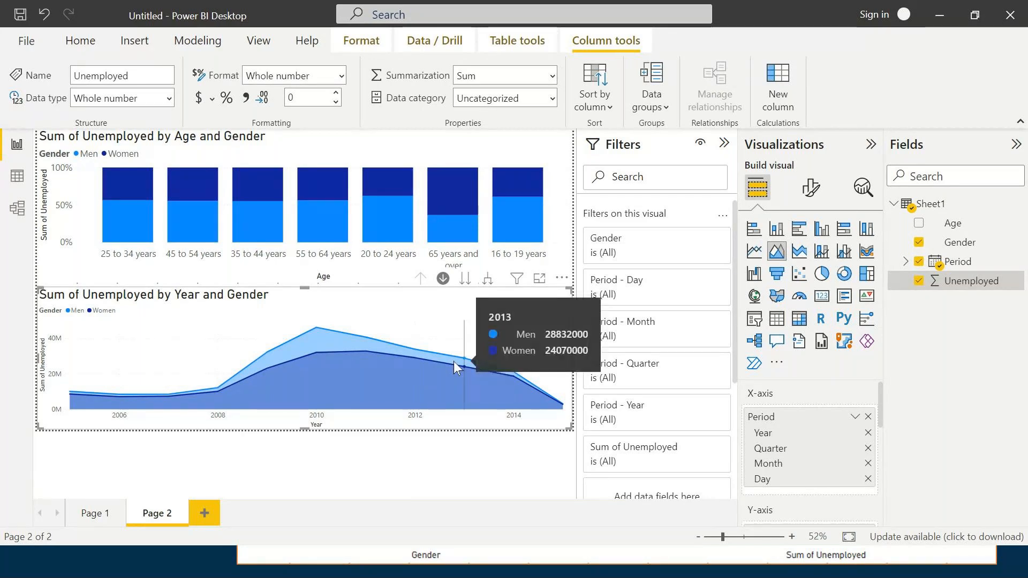
{"action": "mouse_move", "coordinate": [443, 270]}
{"action": "left_click", "coordinate": [443, 278]}
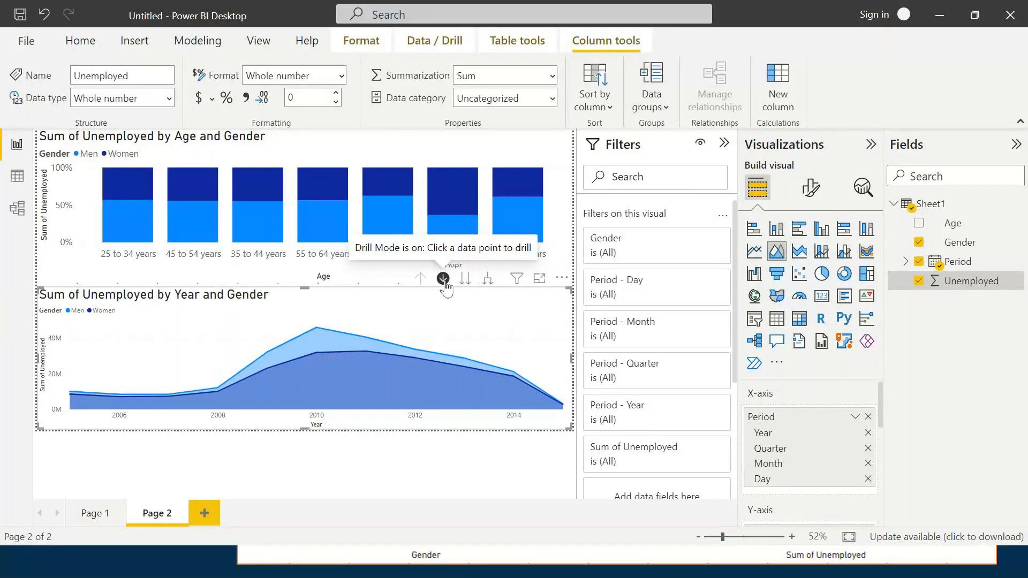
{"action": "mouse_move", "coordinate": [316, 332]}
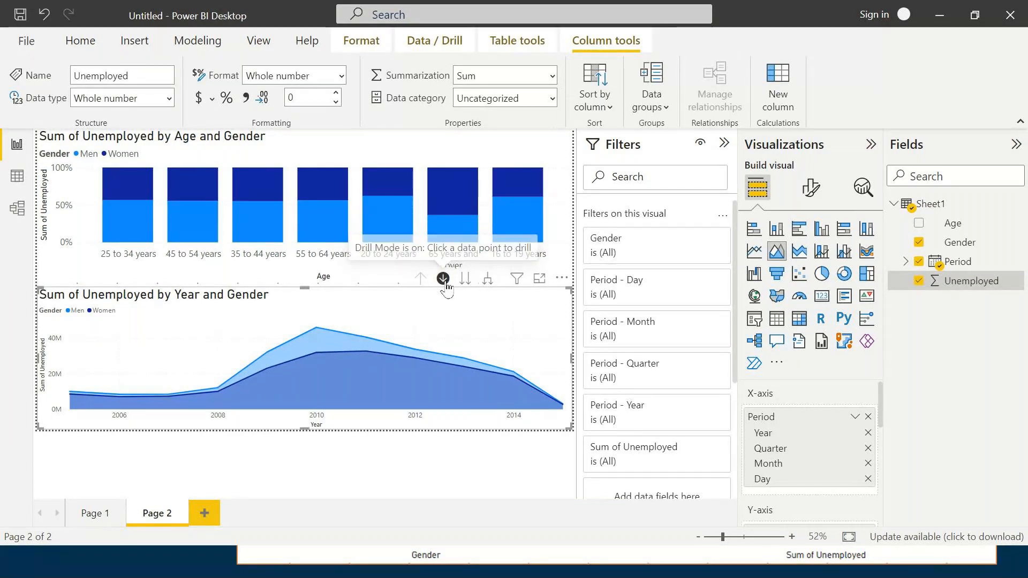
{"action": "left_click", "coordinate": [258, 328]}
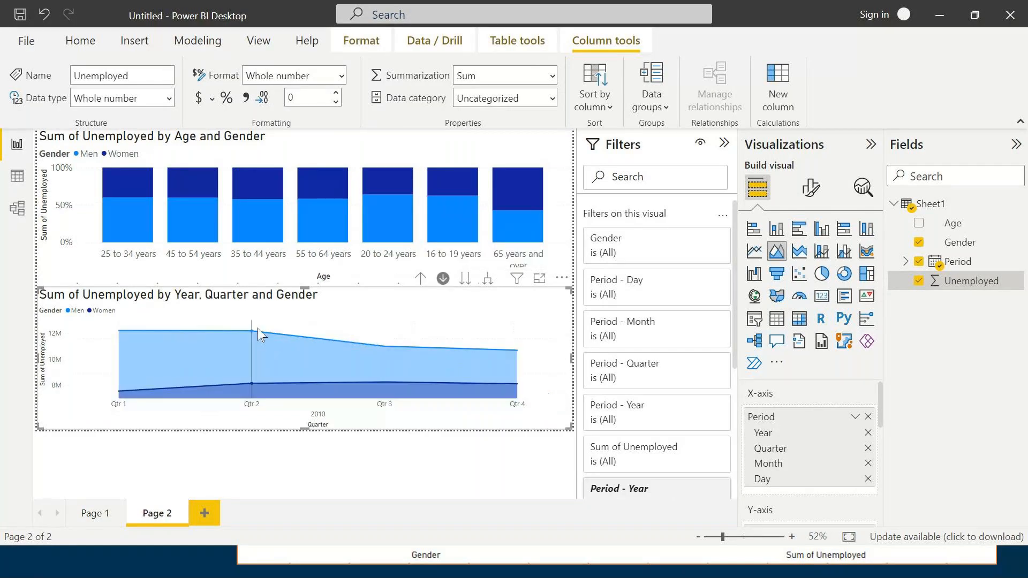
{"action": "left_click", "coordinate": [258, 328]}
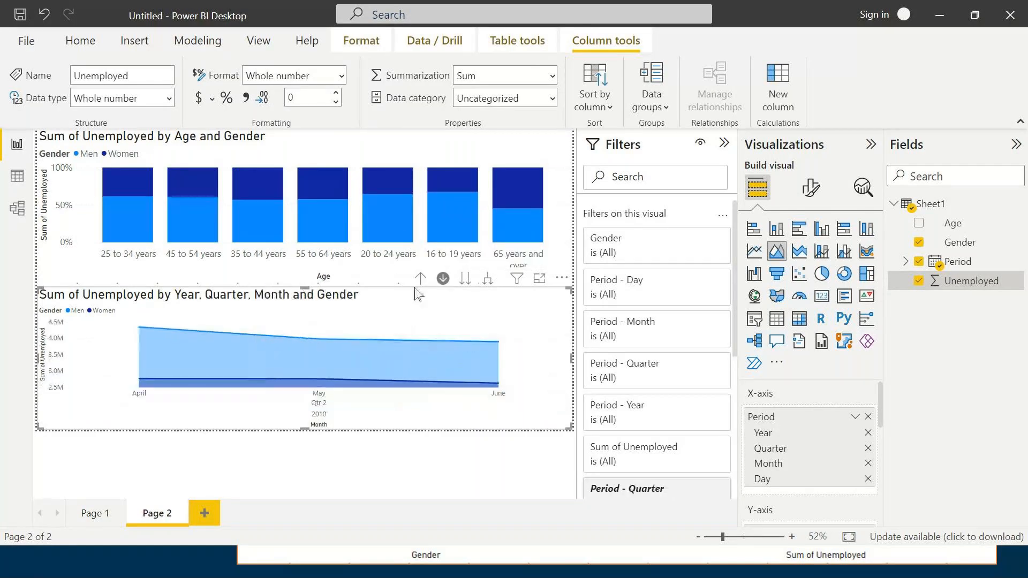
{"action": "left_click", "coordinate": [420, 278]}
{"action": "left_click", "coordinate": [420, 278]}
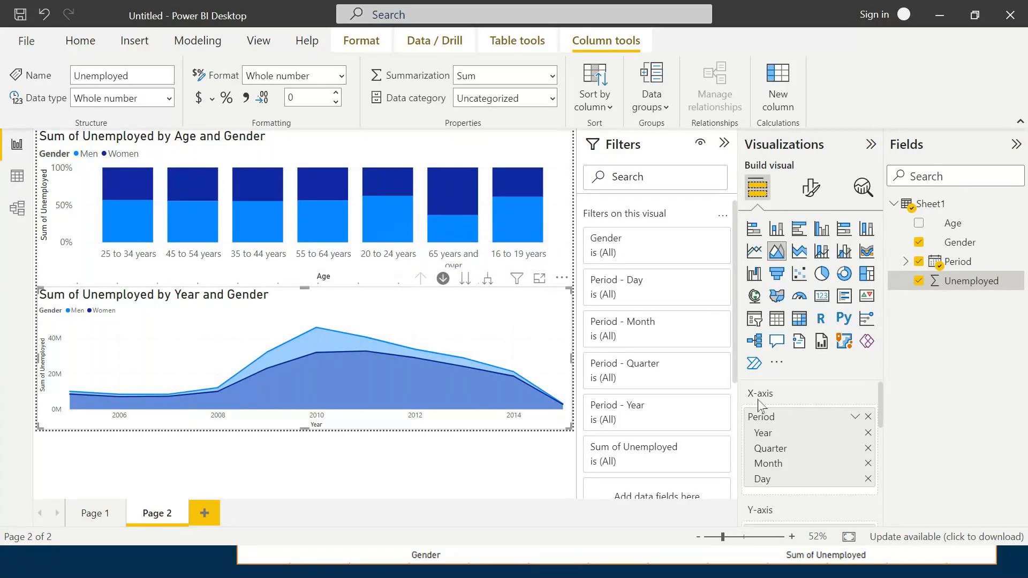
- Move the whole area chart to the next hierarchy levels, quarter and month across all years, and return it to the year level
{"action": "left_click", "coordinate": [466, 279]}
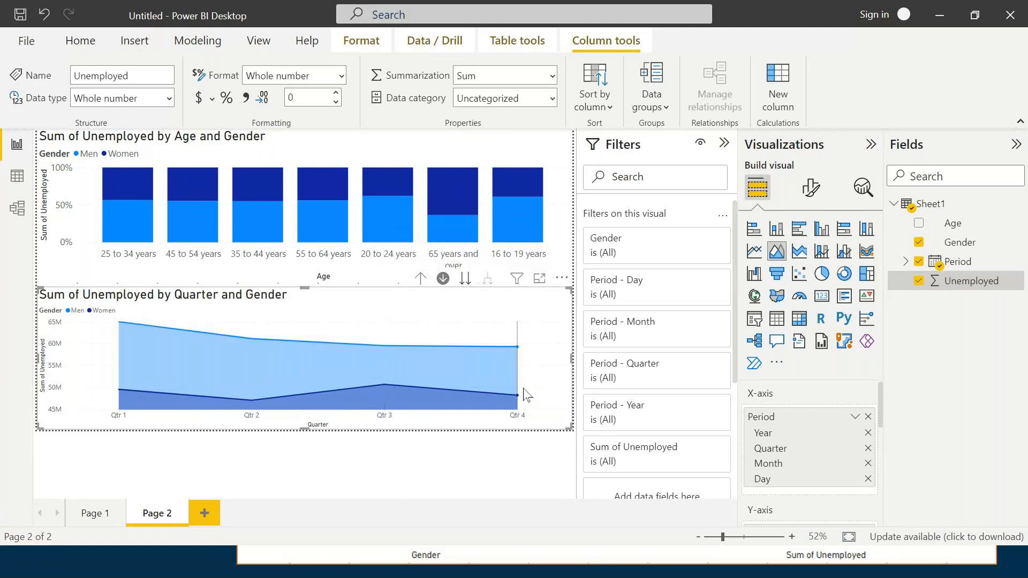
{"action": "left_click", "coordinate": [465, 280]}
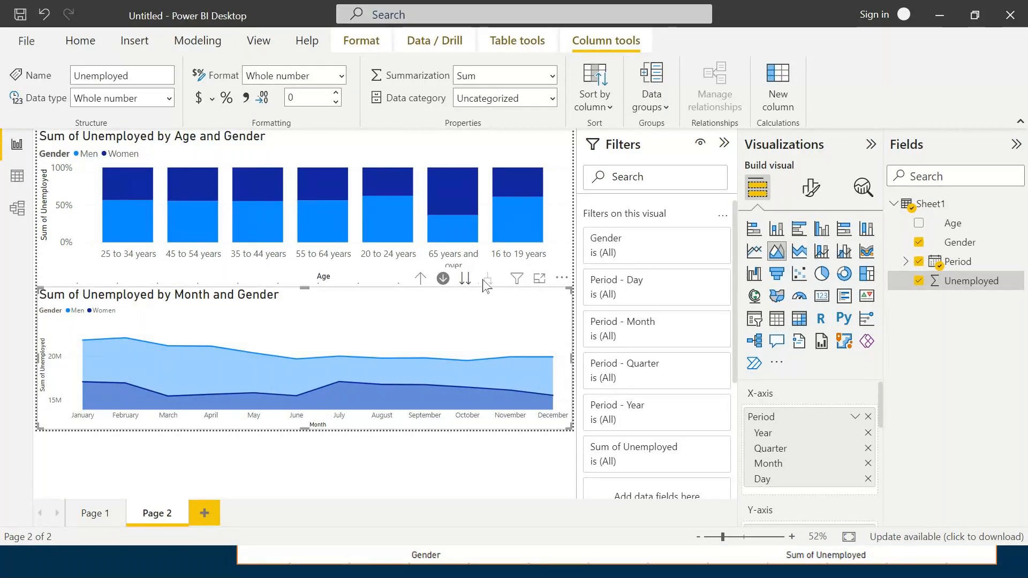
{"action": "left_click", "coordinate": [462, 281]}
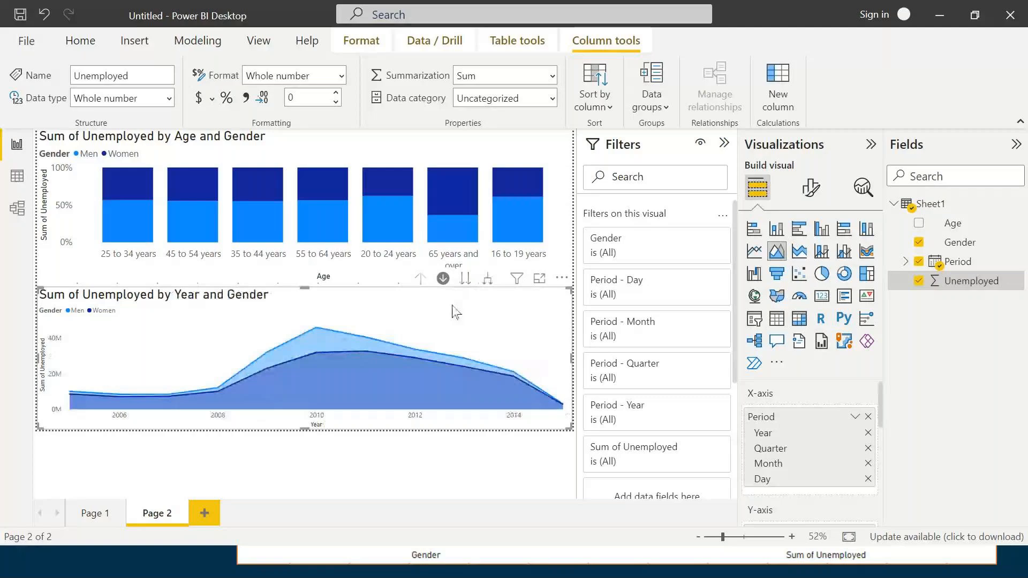
- Expand all years of the area chart down to quarters and months in the hierarchy, and drill back up to the year level
{"action": "left_click", "coordinate": [488, 286]}
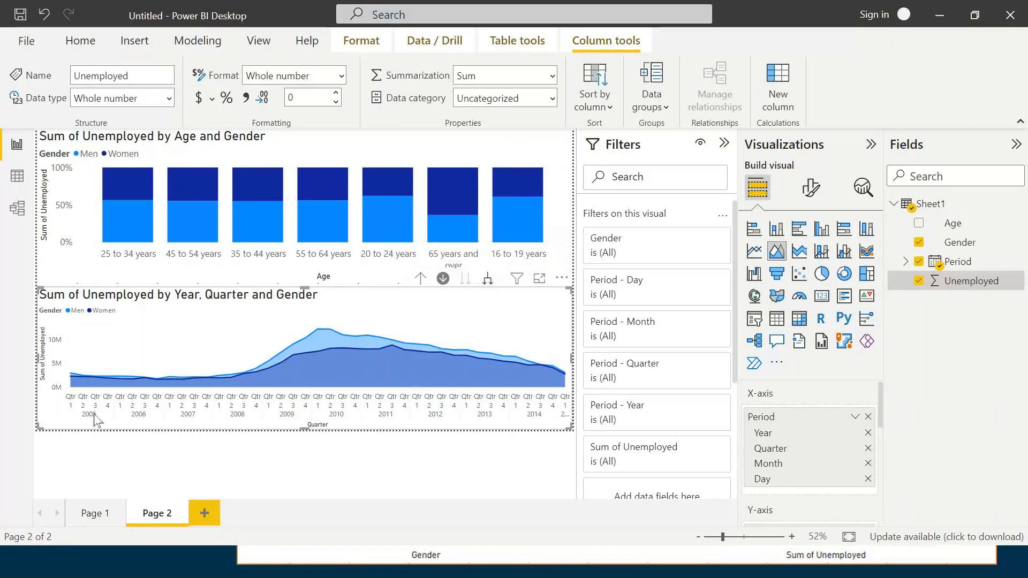
{"action": "left_click", "coordinate": [488, 278]}
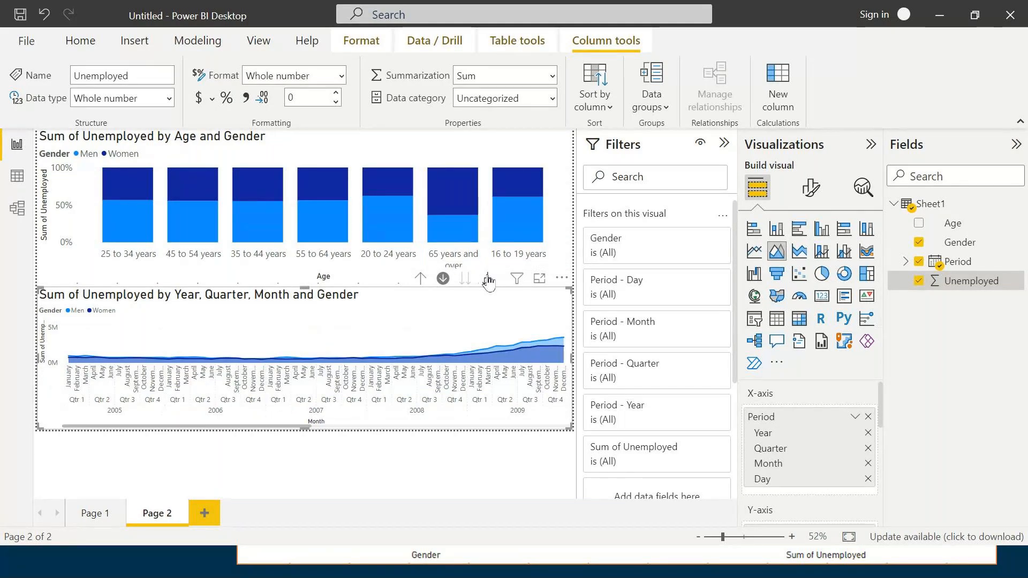
{"action": "left_click", "coordinate": [420, 278]}
{"action": "left_click", "coordinate": [420, 278]}
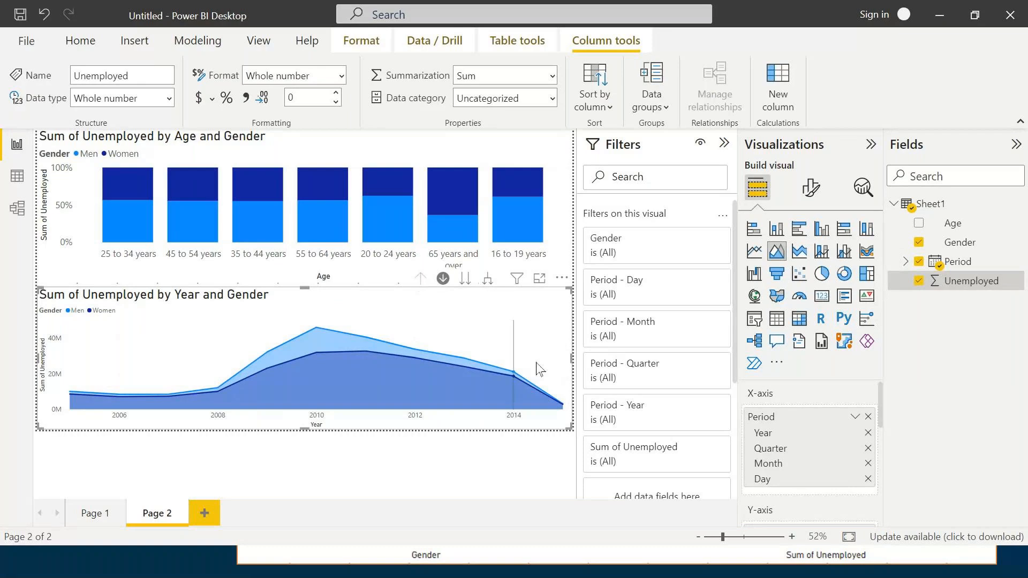
{"action": "mouse_move", "coordinate": [544, 367]}
{"action": "mouse_move", "coordinate": [515, 327]}
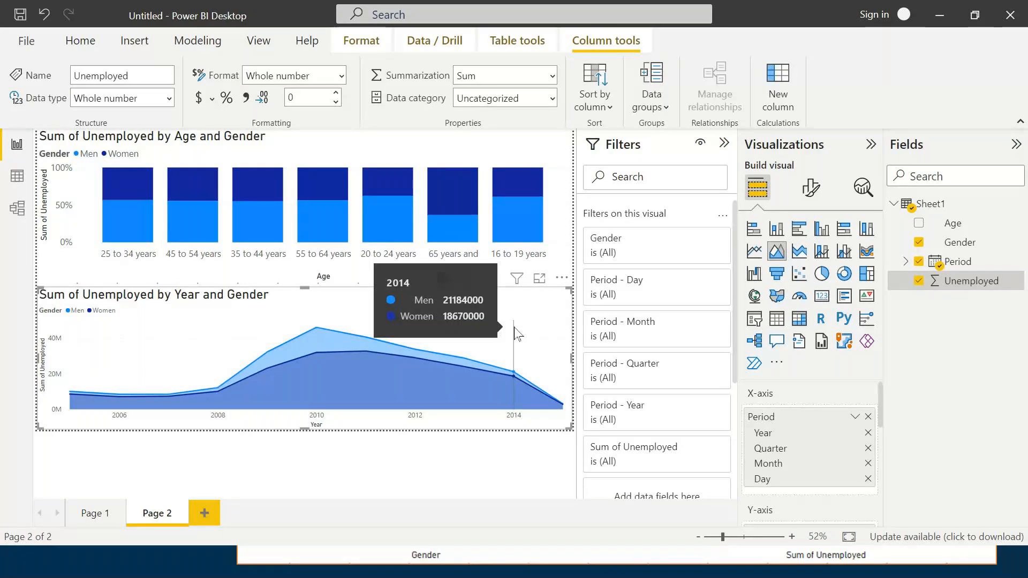
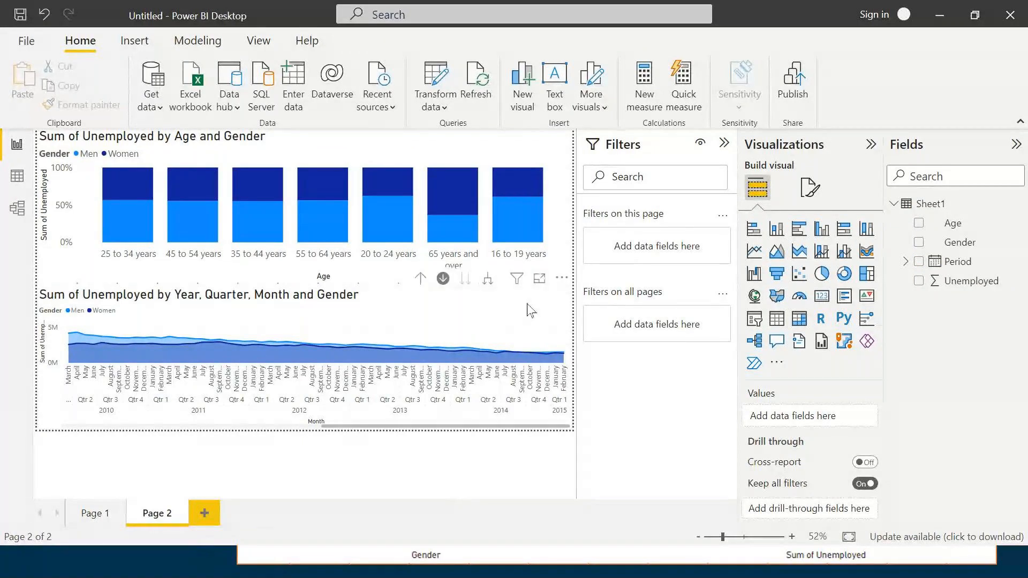
- Narrow the age and gender column chart to less than half its width and place an empty pie chart in the space beside it
{"action": "left_click", "coordinate": [548, 155]}
{"action": "left_click_drag", "start_coordinate": [571, 207], "coordinate": [245, 217]}
{"action": "left_click", "coordinate": [407, 198]}
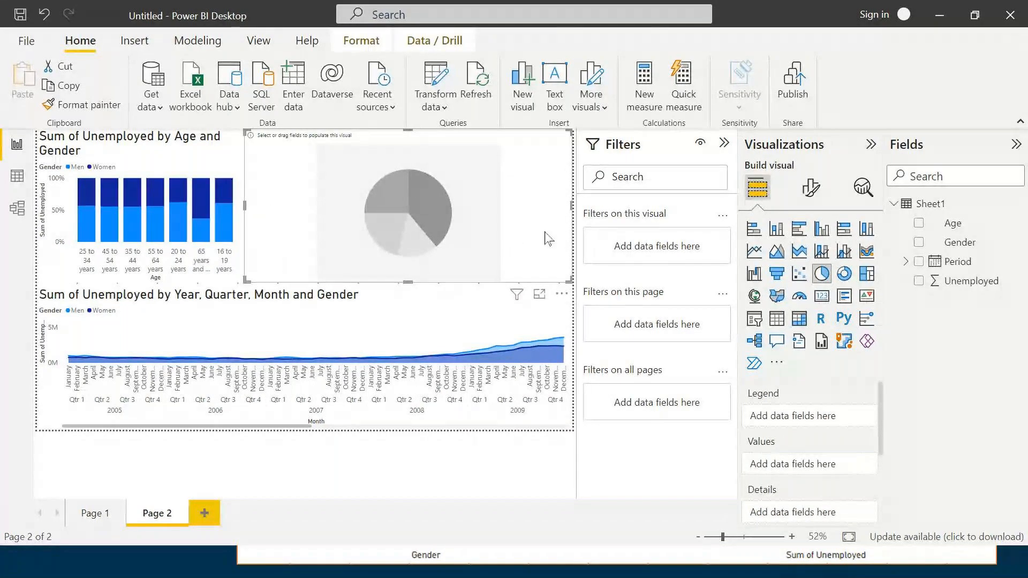
- Fill the empty pie chart with Age as legend and Unemployed as values, and convert it to a donut chart
{"action": "left_click", "coordinate": [919, 223]}
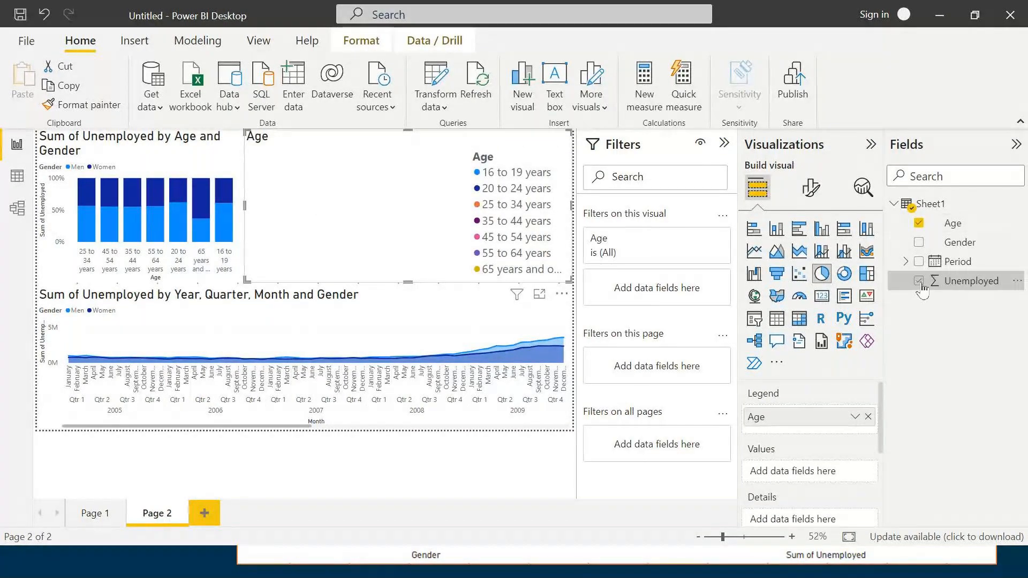
{"action": "left_click", "coordinate": [919, 283]}
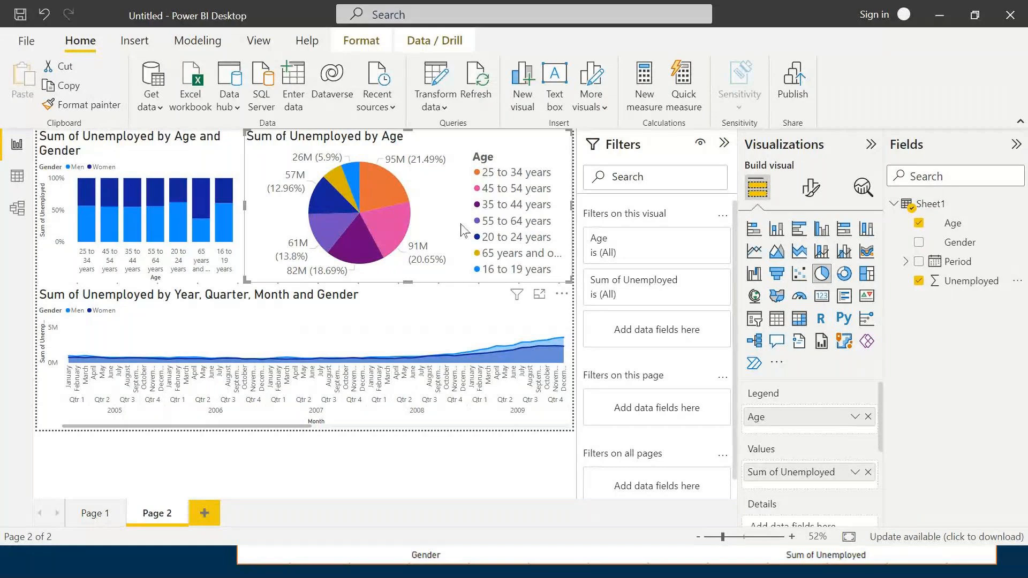
{"action": "left_click", "coordinate": [845, 275]}
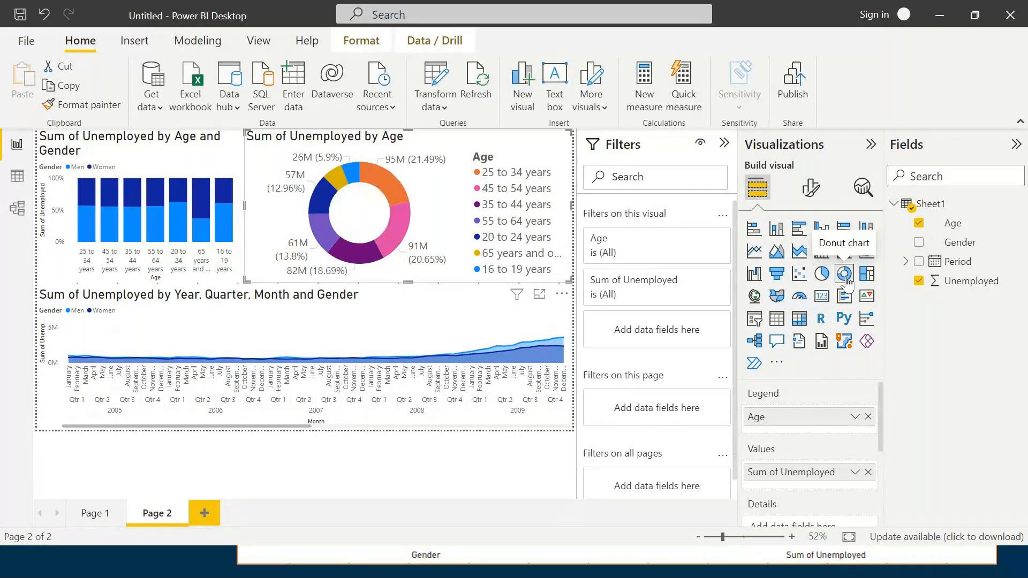